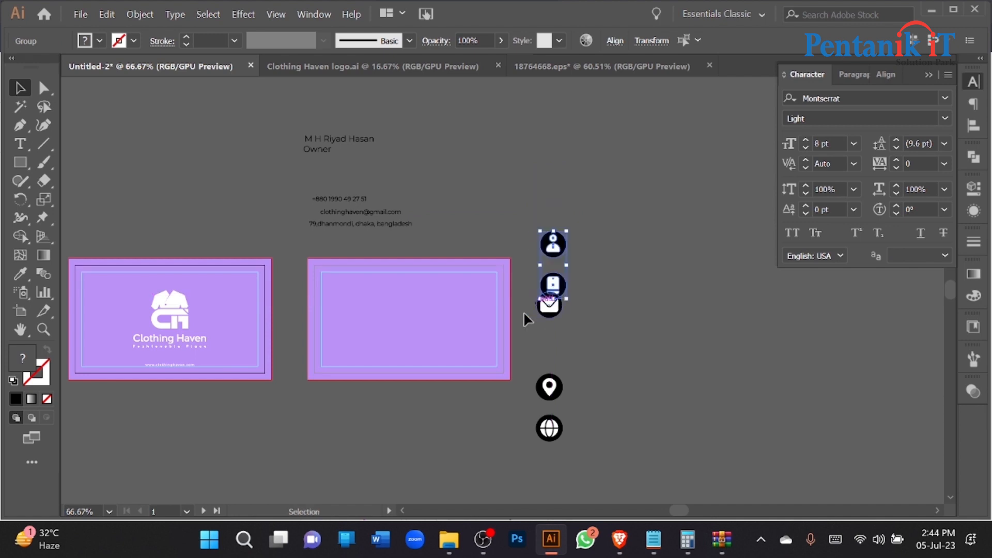
- Move the name and job title text onto the blank card, inside the safe-area corner
left_click(493, 388)
scroll(397, 147, "up", 1)
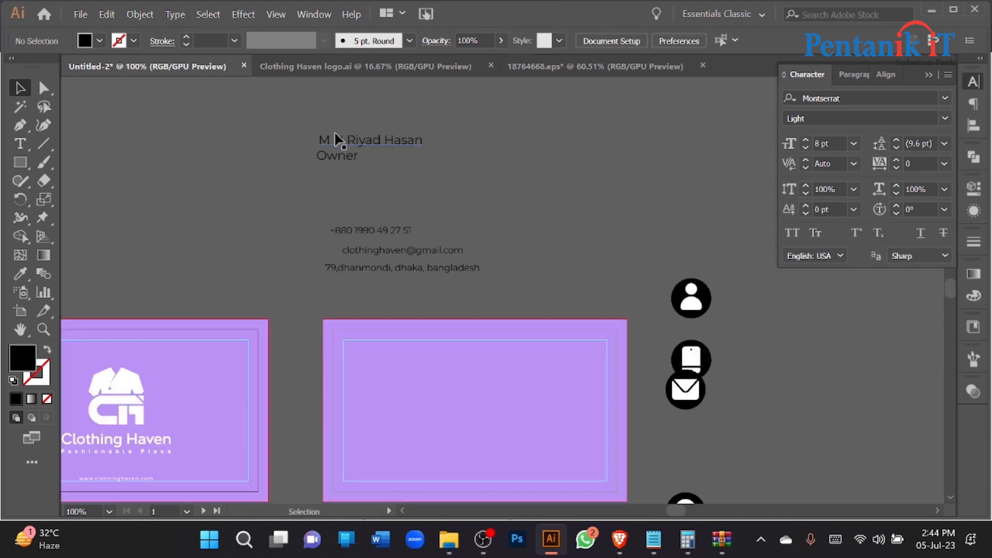
left_click(352, 139)
scroll(351, 119, "down", 2)
left_click_drag(357, 86, 391, 304)
scroll(391, 304, "up", 2)
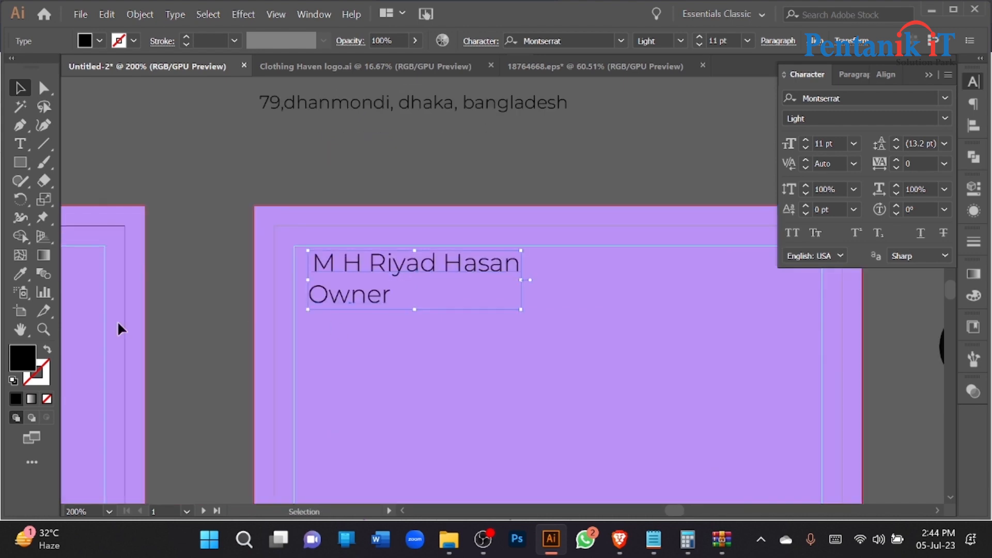
- Set the fill colour of the name and job title text to white, ffffff
double_click(26, 351)
type("ffffff")
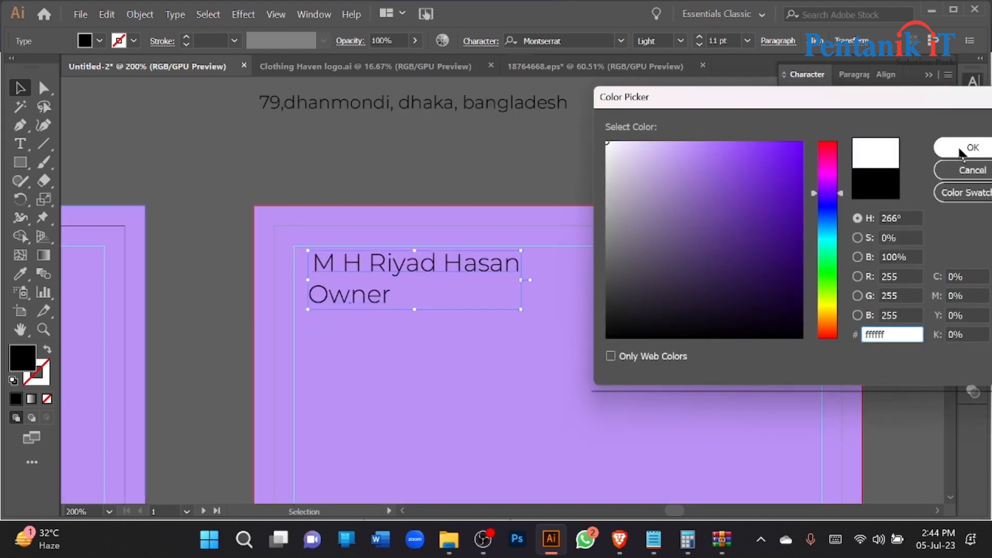
left_click(973, 148)
left_click(538, 177)
- Left-align the name and job title with each other and place them against the card's inner guide
left_click(361, 295)
left_click(361, 262)
left_click(879, 75)
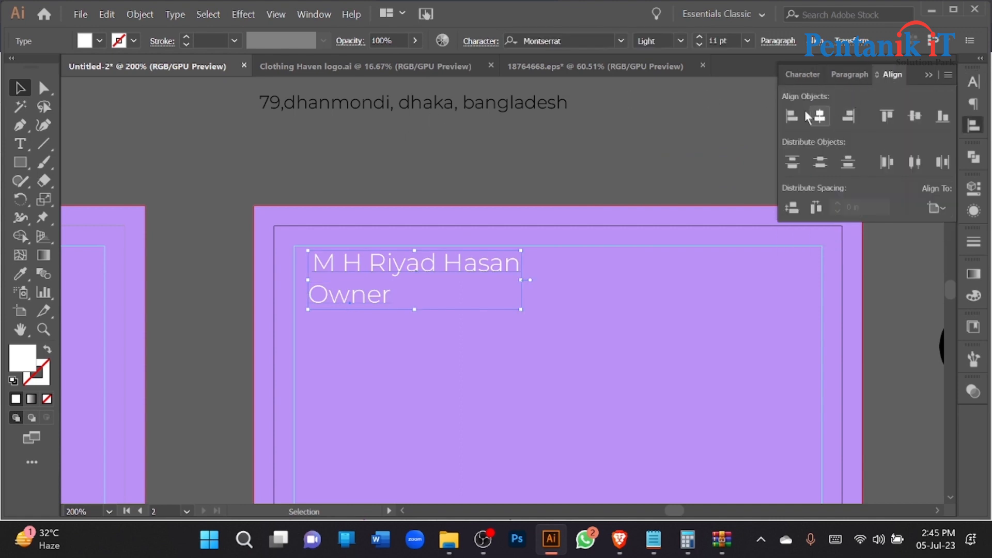
left_click(792, 116)
left_click_drag(384, 268, 410, 263)
left_click(417, 212)
- Set the name's font style to Montserrat SemiBold
left_click(412, 260)
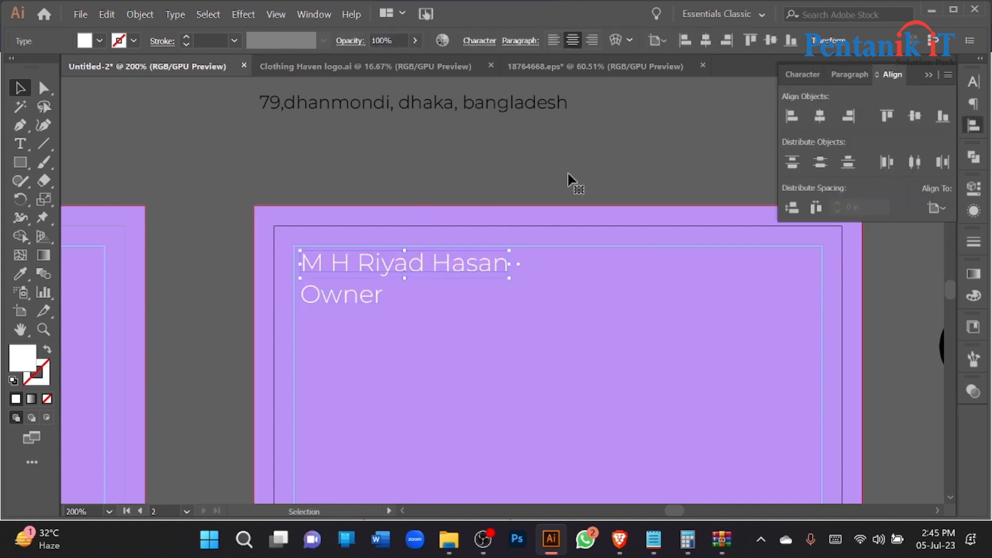
left_click(801, 75)
left_click(945, 99)
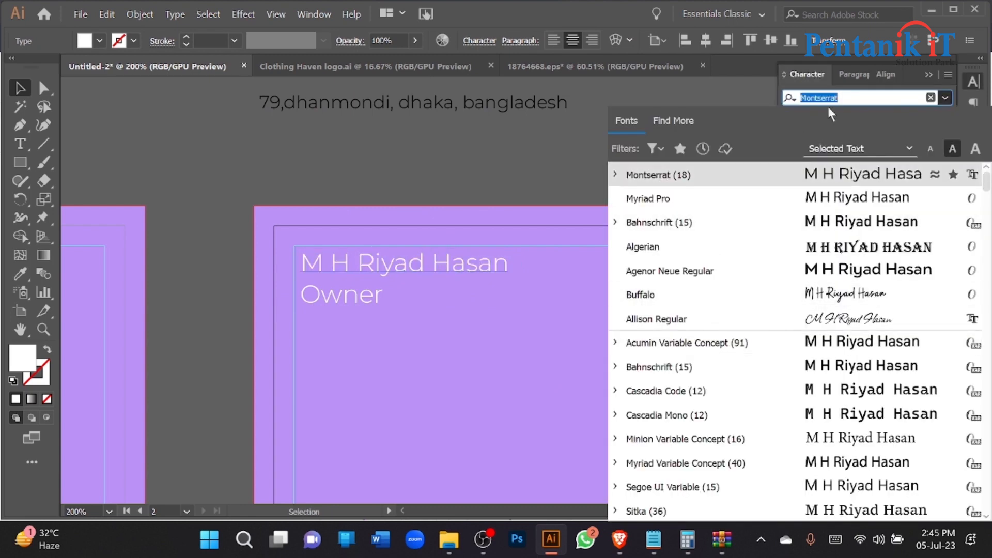
left_click(945, 98)
left_click(943, 119)
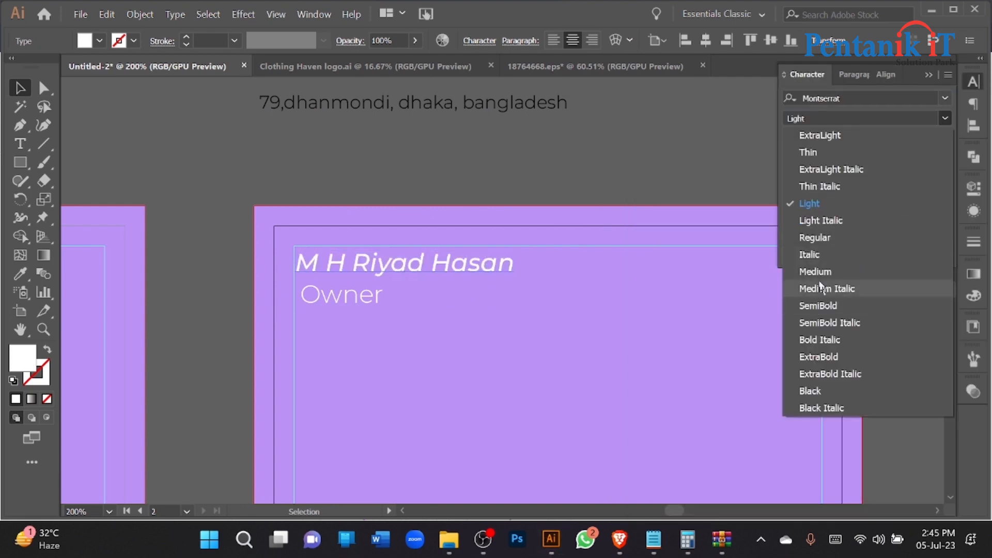
left_click(823, 307)
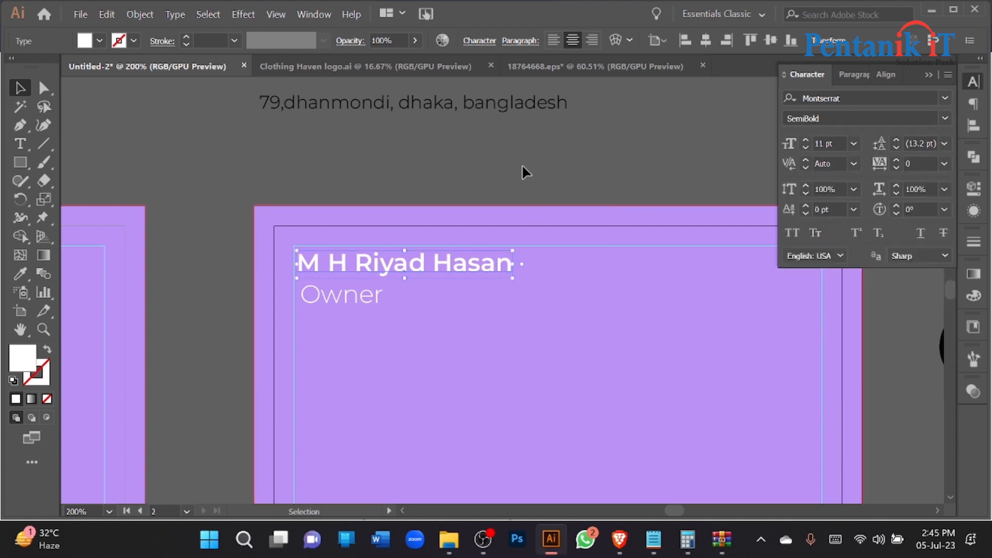
- Move the Owner text closer under the name and reduce its size to 8 pt
left_click(374, 304)
left_click_drag(364, 297, 363, 293)
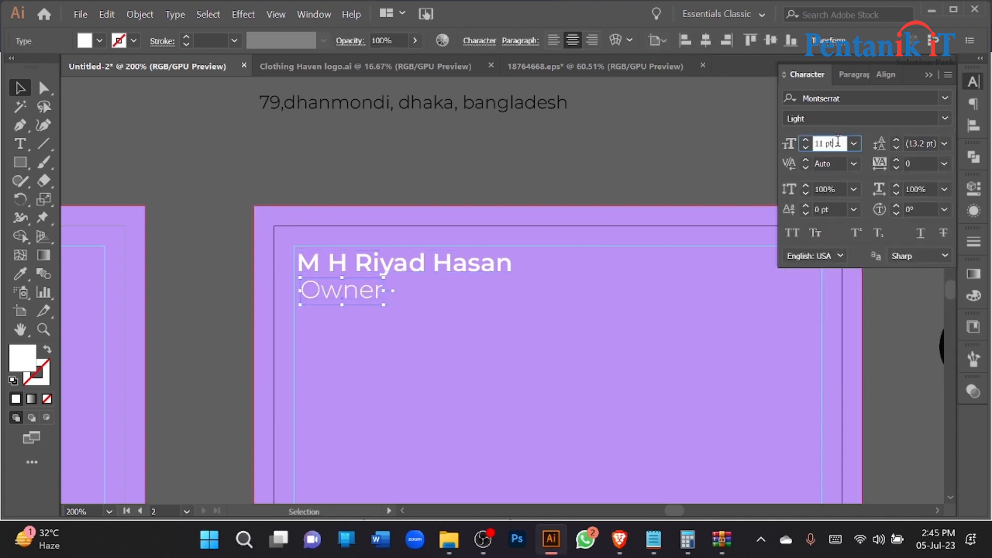
key("Down")
key("Down")
key("Down")
key("Down")
left_click(678, 153)
left_click_drag(362, 290, 330, 289)
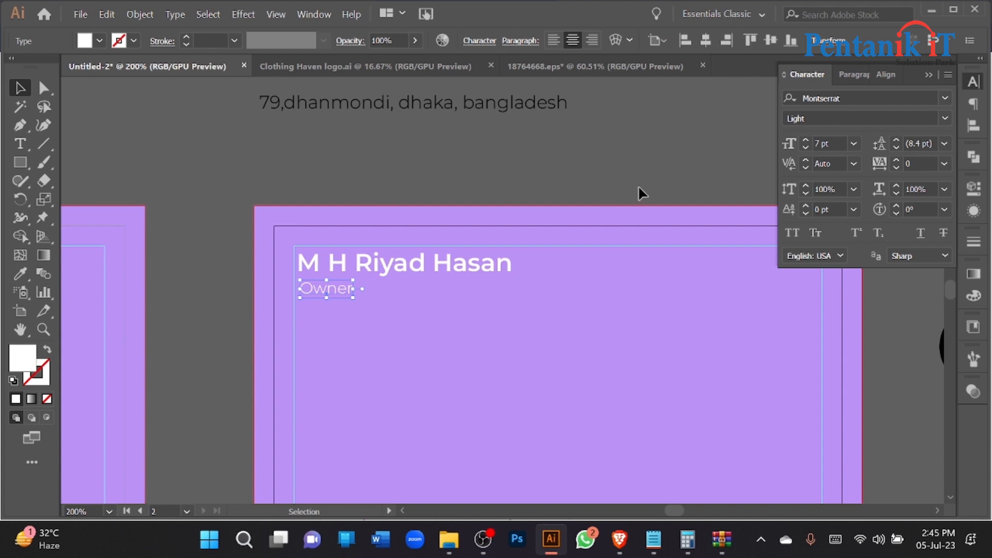
key("Up")
left_click(522, 178)
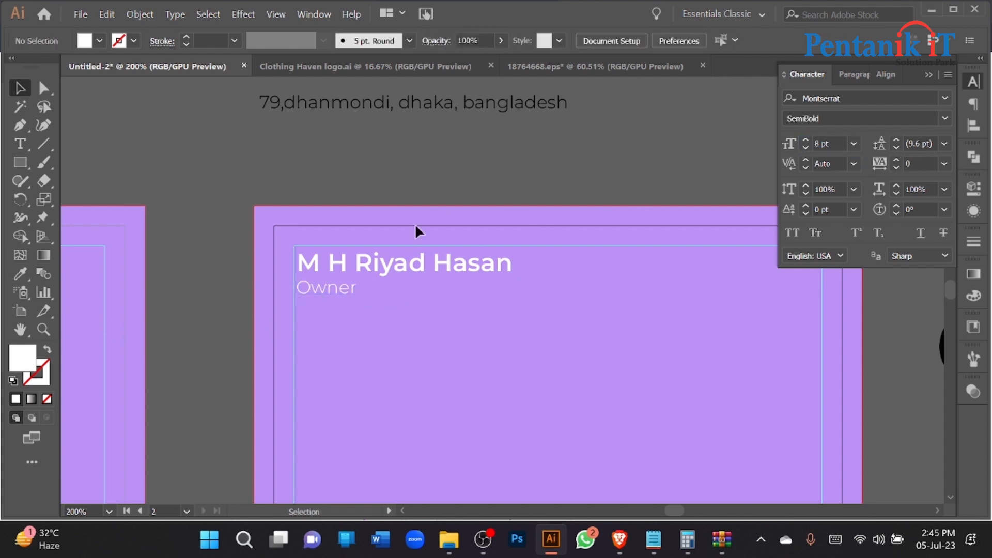
- Align the Owner text to the right edge of the name
scroll(345, 278, "down", 1)
scroll(345, 283, "up", 1)
left_click(317, 296)
left_click(472, 267, "shift")
left_click(886, 74)
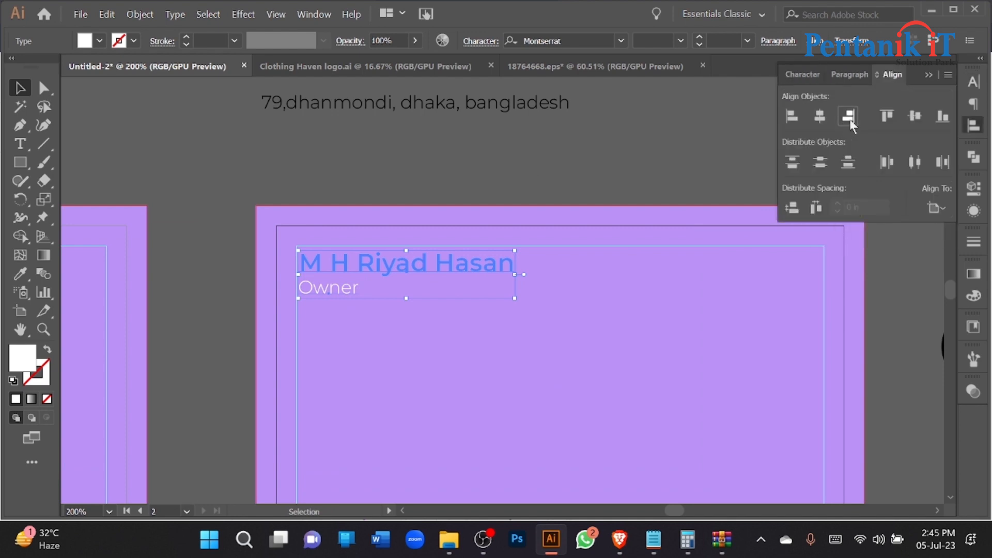
left_click(848, 115)
left_click(667, 138)
scroll(396, 212, "down", 1)
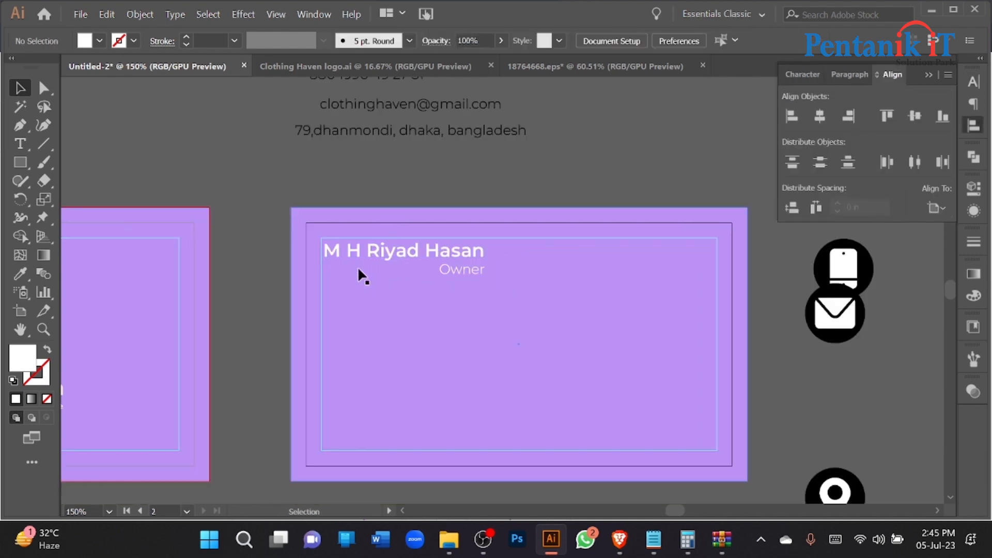
- Shift the name and job title together slightly to the right on the card
left_click(397, 253)
left_click(464, 269, "shift")
left_click_drag(404, 250, 418, 251)
left_click(405, 172)
scroll(662, 313, "down", 1)
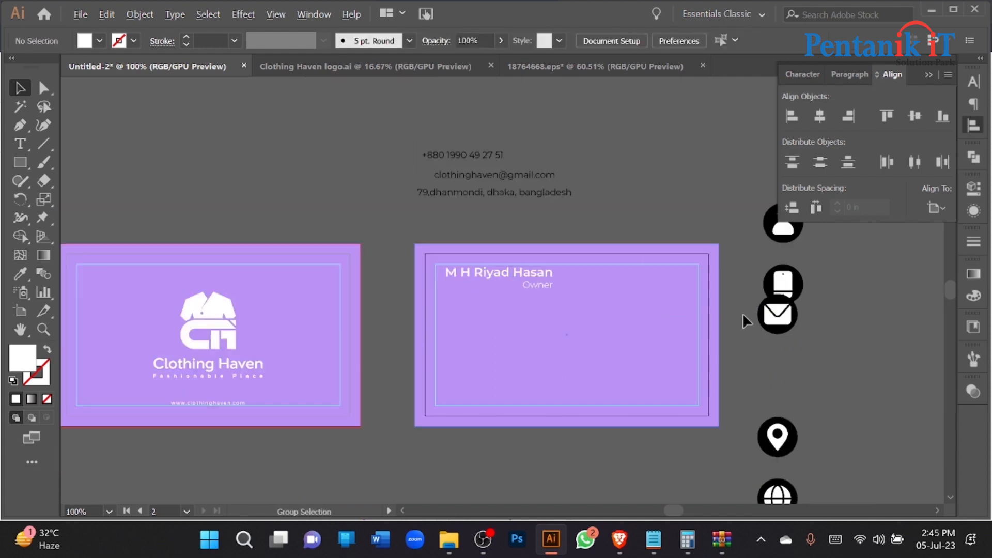
- Move the round person icon beside the upper-left corner of the contact card
scroll(724, 311, "up", 1)
left_click_drag(779, 278, 398, 303)
scroll(420, 318, "up", 3)
right_click(394, 284)
left_click(407, 274)
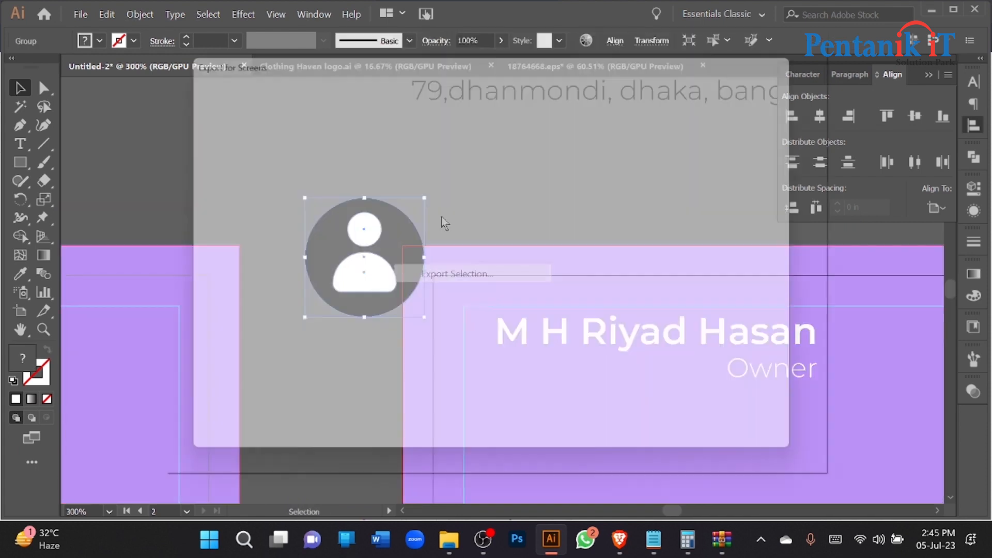
left_click(744, 437)
- Ungroup the person icon and move its circle and figure together to the empty area above the cards
right_click(400, 303)
left_click(464, 179)
left_click(564, 183)
left_click_drag(563, 183, 467, 143)
left_click(288, 213)
left_click(294, 246, "shift")
left_click_drag(293, 247, 240, 159)
left_click(242, 220)
- Move the name and job title farther right to leave space for an icon before the name
left_click_drag(30, 168, 83, 165)
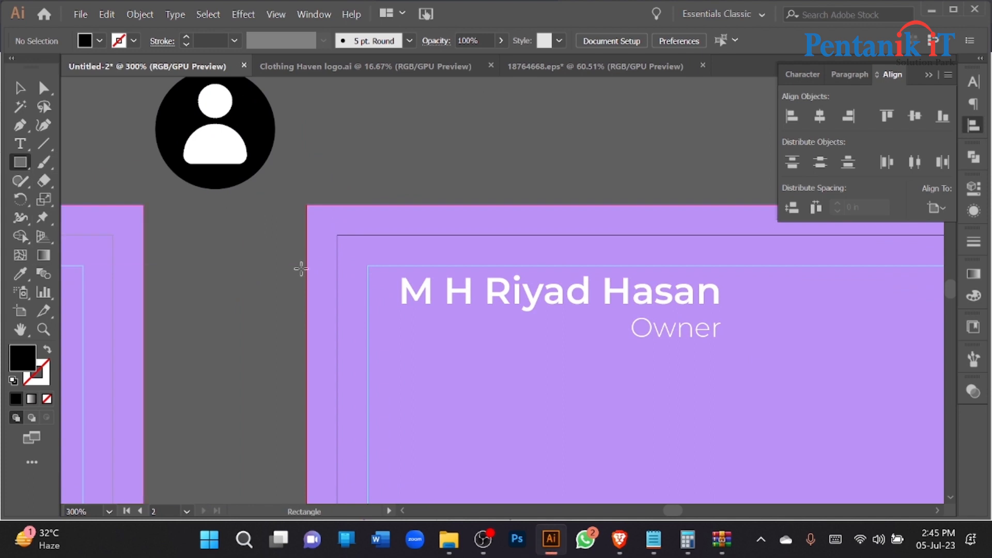
key("v")
key("ctrl+minus")
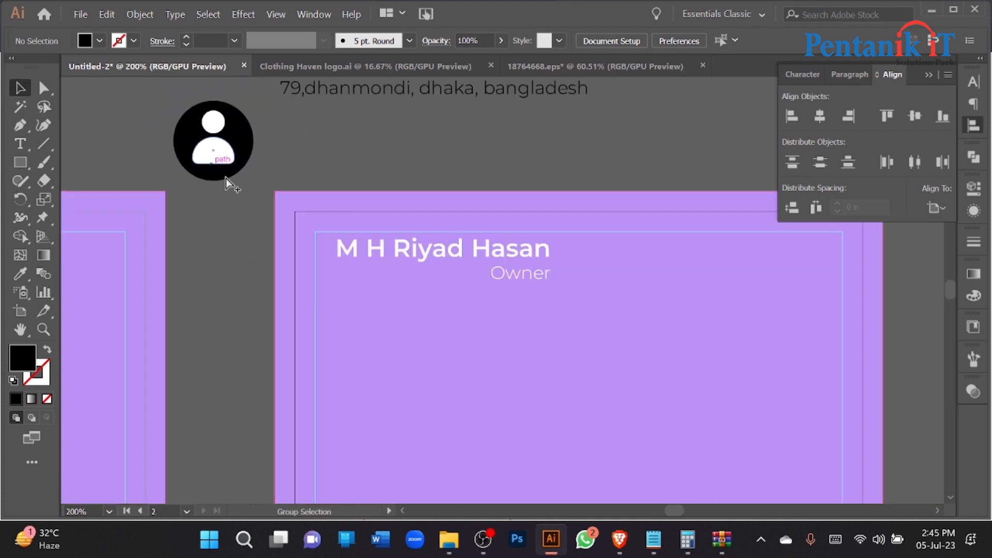
left_click(399, 247)
left_click(513, 272, "shift")
left_click_drag(417, 250, 454, 250)
left_click(411, 136)
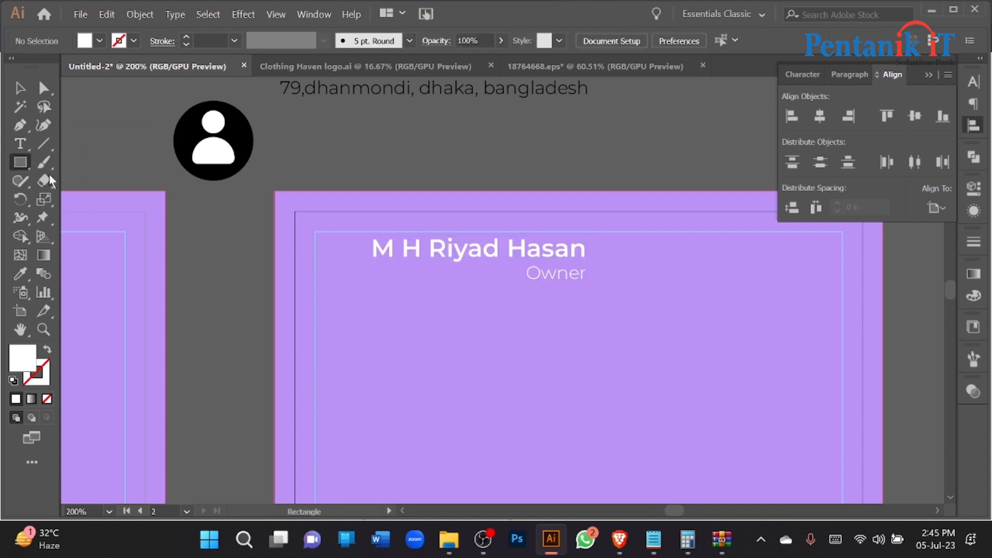
- Draw a white rectangle from beyond the card's left edge up to the name and align it vertically with the name
scroll(283, 250, "up", 1)
left_click_drag(263, 233, 412, 264)
key("ctrl")
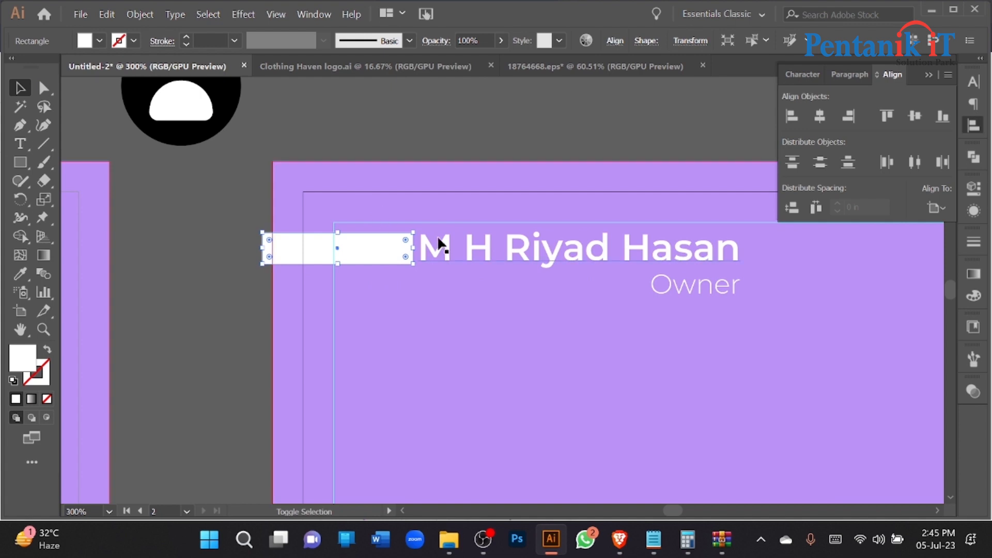
left_click(501, 240, "shift")
left_click(915, 120)
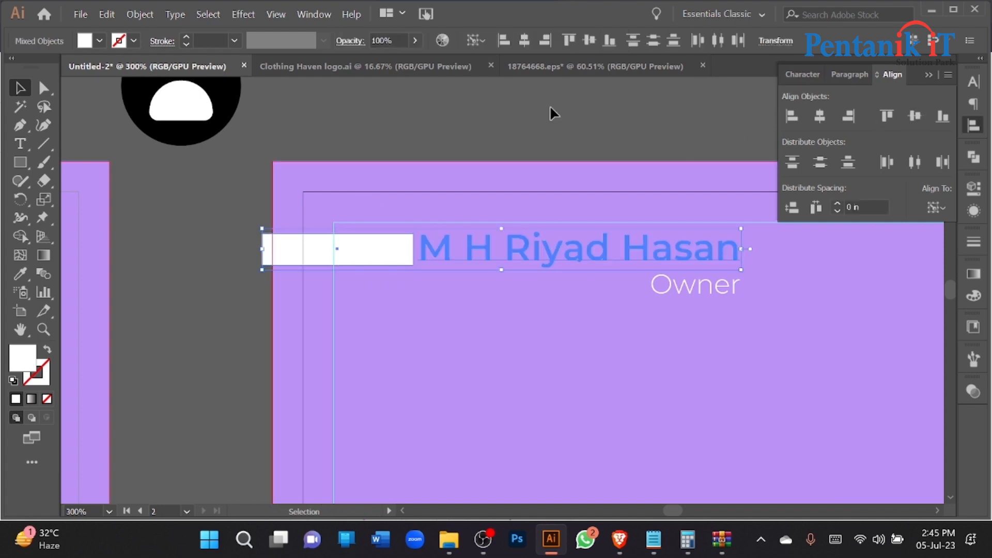
- Try to round the white rectangle's corners and undo the changes
left_click(393, 257)
scroll(396, 243, "up", 1)
left_click_drag(424, 228, 362, 257)
key("ctrl+z")
left_click_drag(425, 226, 346, 263)
key("ctrl+z")
key("ctrl+z")
key("ctrl+z")
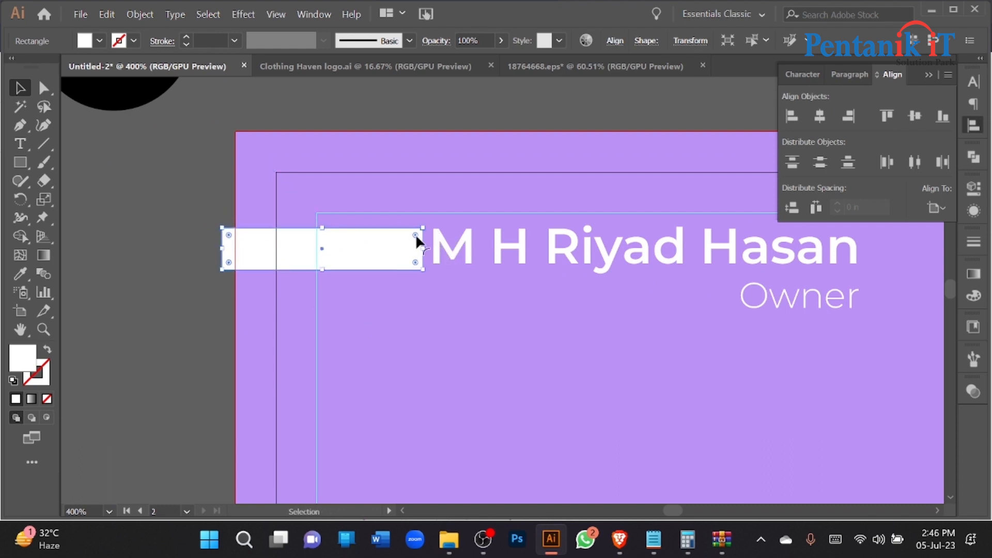
- Round all corners of the white rectangle fully to form a pill shape
scroll(384, 250, "up", 1)
left_click(162, 216)
left_click(428, 238)
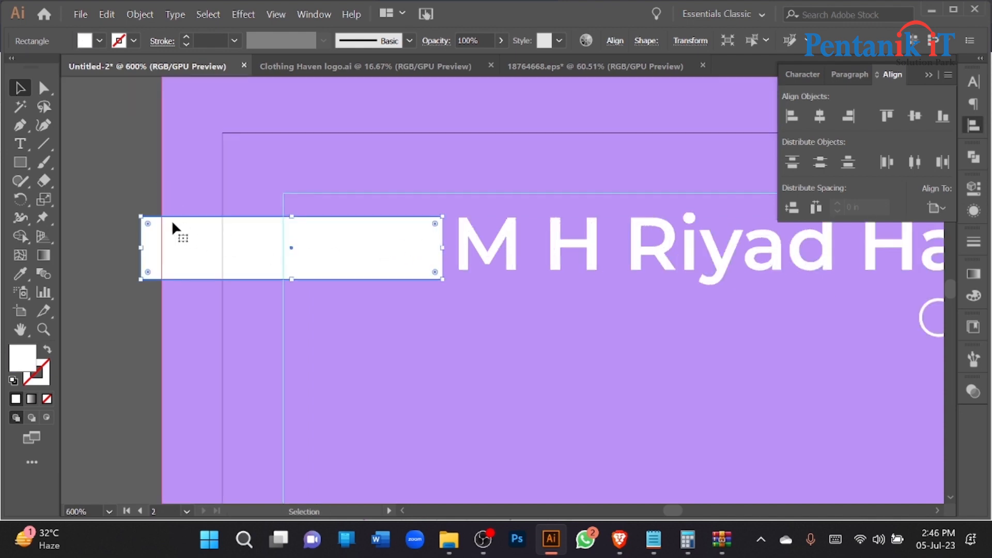
left_click_drag(150, 219, 386, 269)
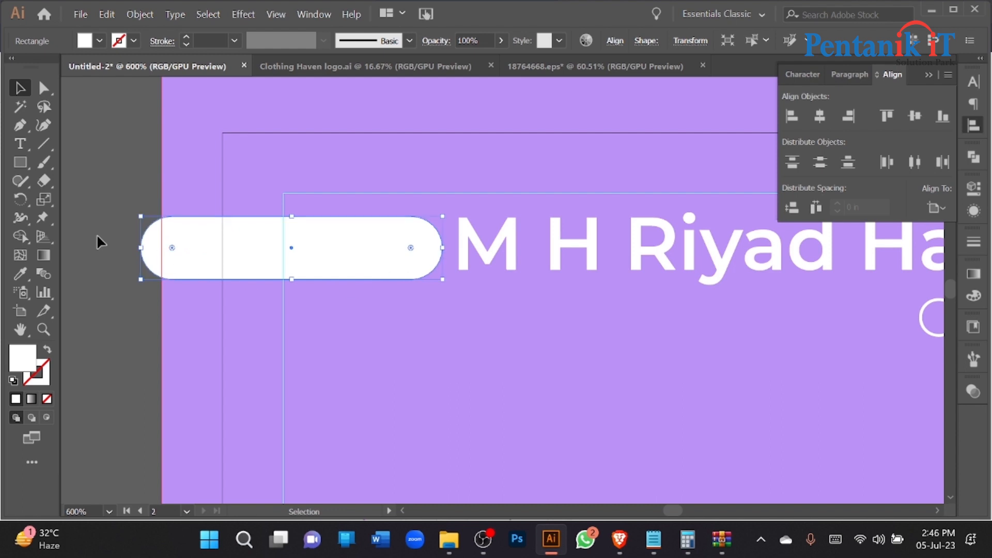
left_click(283, 289)
scroll(284, 289, "down", 1)
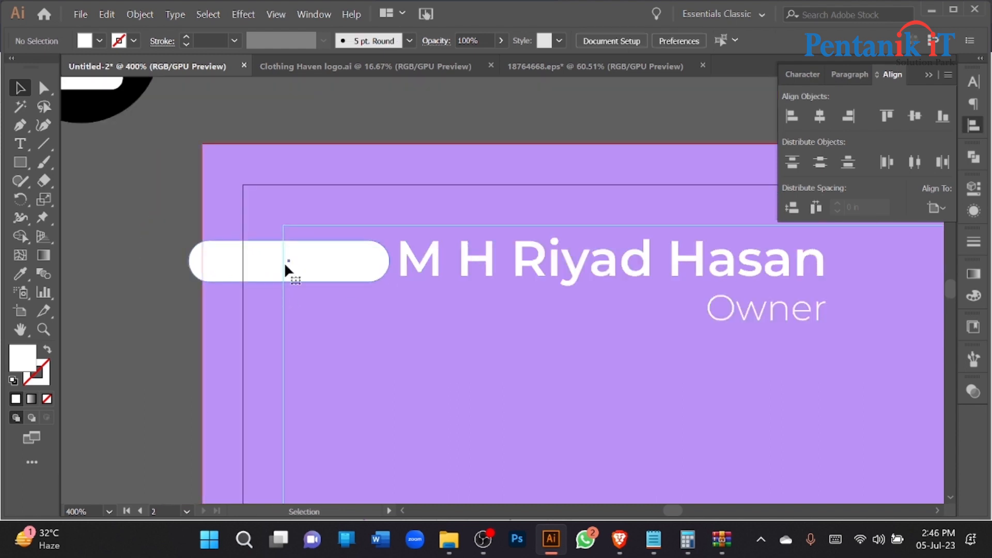
- Stretch the white pill's outer end farther beyond the card's left edge
left_click(285, 264)
left_click_drag(190, 261, 165, 262)
left_click(160, 316)
- Move the person figure out of its black circle and recolour it with the card's purple using the Eyedropper
scroll(132, 179, "up", 1)
left_click_drag(117, 143, 288, 179)
left_click(22, 274)
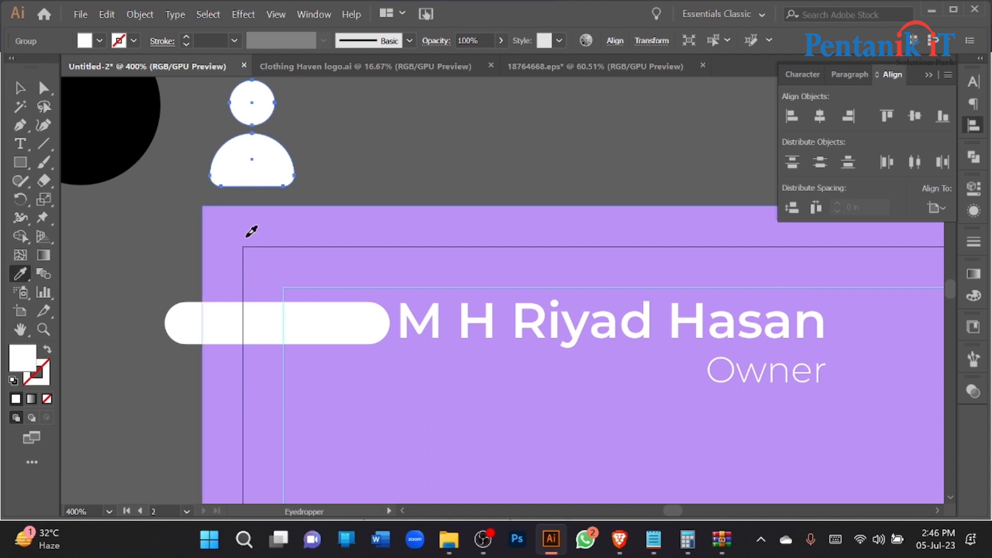
left_click(253, 228)
key("v")
- Place the person figure at a reduced size inside the pill's inner end and bring it into view above the white pill
left_click_drag(297, 141, 366, 331)
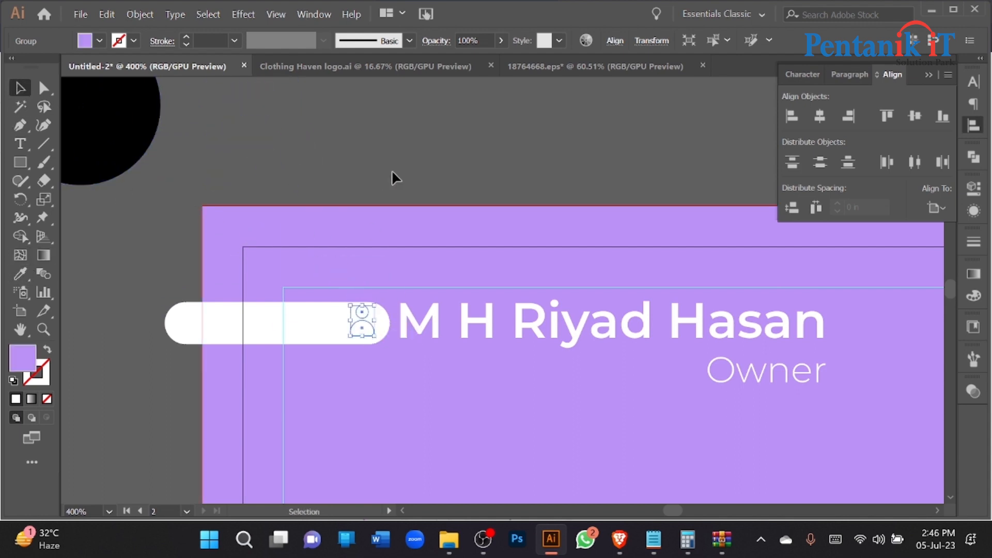
left_click(383, 190)
left_click(372, 323)
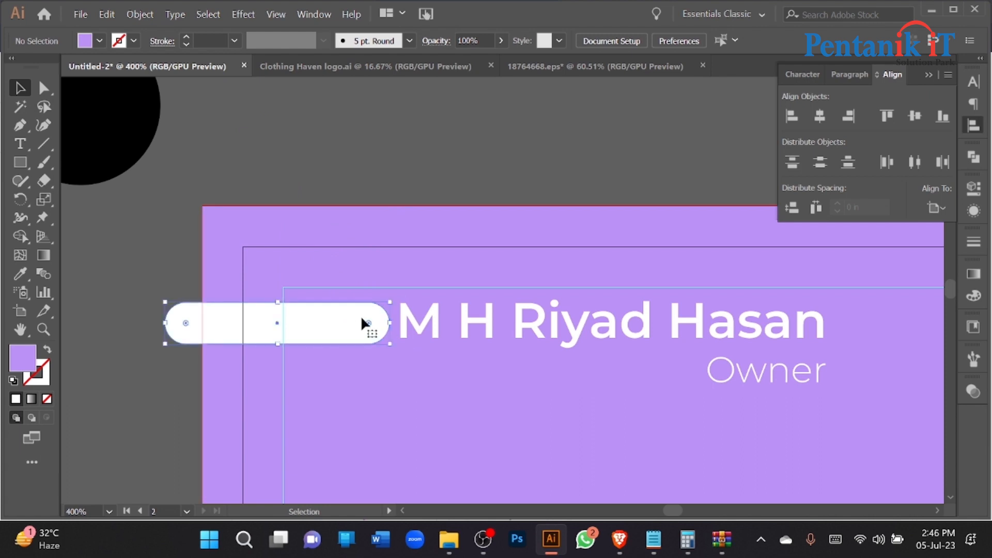
left_click(329, 247, "shift")
key("ctrl+shift+[")
left_click(405, 194)
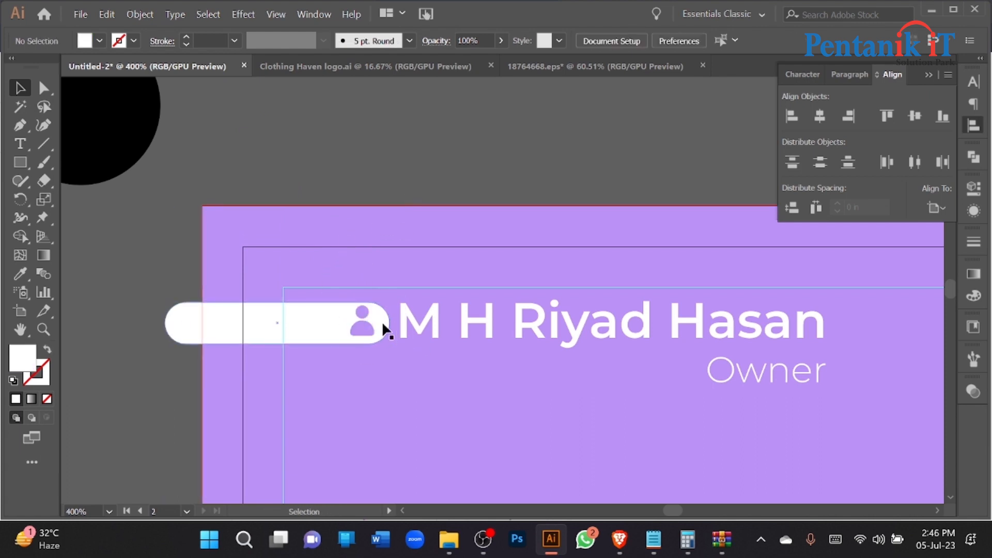
- Adjust the person figure's position within the white pill and centre it vertically in the pill
scroll(377, 324, "up", 3)
left_click(370, 235)
left_click_drag(370, 235, 361, 250)
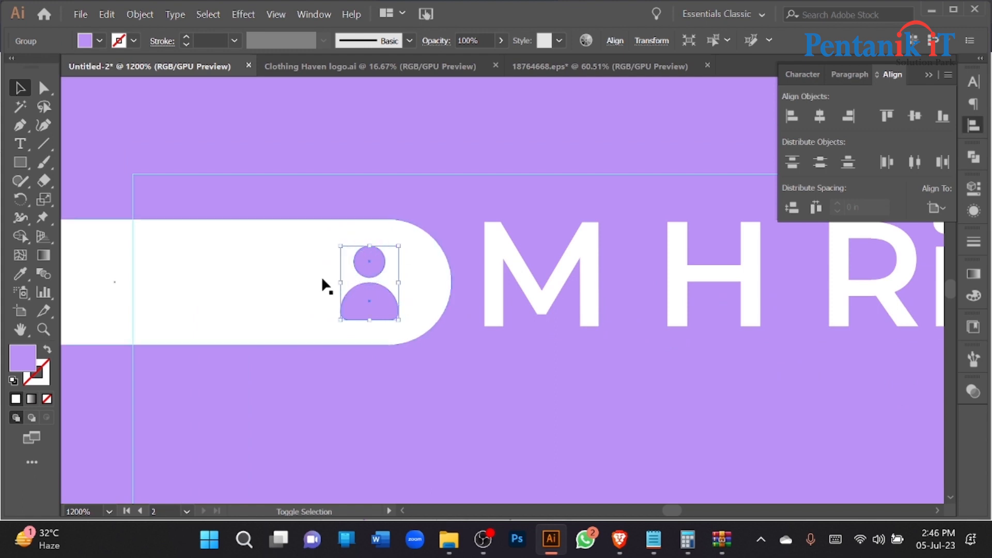
left_click(330, 272, "shift")
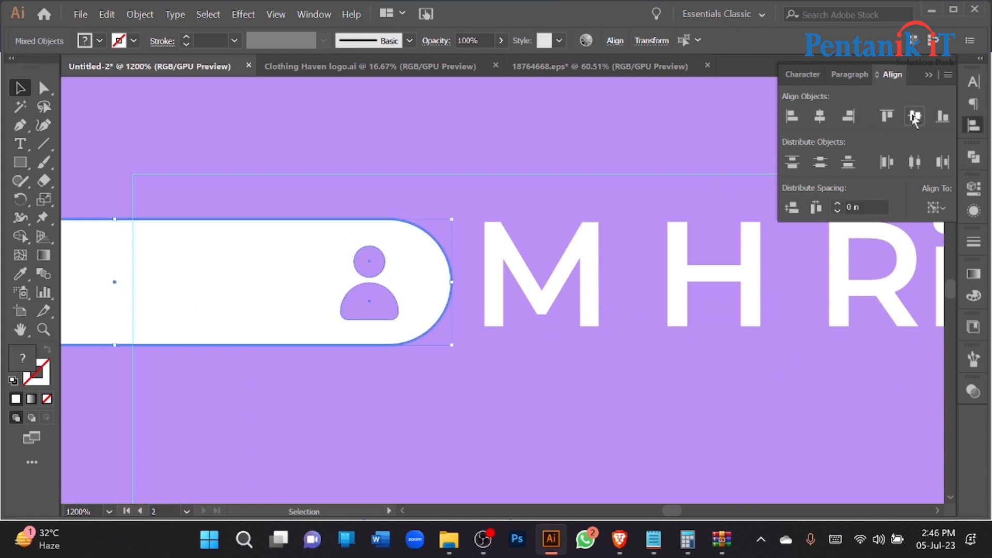
left_click(914, 117)
scroll(449, 255, "down", 4)
left_click(202, 326)
scroll(272, 296, "down", 2)
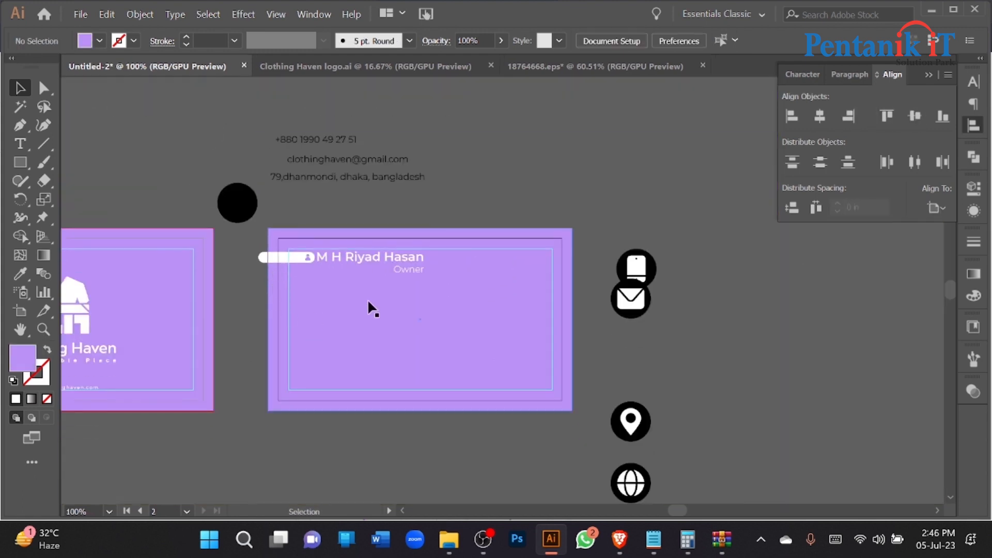
scroll(444, 258, "down", 1)
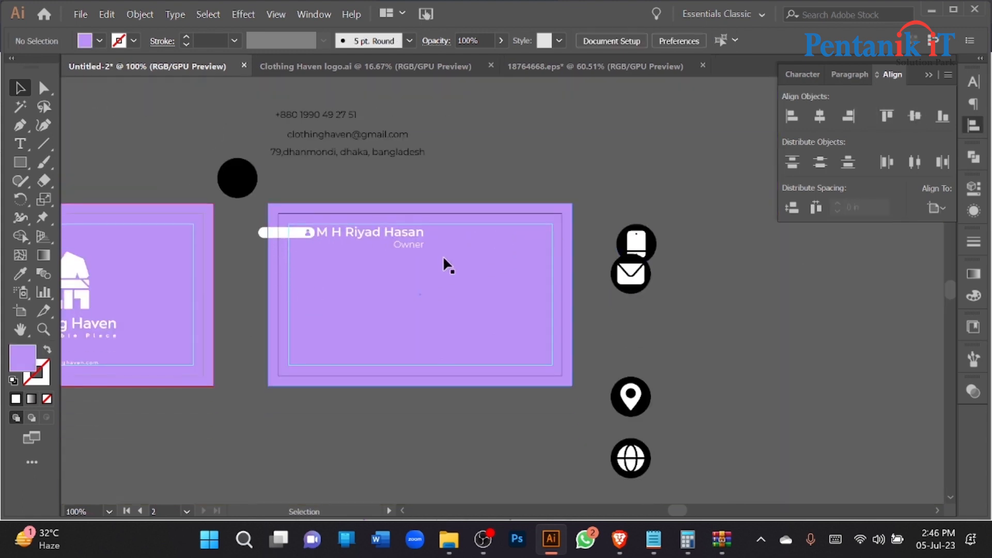
- Scale down the phone, mail, location and globe icons together and centre them horizontally and vertically on the contact card
left_click(639, 242)
left_click(626, 282, "shift")
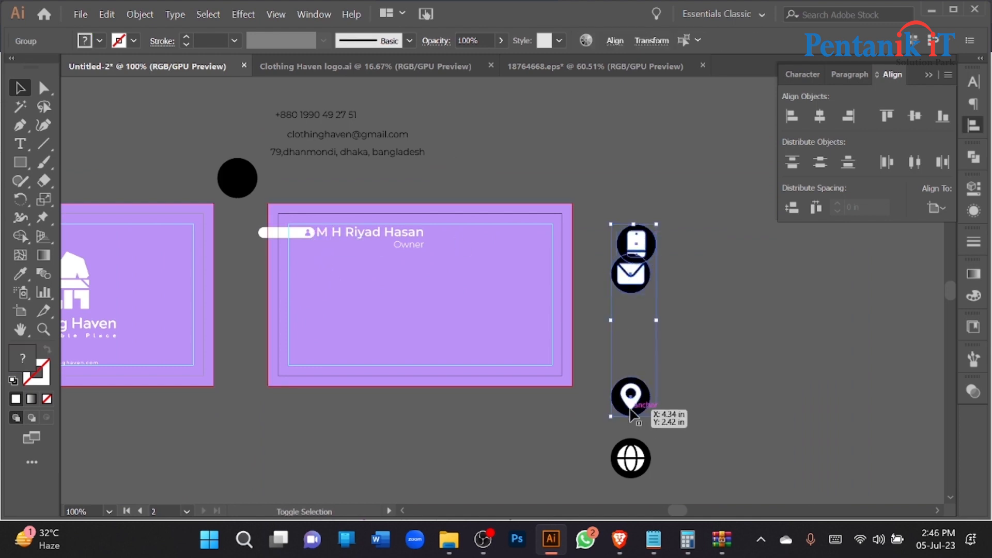
left_click(639, 468, "shift")
left_click_drag(633, 478, 634, 353)
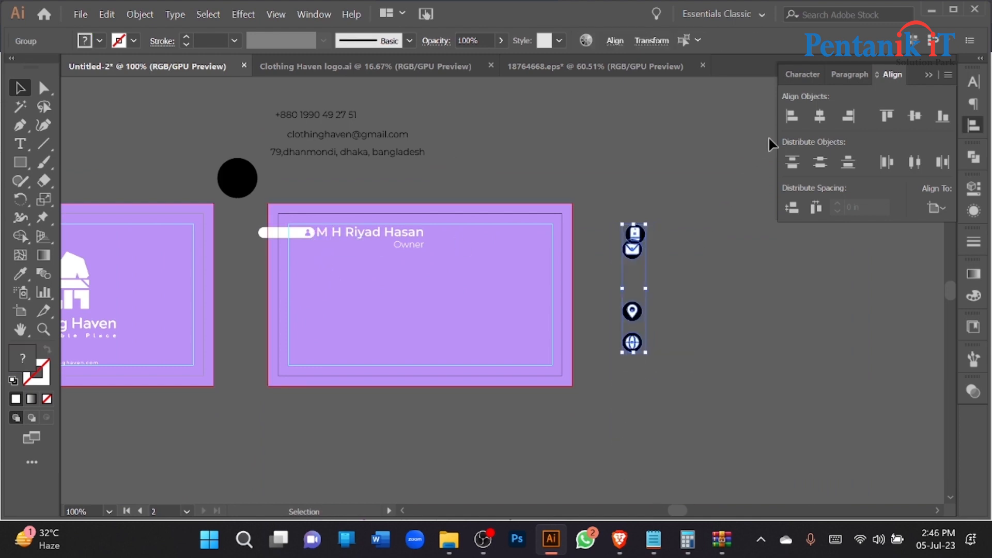
left_click(820, 118)
left_click(915, 116)
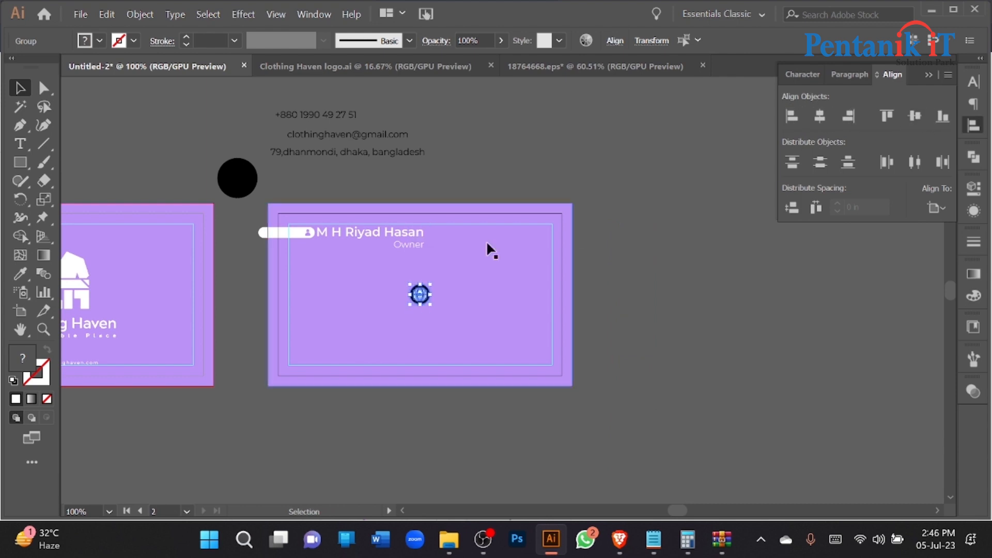
- Duplicate the white pill together with its person figure onto the empty area below the contact card
left_click_drag(308, 231, 635, 305)
key("ctrl+z")
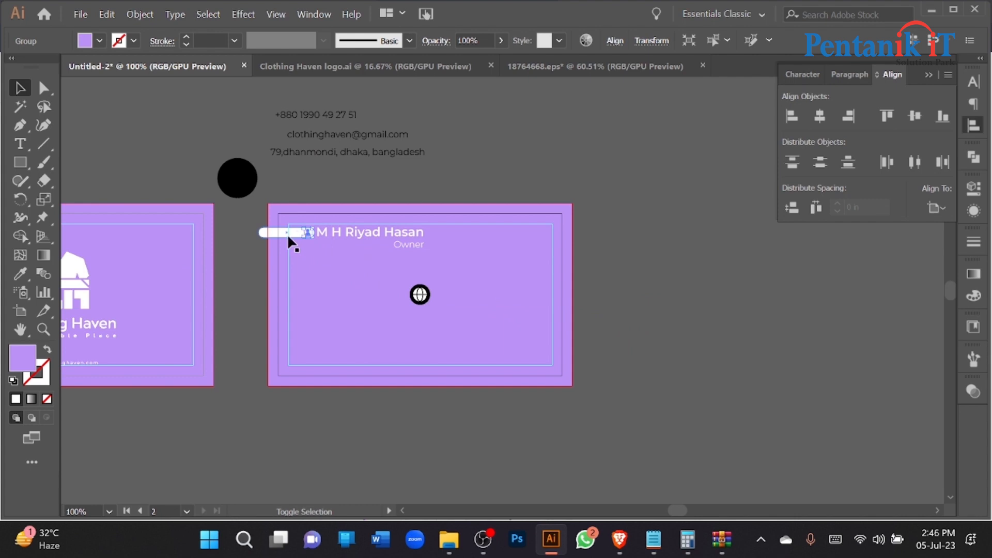
left_click(288, 234, "shift")
left_click_drag(287, 238, 375, 426)
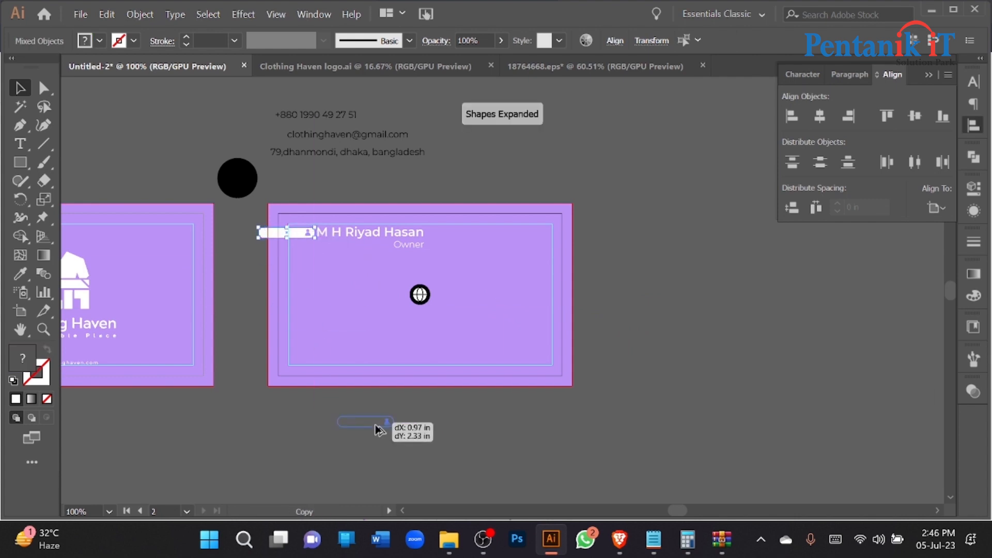
scroll(414, 408, "down", 3)
- Move the stacked contact icons off the card and align them to the duplicate pill's right edge and vertical centre
left_click(434, 385)
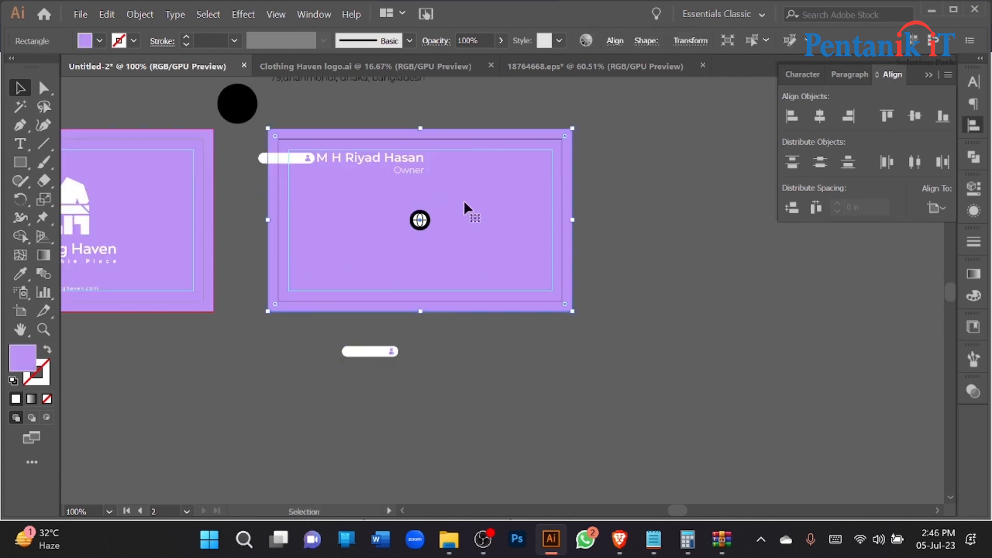
left_click(422, 219)
left_click_drag(424, 223, 414, 366)
scroll(409, 365, "up", 5)
left_click(393, 249, "shift")
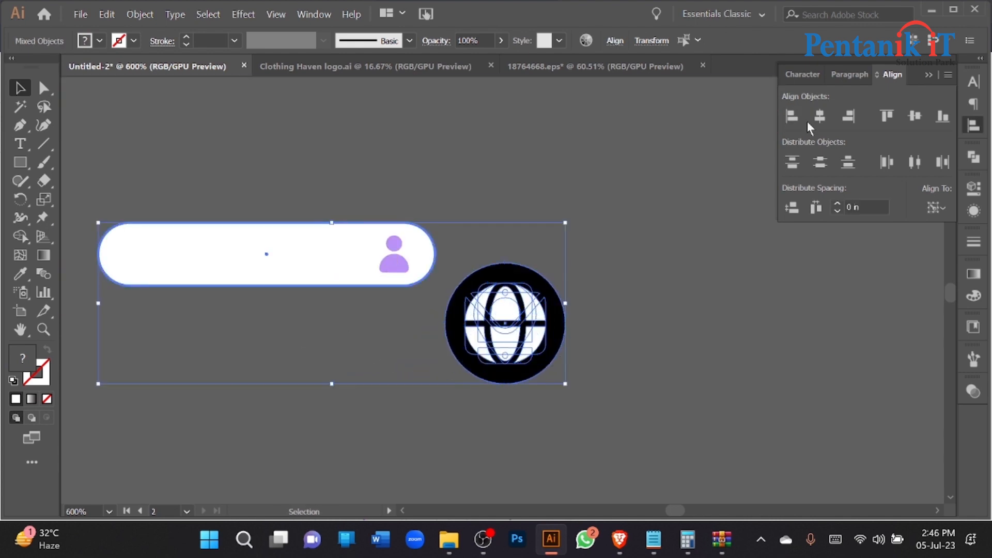
left_click(820, 116)
left_click(848, 116)
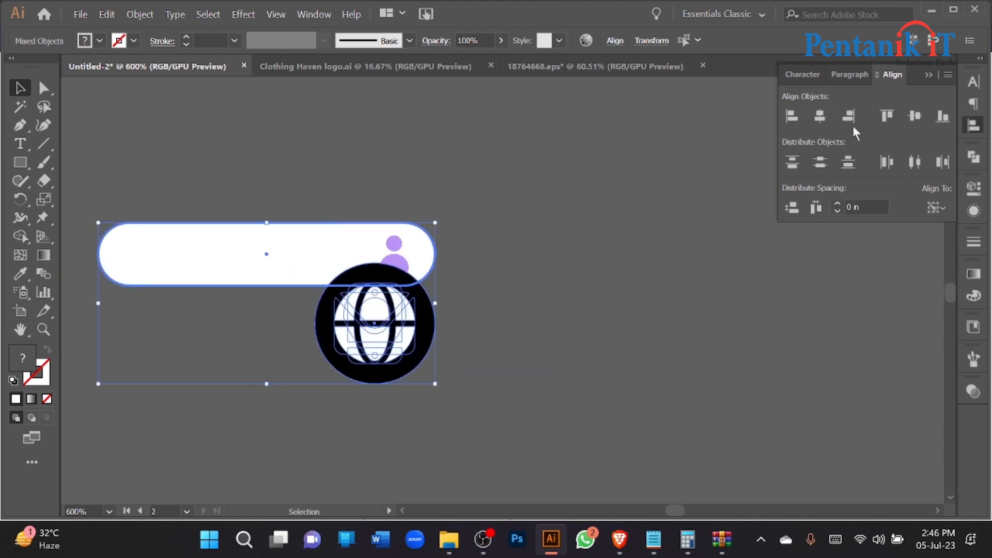
left_click(915, 116)
- Scale the stacked contact icons down to the height of the duplicate white pill
left_click(303, 253, "shift")
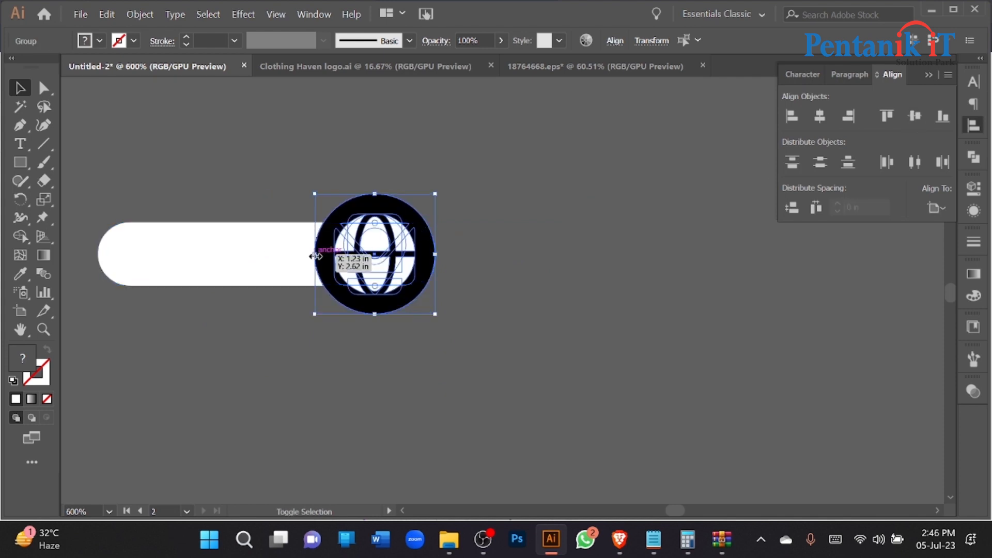
left_click_drag(316, 253, 348, 257)
scroll(395, 251, "up", 2)
scroll(362, 289, "down", 3)
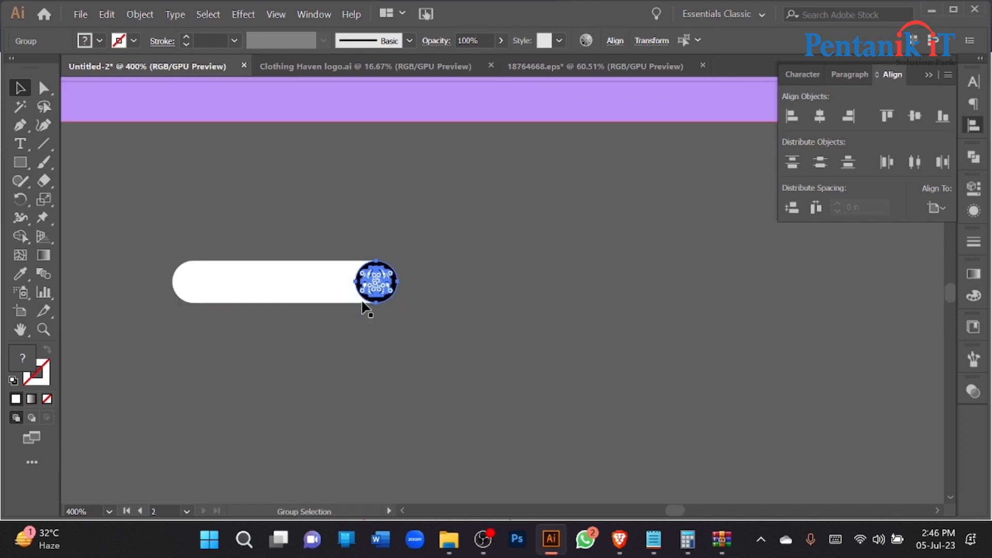
- Move the stacked icons and the person figure off the duplicate pill onto the empty area beside it
scroll(466, 362, "down", 2)
left_click(375, 355)
left_click_drag(381, 322, 320, 295)
scroll(346, 338, "up", 3)
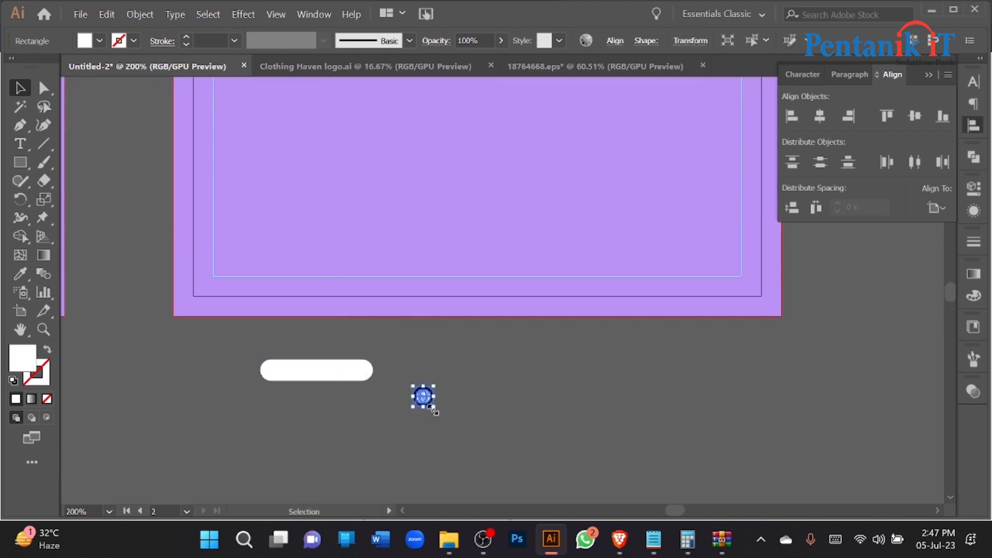
left_click_drag(407, 378, 432, 408)
- Spread the stacked phone, mail, location and globe icons apart around the purple person figure
scroll(428, 410, "up", 4)
left_click(482, 412)
left_click_drag(442, 354, 581, 355)
left_click_drag(432, 337, 391, 277)
left_click_drag(449, 366, 338, 419)
left_click(416, 367)
right_click(389, 308)
left_click(289, 171)
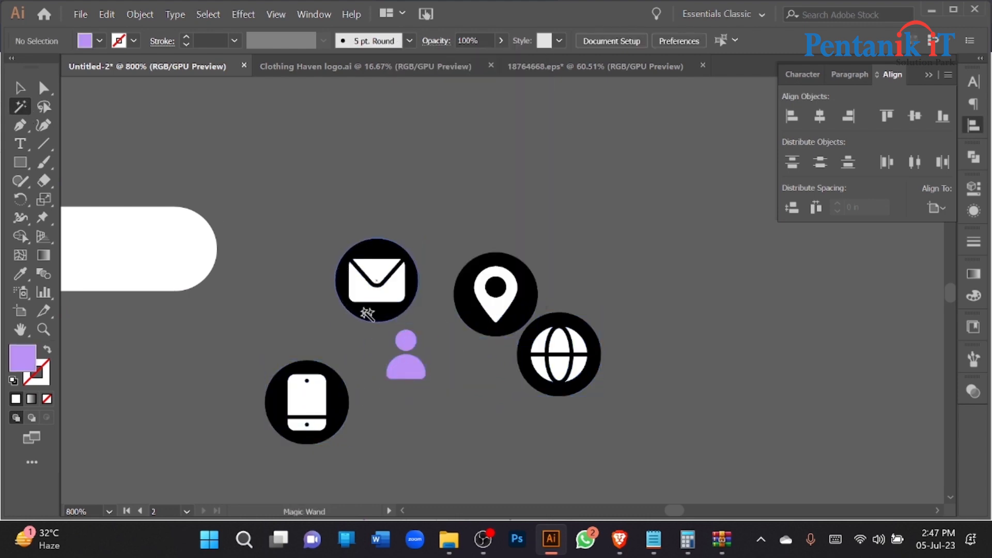
- Try to recolour the black circles of all four contact icons white with the Magic Wand and Eyedropper
left_click(356, 313)
left_click(21, 281)
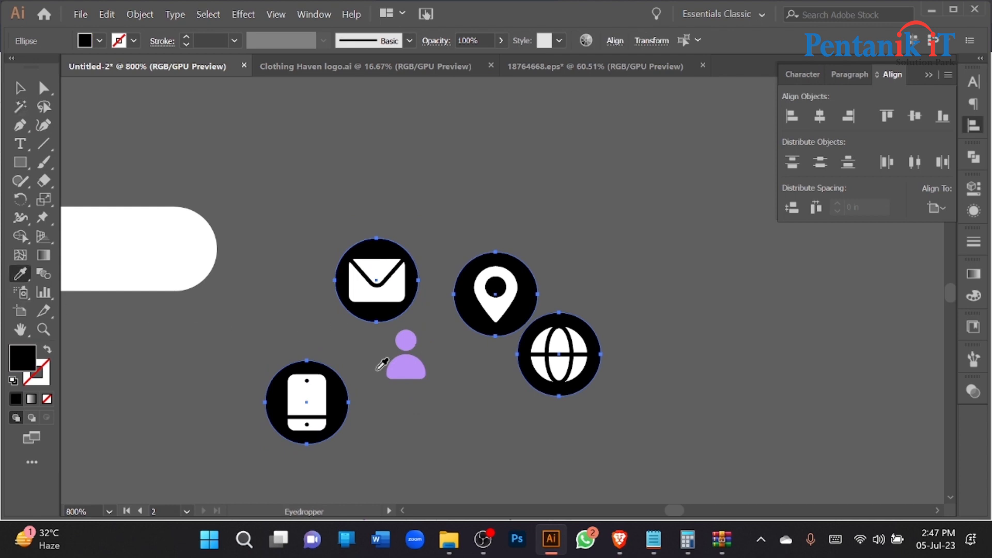
scroll(415, 361, "down", 6)
scroll(424, 361, "up", 4)
left_click(396, 323)
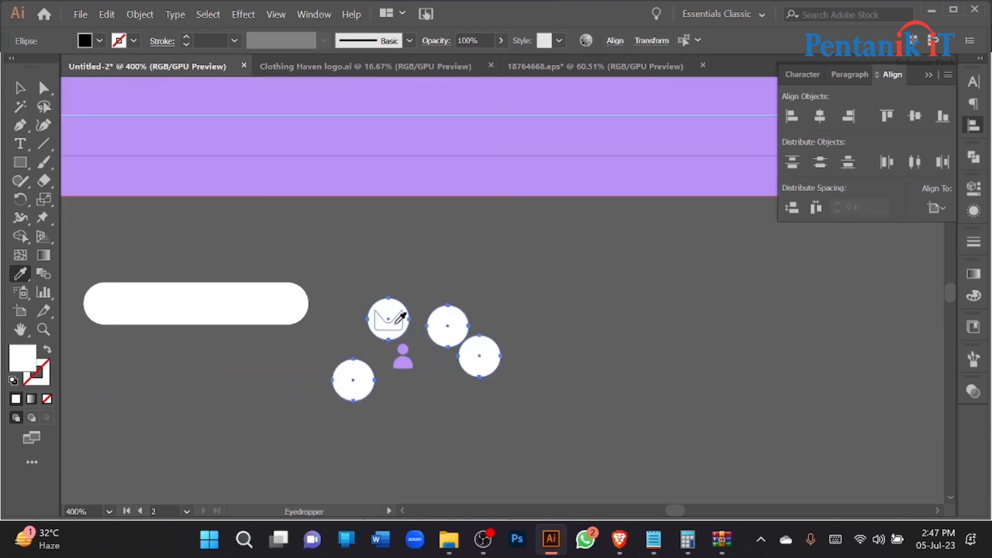
key("v")
key("ctrl+z")
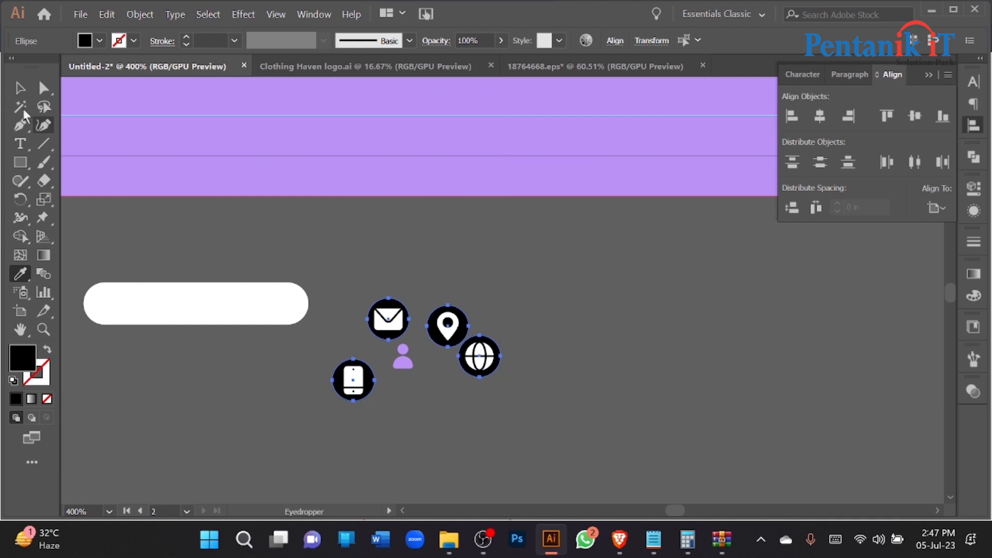
key("v")
left_click(266, 264)
key("t")
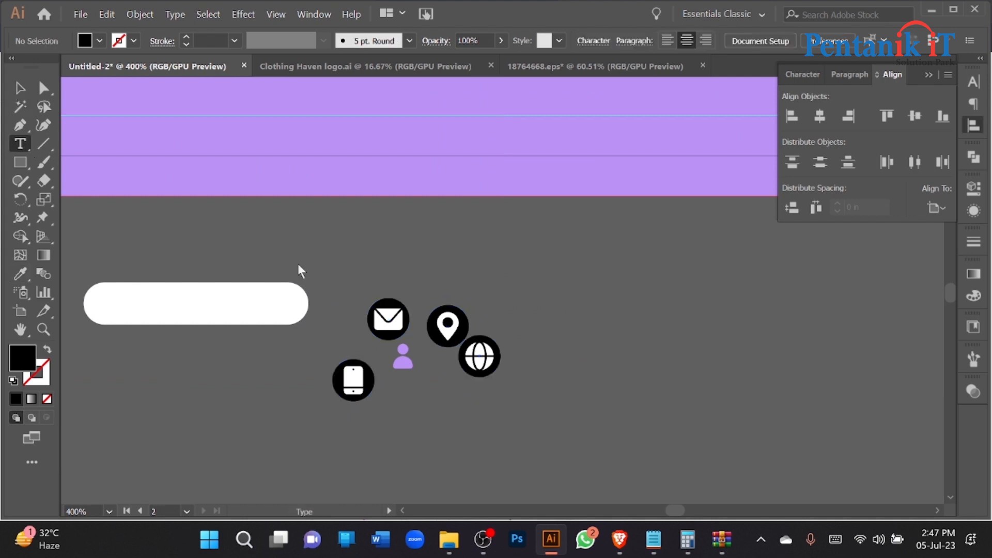
left_click(22, 107)
left_click(389, 318)
scroll(374, 336, "down", 5)
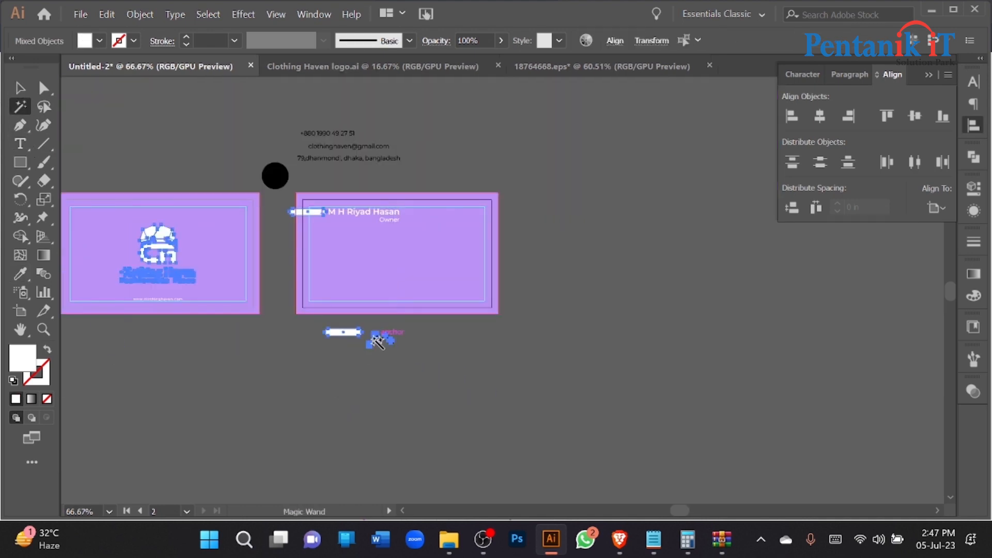
left_click(19, 89)
left_click(351, 360)
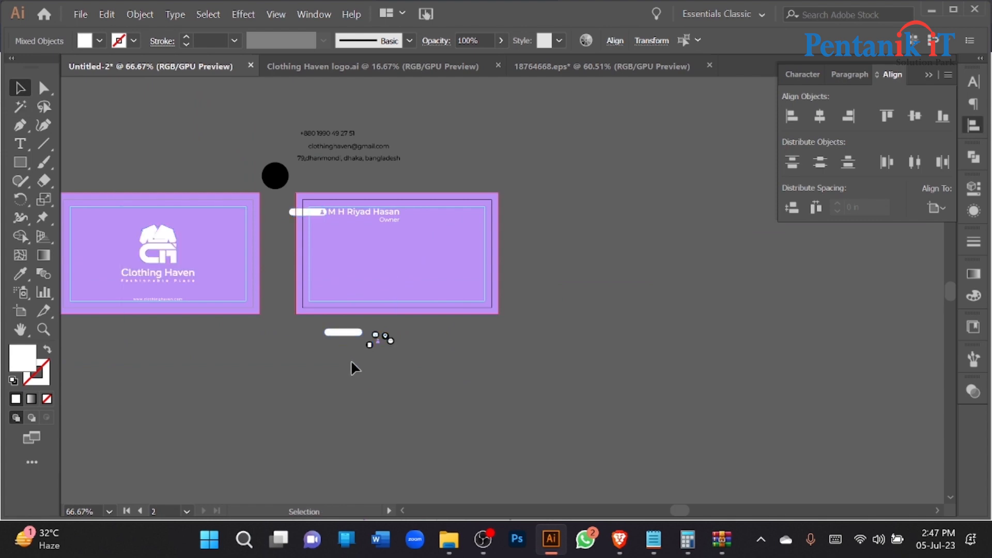
- Recolour the white phone, envelope, location pin and globe glyphs with the person figure's purple using the Eyedropper
scroll(351, 360, "up", 5)
scroll(326, 341, "up", 2)
left_click(311, 436)
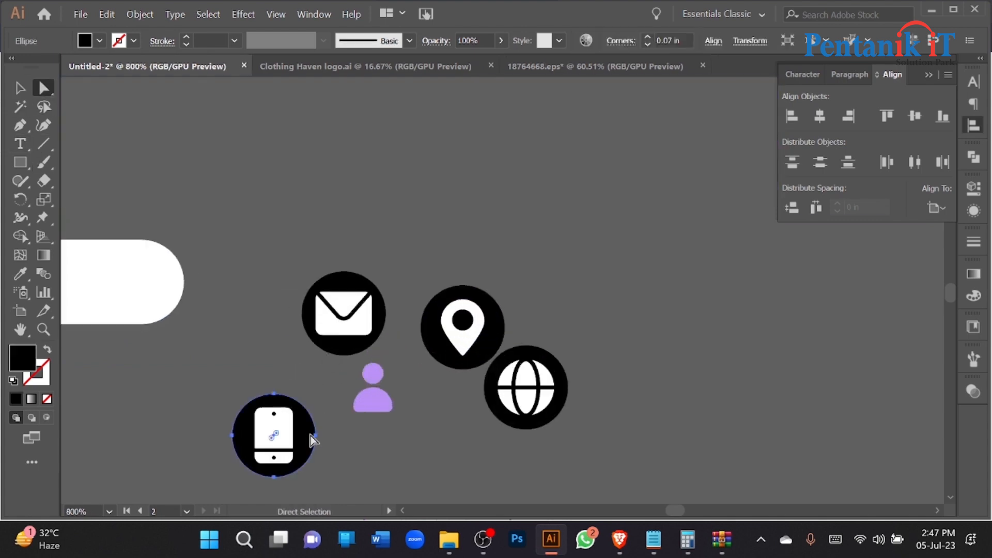
left_click(319, 396)
left_click(269, 427)
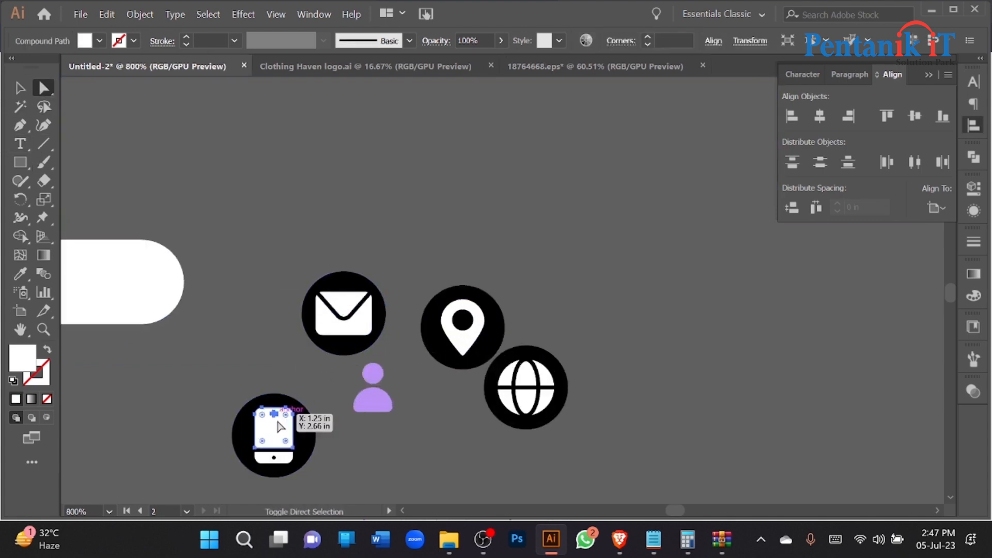
left_click(341, 303, "shift")
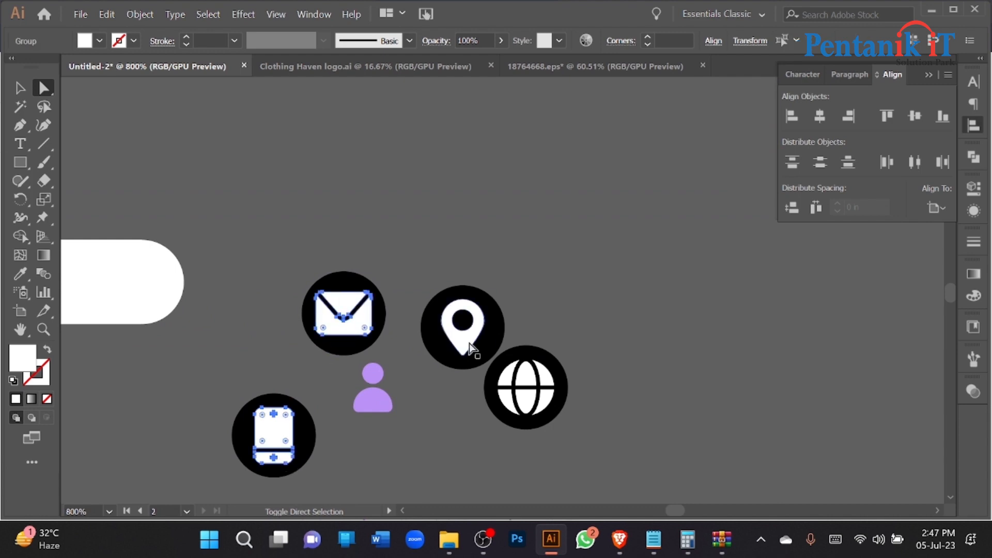
left_click(510, 397, "shift")
left_click(508, 375, "shift")
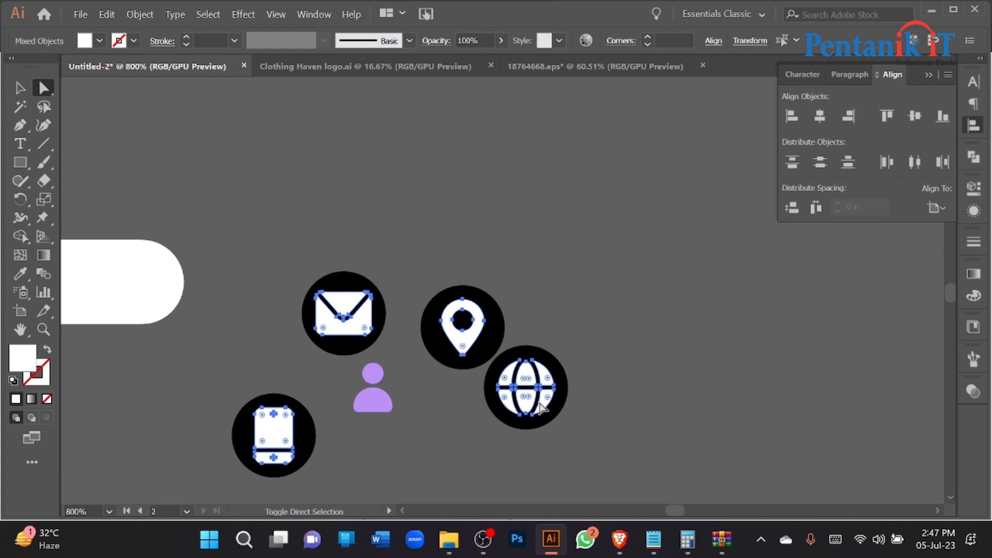
left_click(21, 275)
left_click(373, 372)
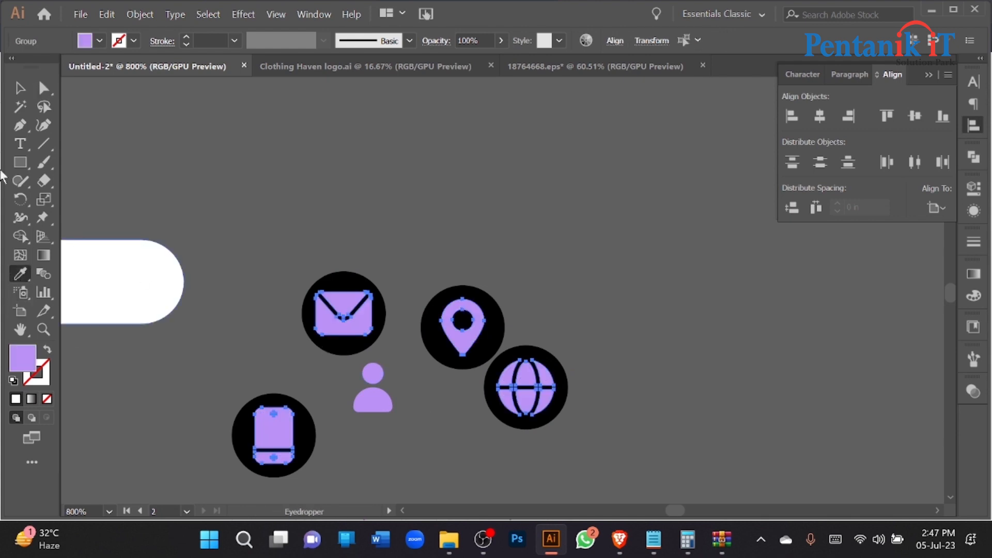
left_click(20, 89)
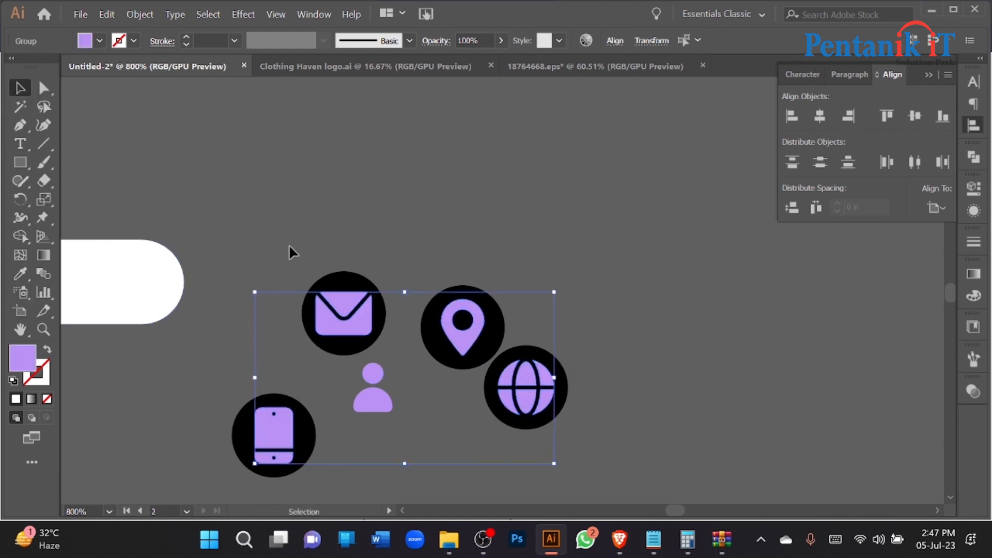
- Recolour the black circles behind the four contact icons with the pill's white using the Eyedropper
left_click(148, 277)
left_click(43, 88)
left_click(311, 428)
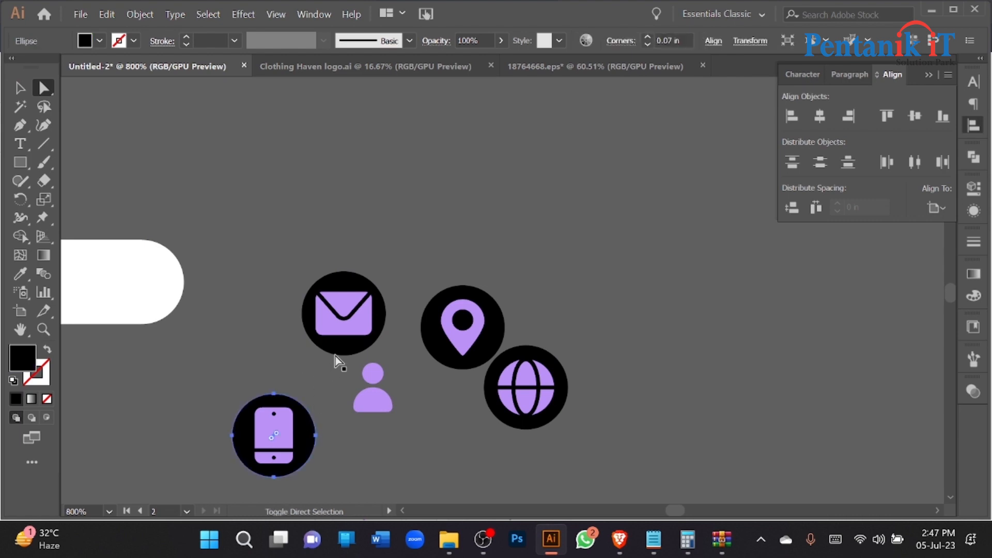
left_click(337, 352, "shift")
left_click(456, 310, "shift")
left_click(539, 356, "shift")
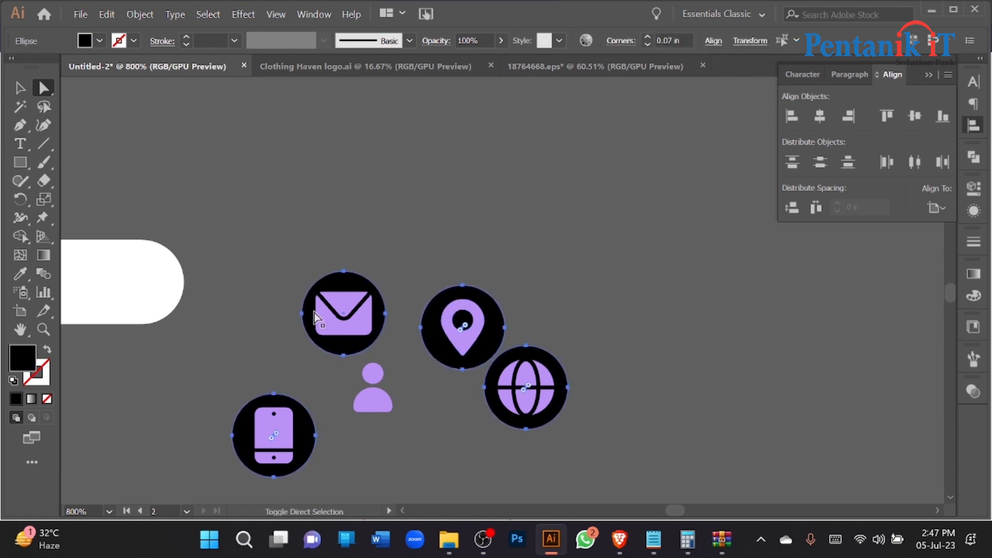
left_click(20, 274)
left_click(122, 259)
left_click(20, 89)
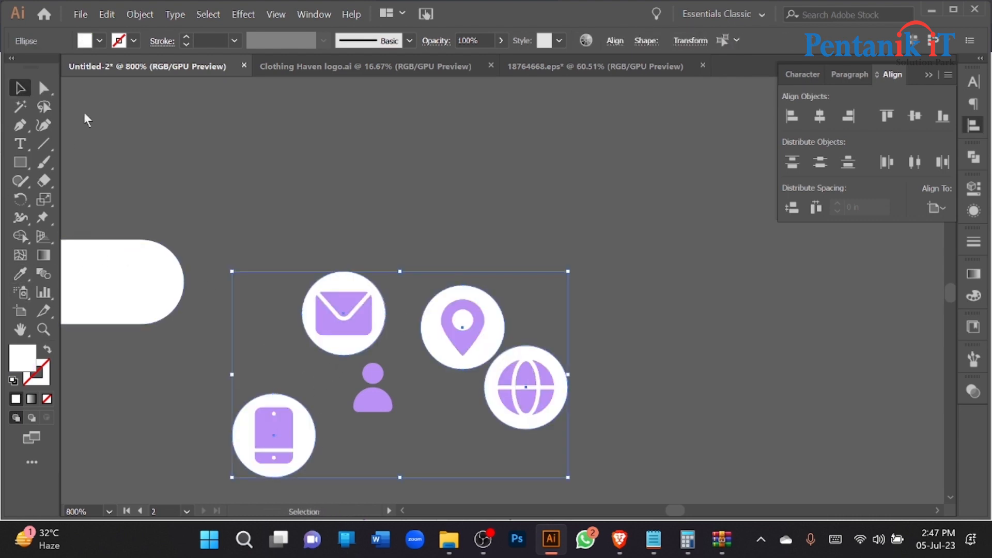
left_click(481, 264)
- Move the person figure aside and arrange the four contact icons in a centred vertical column with even spacing
scroll(482, 265, "down", 3)
left_click_drag(444, 313, 309, 328)
left_click_drag(411, 279, 518, 364)
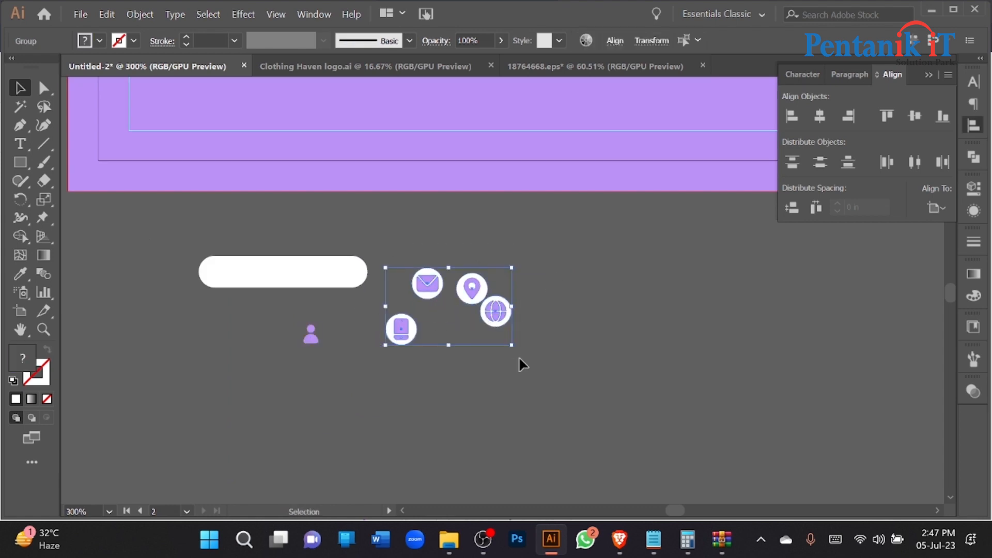
left_click(819, 117)
left_click(690, 300)
left_click_drag(532, 339, 532, 458)
left_click(524, 288, "shift")
left_click(936, 207)
left_click(897, 224)
left_click(792, 207)
- Move the icon column onto the contact card and centre it horizontally with the person figure in the upper pill
scroll(529, 336, "down", 5)
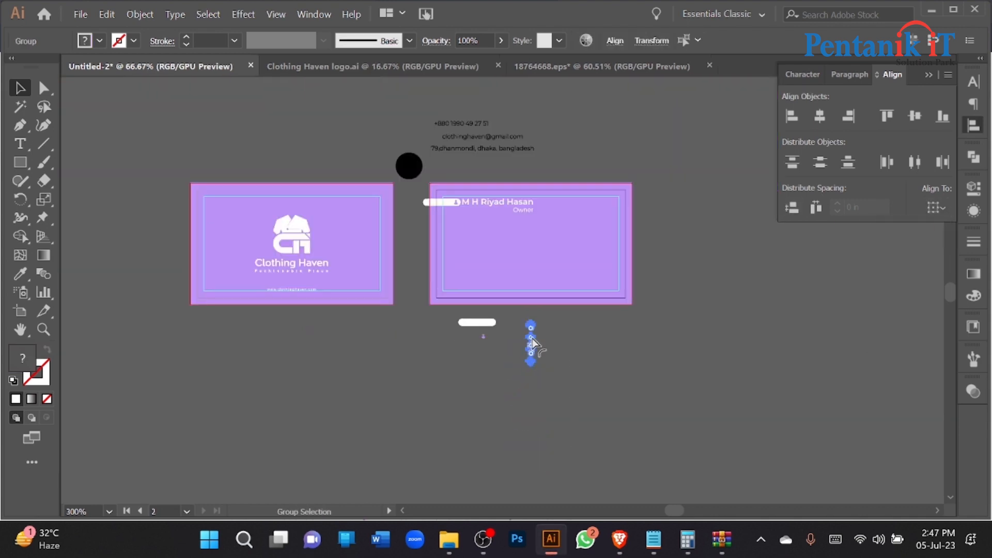
left_click_drag(530, 333, 478, 282)
scroll(479, 280, "up", 4)
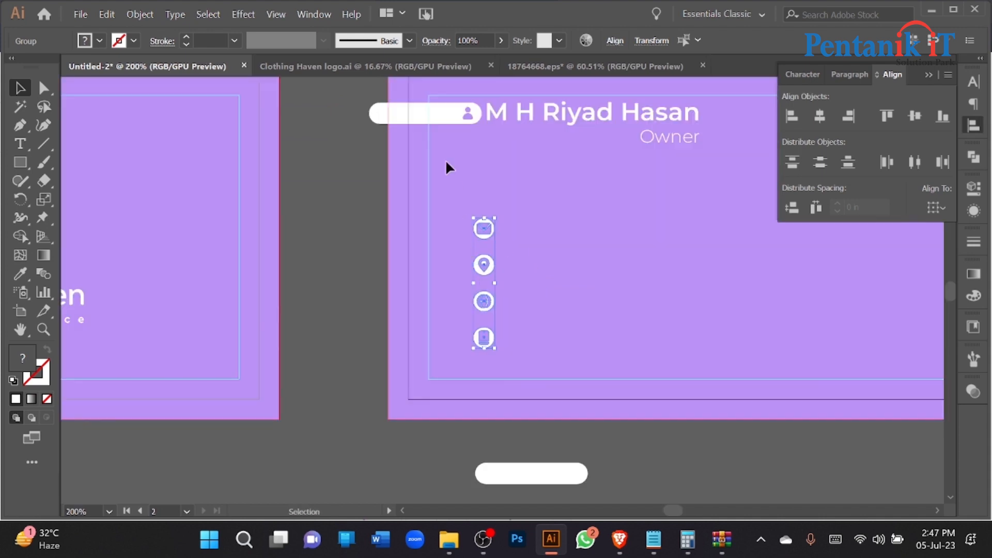
left_click(469, 115)
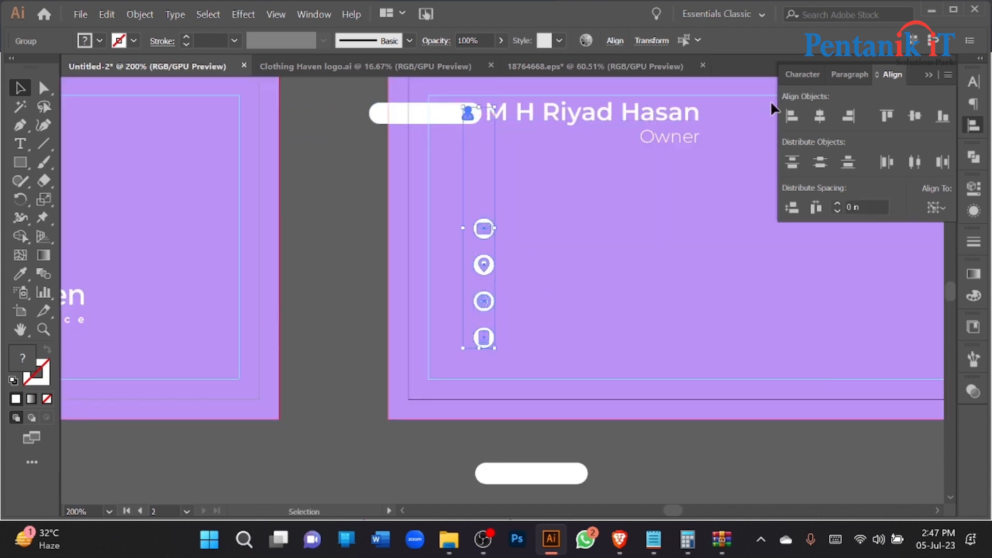
left_click(819, 116)
left_click(364, 295)
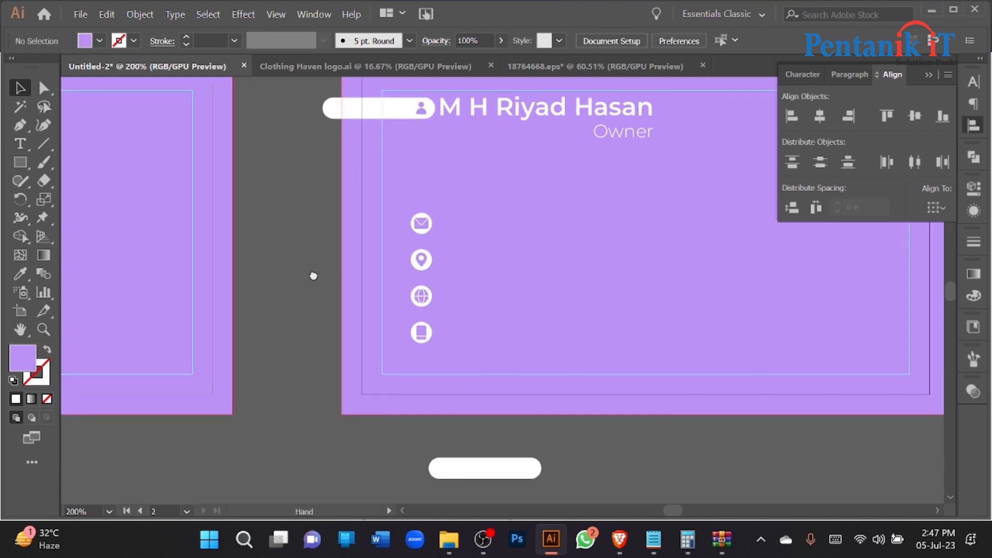
- Move the phone, e-mail and address text lines onto the contact card beside the icon column
scroll(256, 323, "down", 2)
left_click_drag(356, 143, 543, 336)
scroll(341, 377, "up", 4)
scroll(315, 383, "up", 1)
left_click_drag(320, 176, 333, 394)
key("ctrl+z")
left_click_drag(309, 253, 324, 380)
key("ctrl+z")
- Reorder the icon column by moving the phone to the second slot, the mail icon onto the globe and the location pin to the lowest slot
left_click_drag(319, 384, 312, 243)
key("ctrl+x")
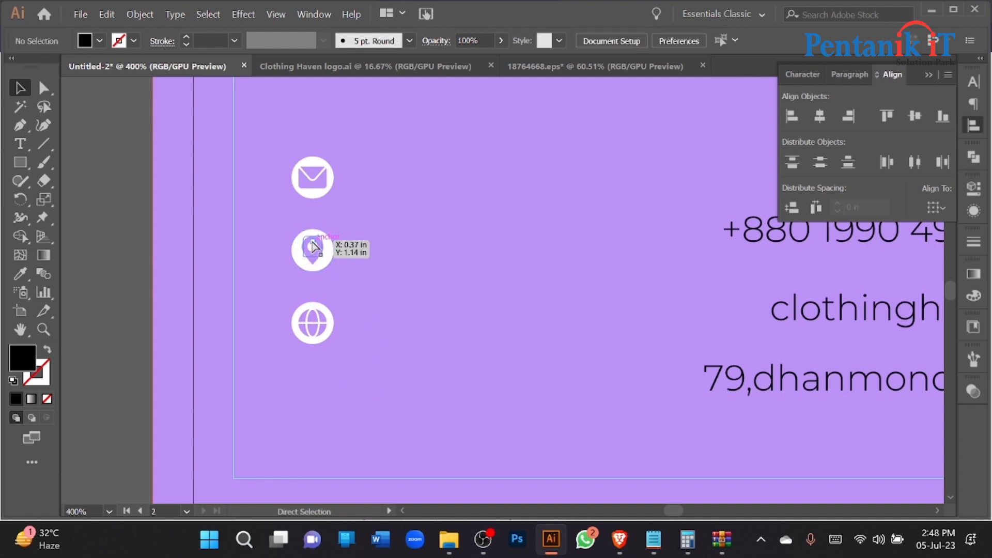
left_click(311, 244)
key("Delete")
left_click_drag(310, 187, 320, 322)
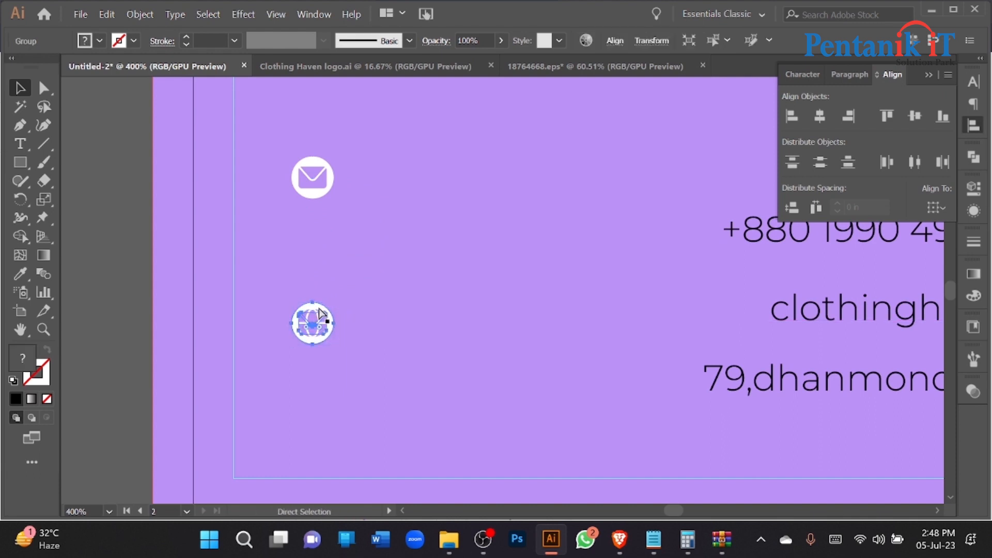
key("ctrl+x")
left_click(317, 194)
key("ctrl+x")
key("ctrl+alt+3")
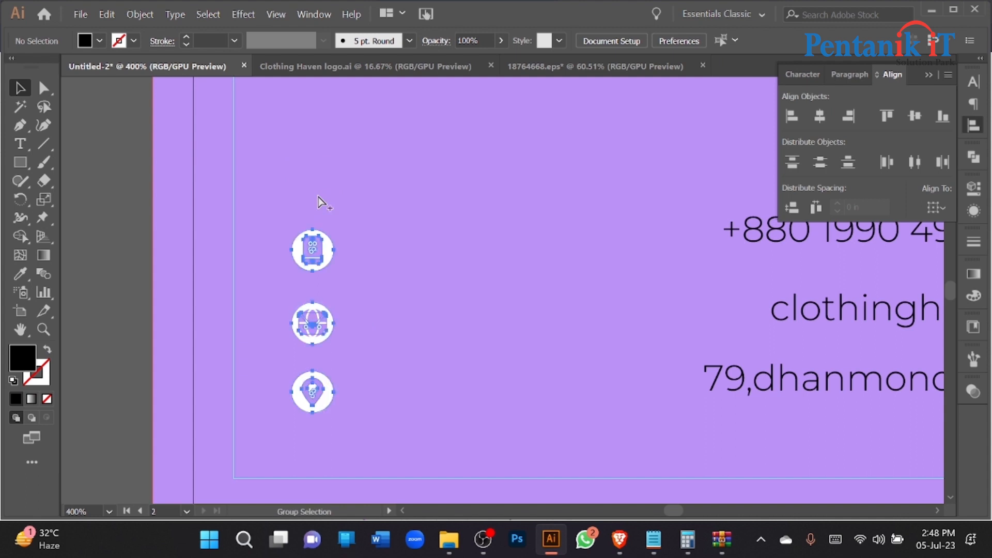
left_click(137, 315)
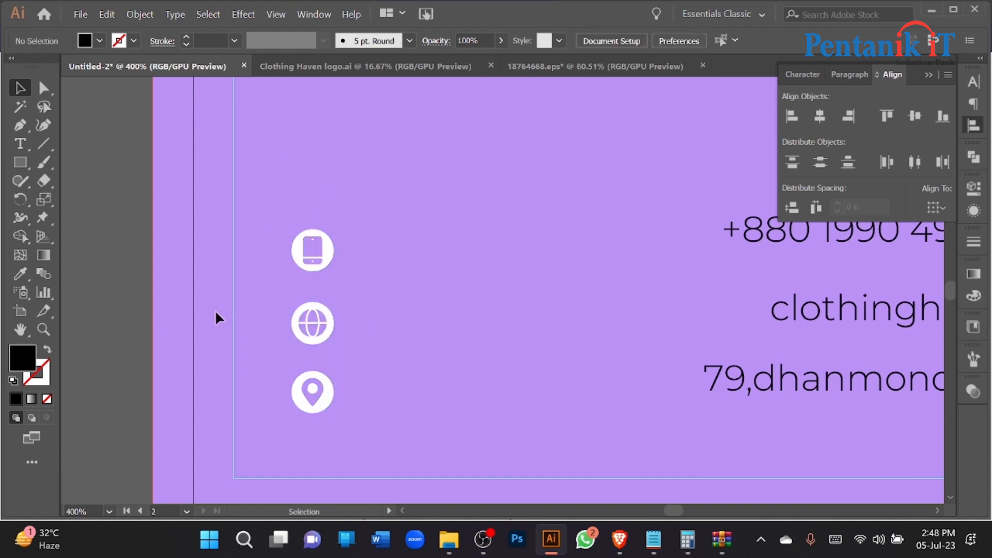
- Delete the globe icon that covers the mail icon in the middle of the icon column
left_click(322, 254)
left_click(313, 321, "shift")
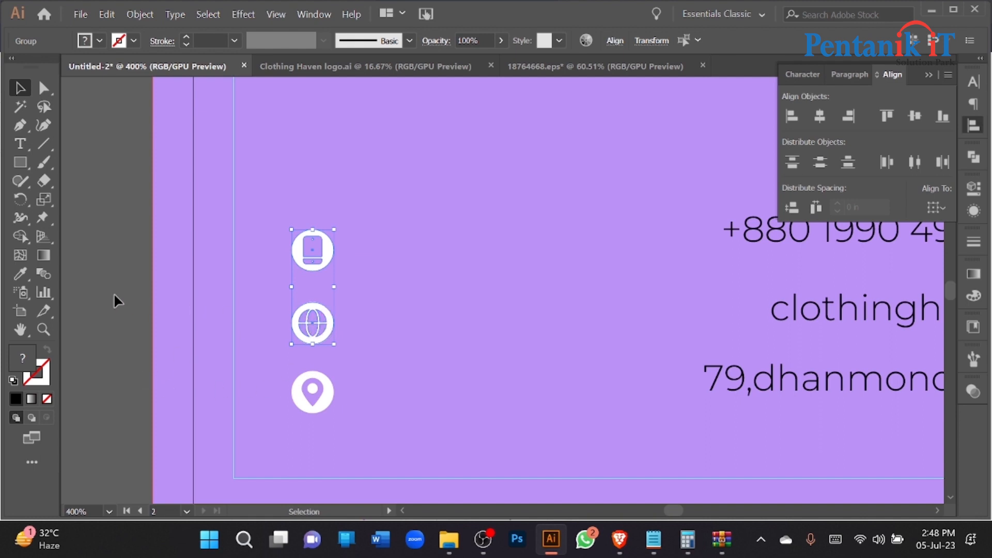
left_click(116, 293)
left_click(302, 314)
key("Delete")
left_click(302, 312)
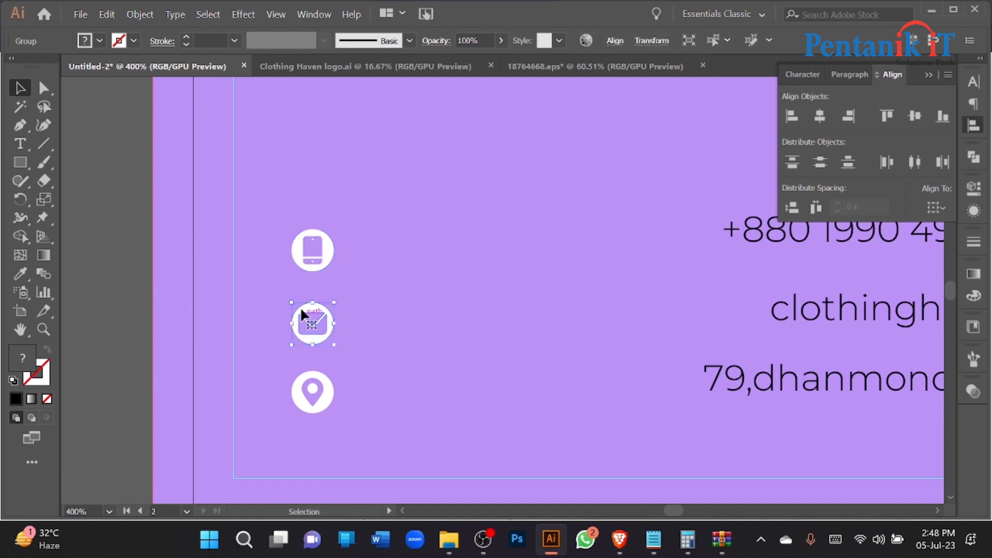
- Move the phone and mail icons up the column and show the hidden globe icon beneath them
left_click(314, 259, "shift")
left_click_drag(314, 258, 316, 179)
left_click(129, 285)
key("ctrl+alt+3")
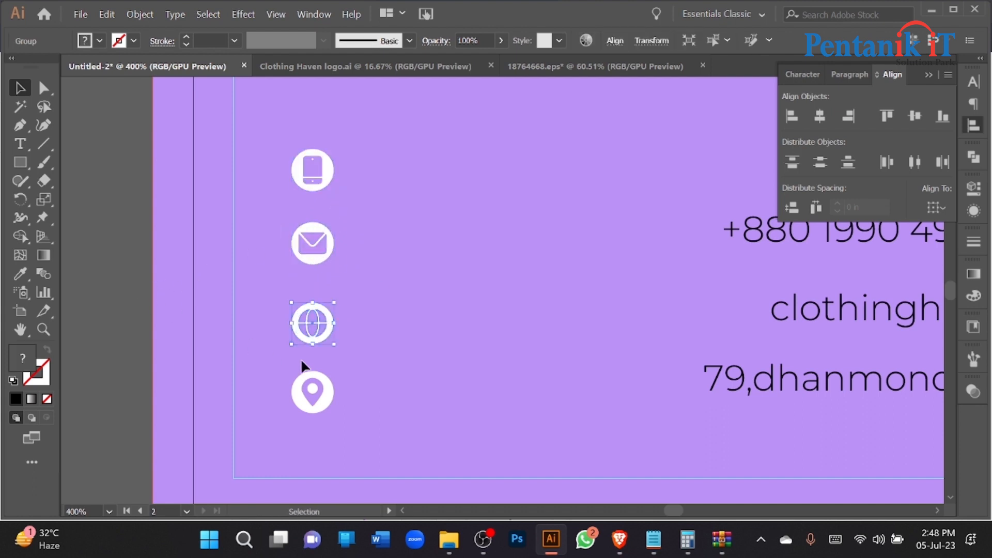
left_click(272, 365)
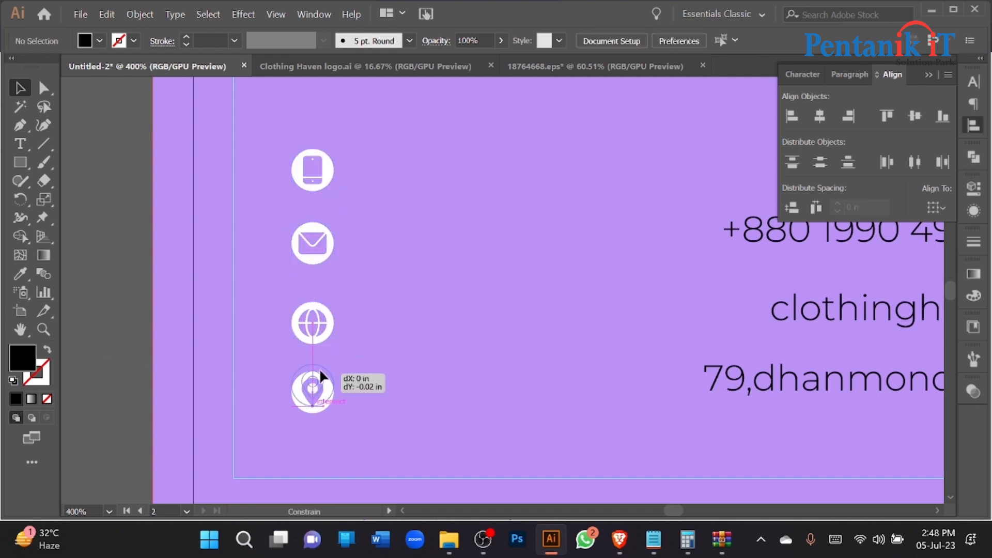
- Move the location pin closer to the globe, distribute the four icons with equal vertical spacing and shift the column up
left_click_drag(321, 381, 316, 281)
left_click(313, 170, "shift")
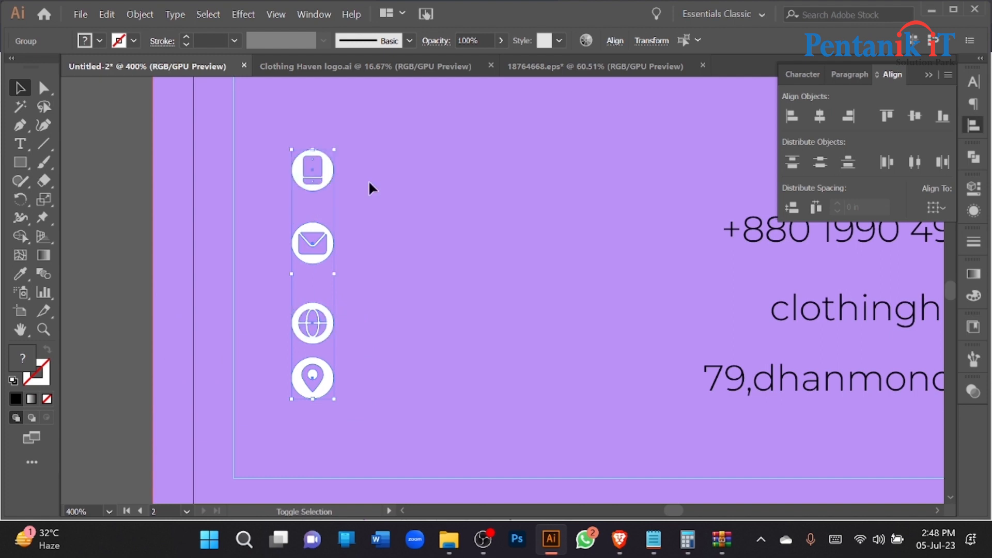
left_click(792, 207)
scroll(333, 257, "down", 2, "alt")
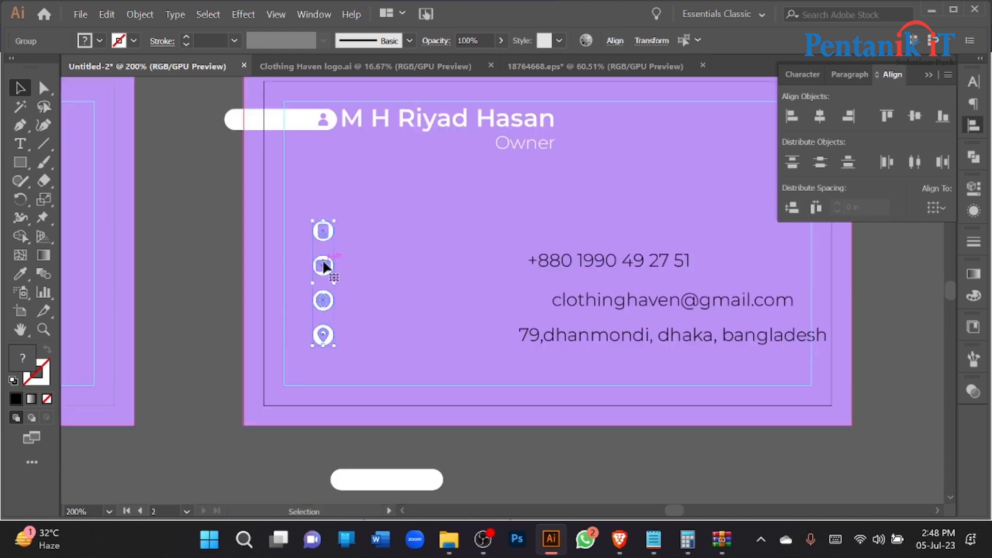
left_click(164, 252)
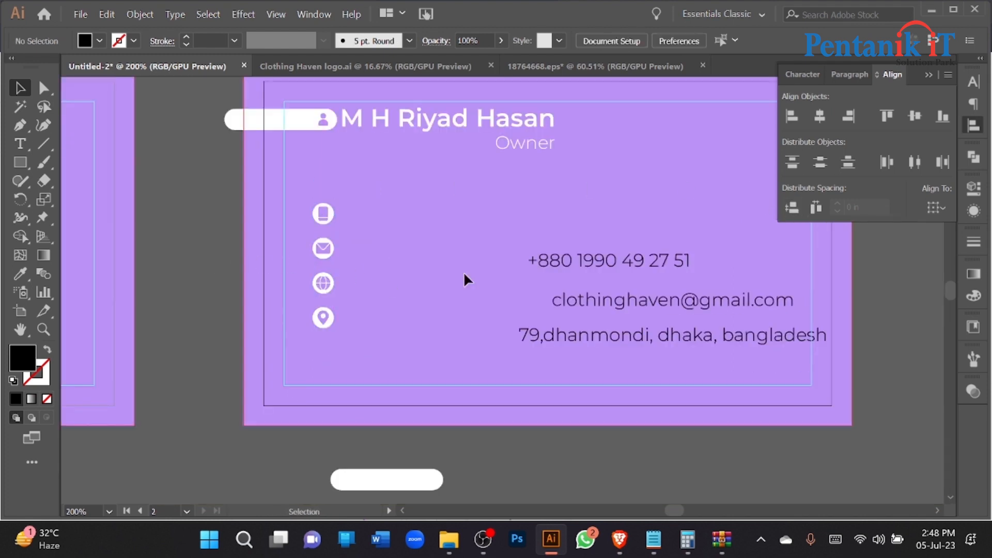
- Move the phone, e-mail and address lines together to sit just beside the icon column
left_click(579, 262)
left_click(591, 300, "shift")
left_click(587, 336, "shift")
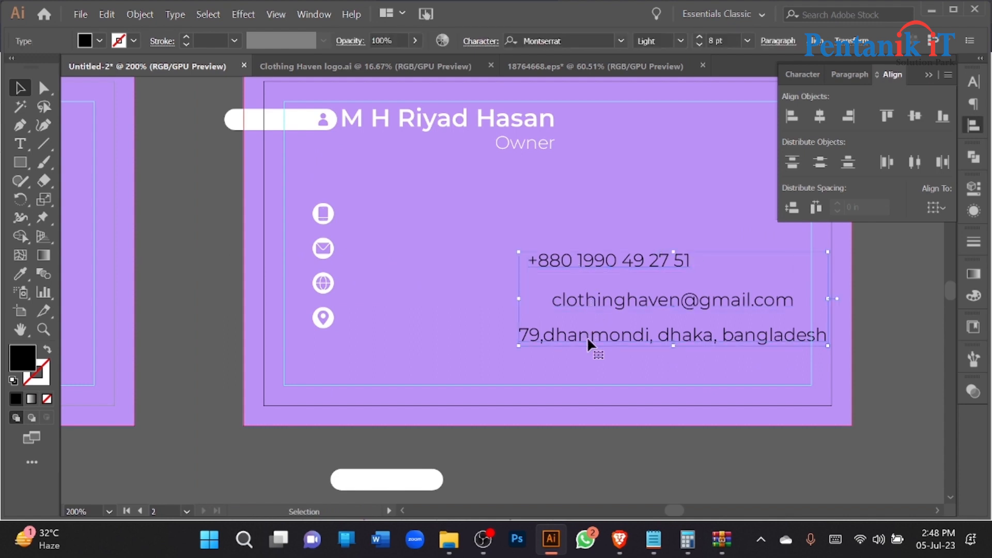
left_click_drag(627, 333, 457, 288)
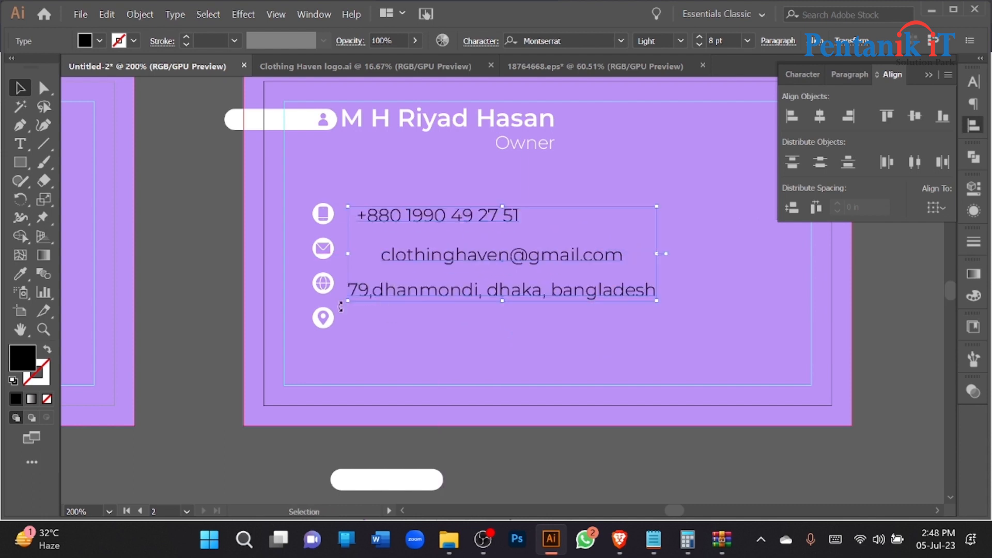
left_click(184, 299)
scroll(450, 202, "up", 2)
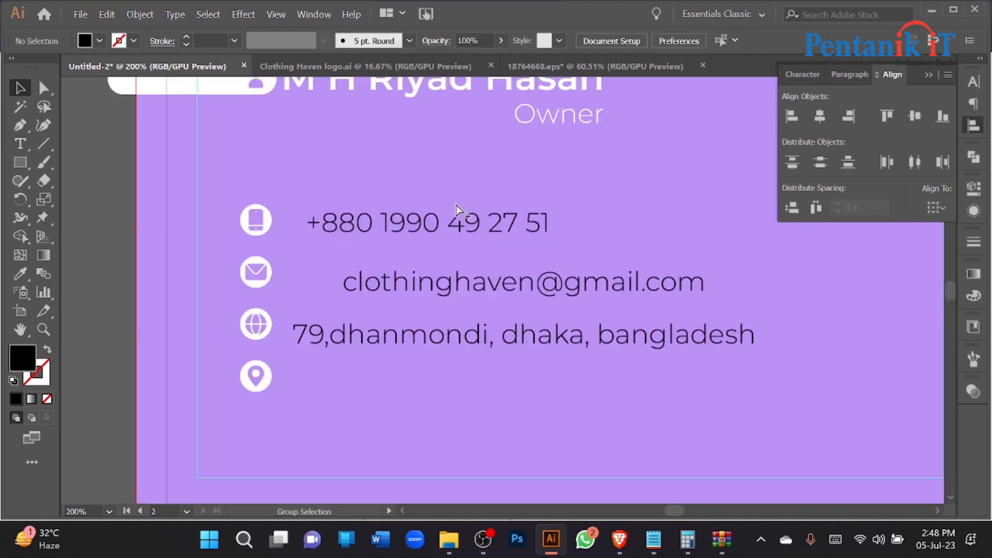
- Bring the phone number closer to the phone icon and centre it vertically on that icon
left_click_drag(380, 227, 359, 224)
left_click(198, 221, "shift")
double_click(198, 224)
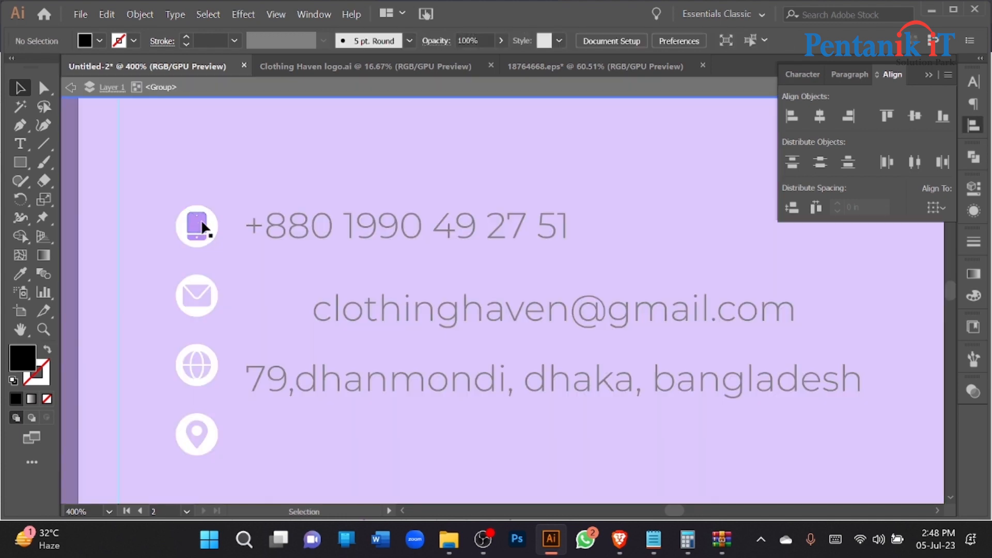
double_click(255, 170)
left_click(199, 231)
left_click(320, 225, "shift")
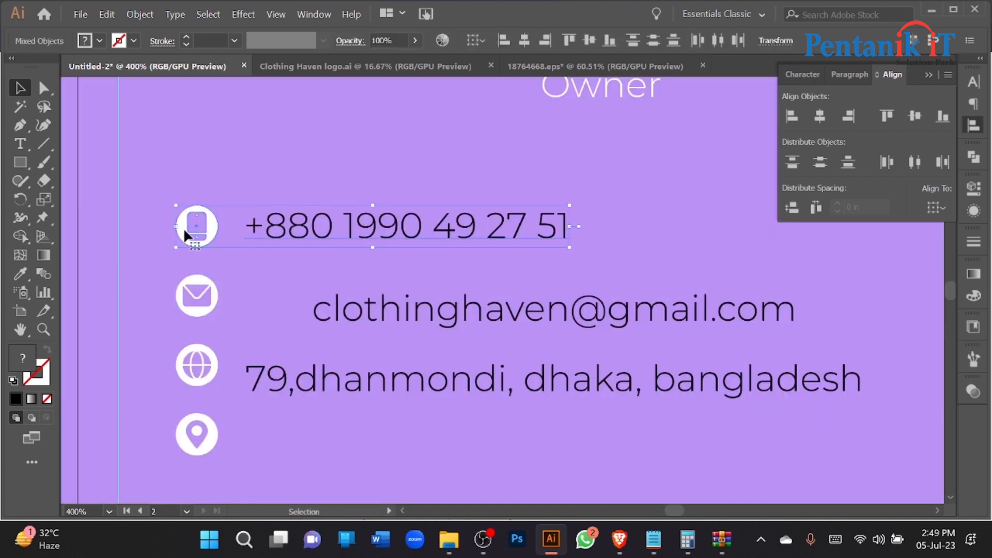
left_click(186, 230)
left_click(915, 116)
left_click(357, 197)
- Recolour the phone, e-mail and address lines white by sampling the phone icon's circle with the Eyedropper
left_click(336, 238)
left_click(375, 319, "shift")
left_click(364, 388, "shift")
left_click(20, 274)
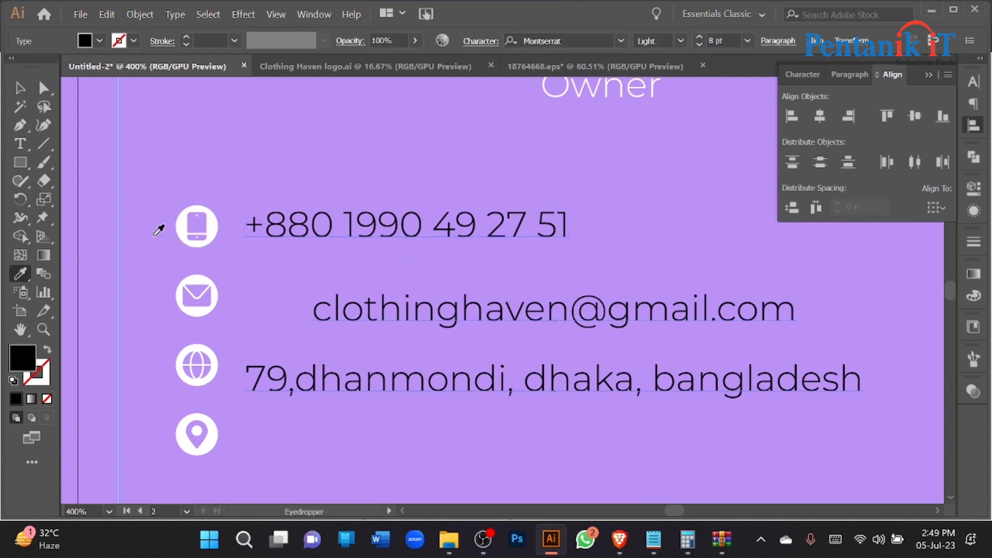
left_click(210, 217)
left_click(20, 88)
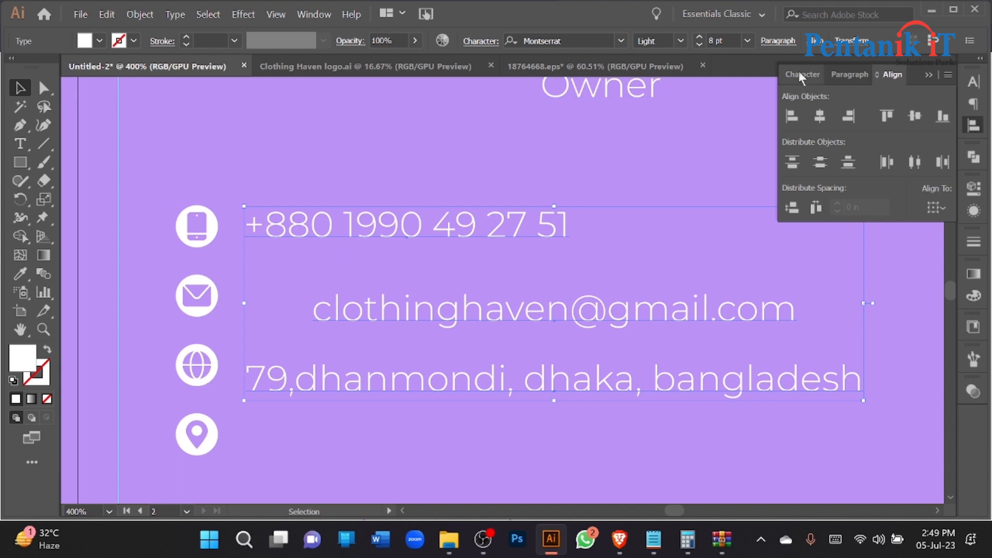
- Set the font style of the three contact lines to Montserrat Regular
left_click(803, 74)
left_click(945, 118)
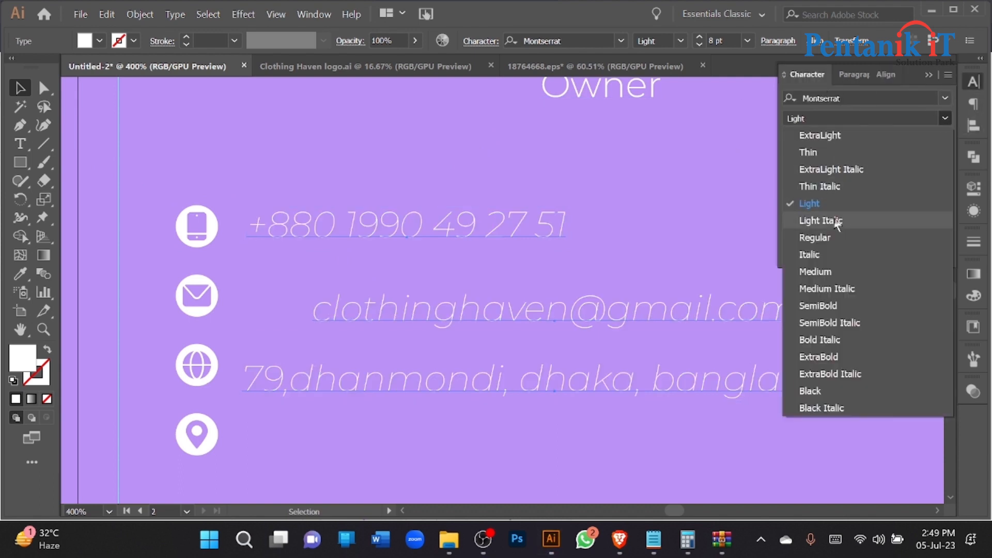
left_click(818, 238)
left_click(305, 154)
- Centre the e-mail line vertically on the mail icon, using the icon as the key object
left_click(195, 290)
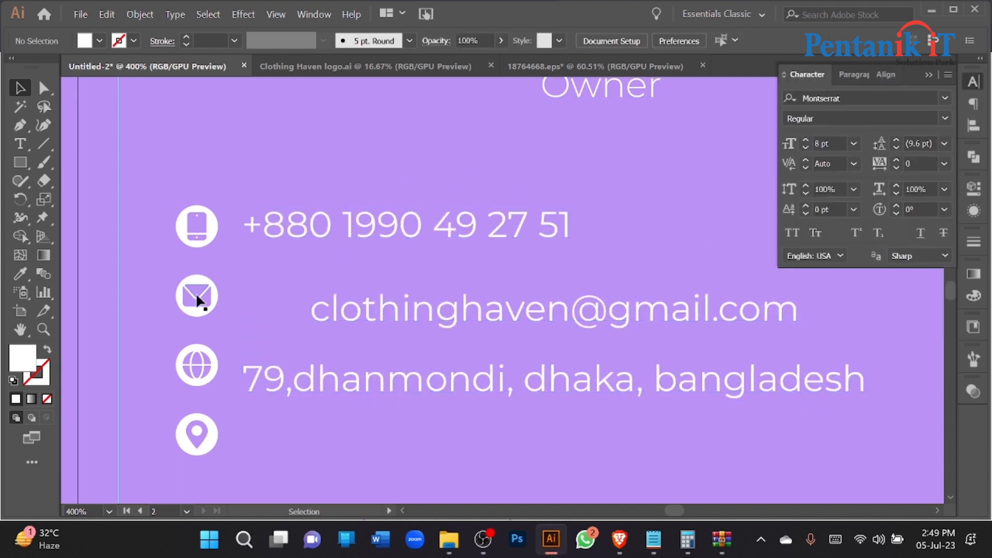
left_click(335, 312, "shift")
left_click(205, 288)
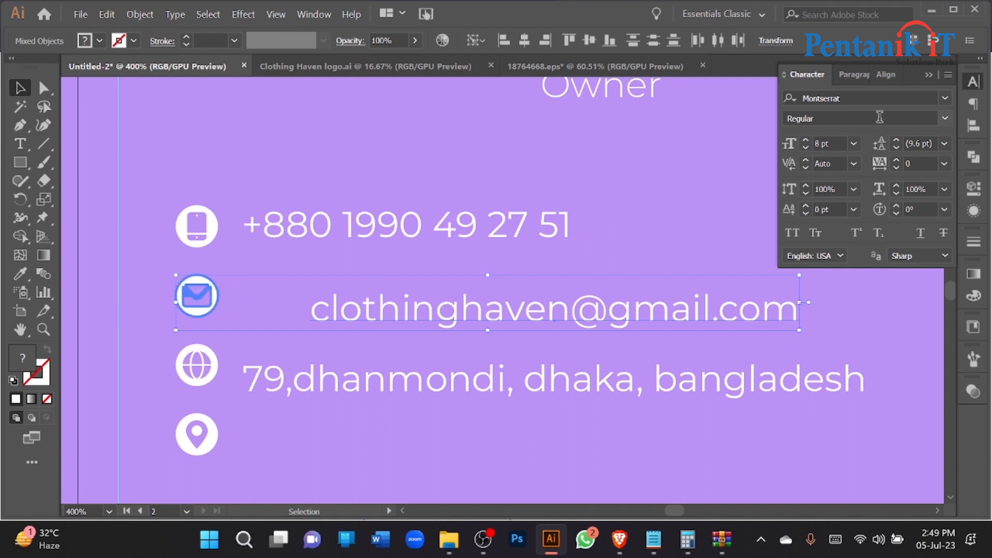
left_click(886, 74)
left_click(913, 118)
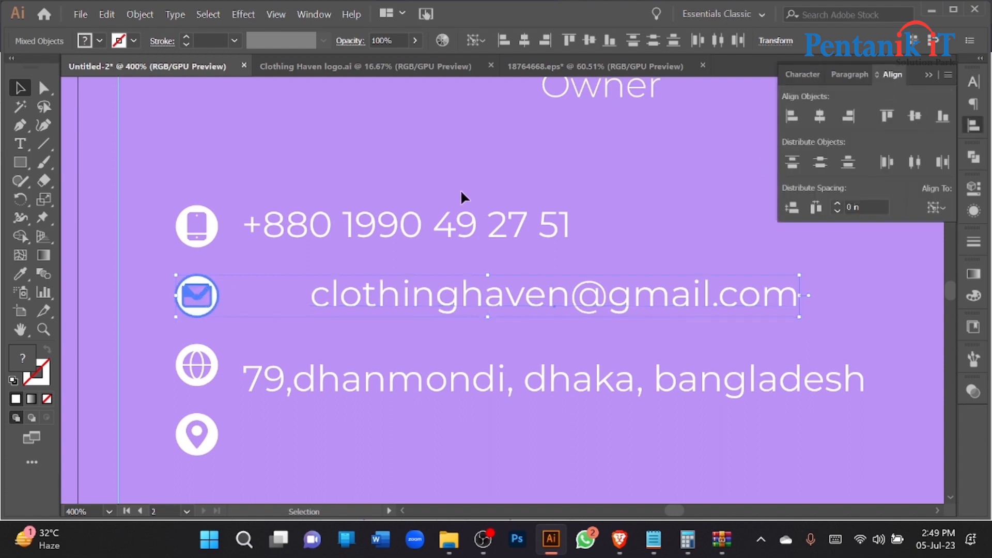
- Align the left edges of the phone, e-mail and address lines
left_click(315, 227)
left_click(320, 297, "shift")
left_click(312, 349, "shift")
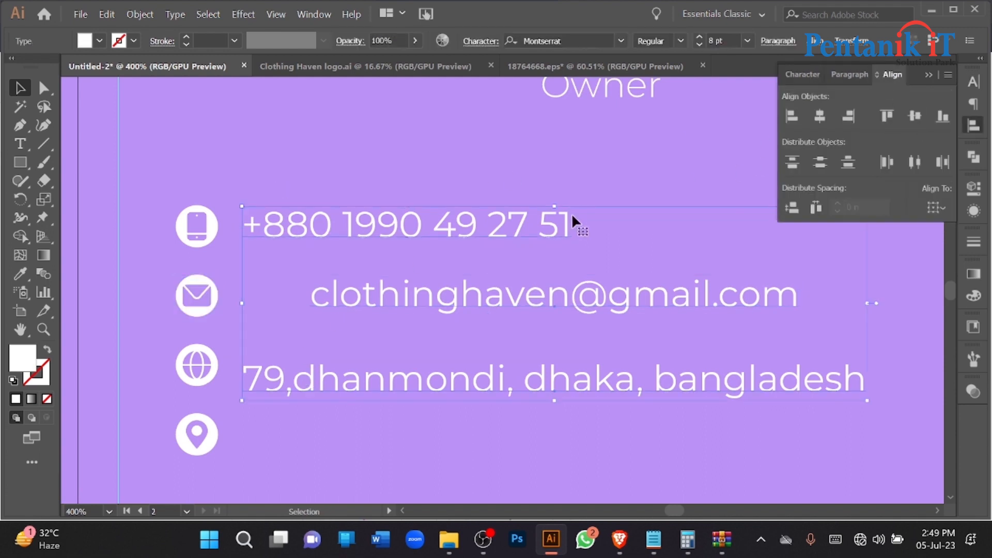
left_click(795, 119)
left_click(465, 160)
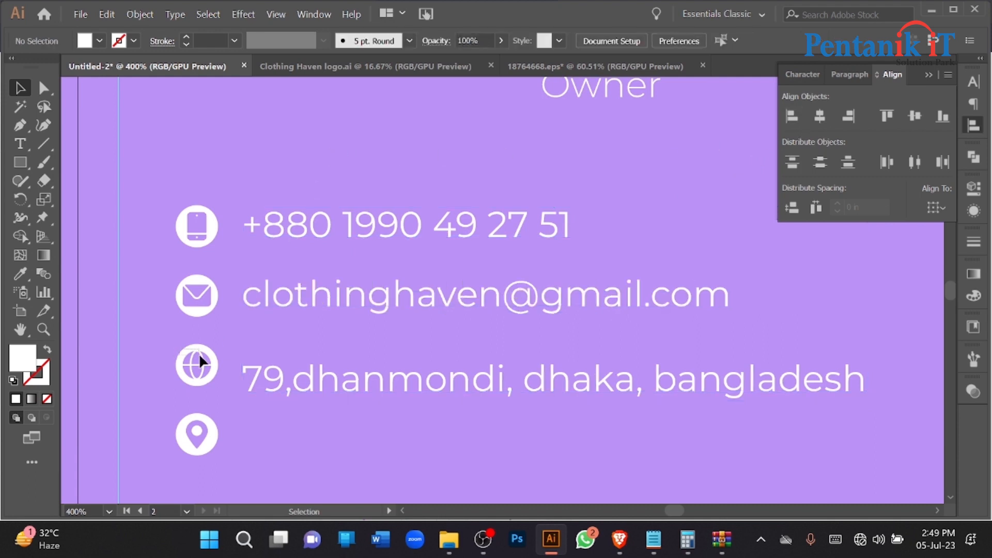
- Centre the address line vertically on the location pin, using the pin as the key object
left_click(189, 351)
scroll(187, 349, "down", 3)
left_click(192, 345)
left_click(272, 293, "shift")
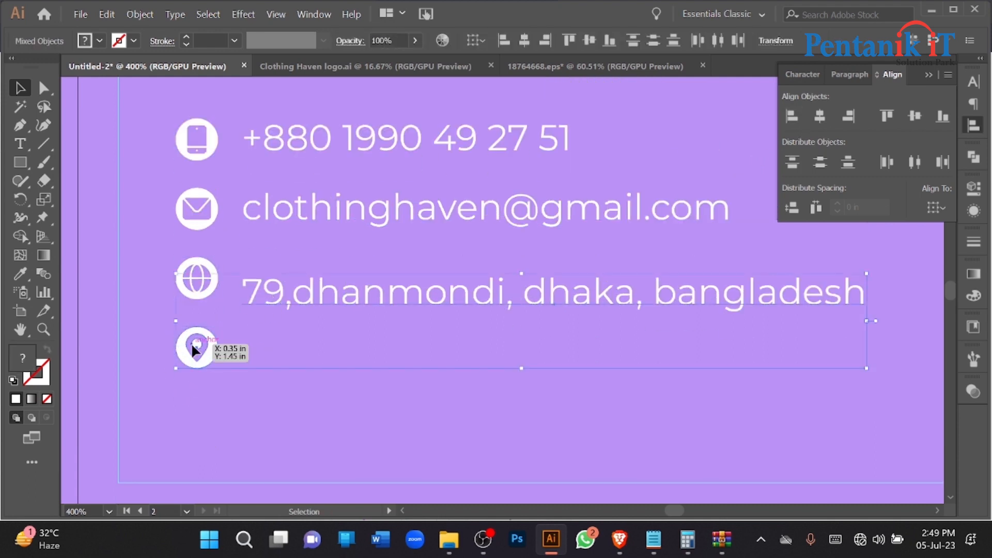
left_click(192, 346)
left_click(914, 116)
scroll(431, 298, "down", 1)
left_click(416, 371)
- Copy the website line from the logo card to beside the globe icon and match its text style to the e-mail line
scroll(417, 371, "down", 2)
left_click_drag(286, 336, 410, 263)
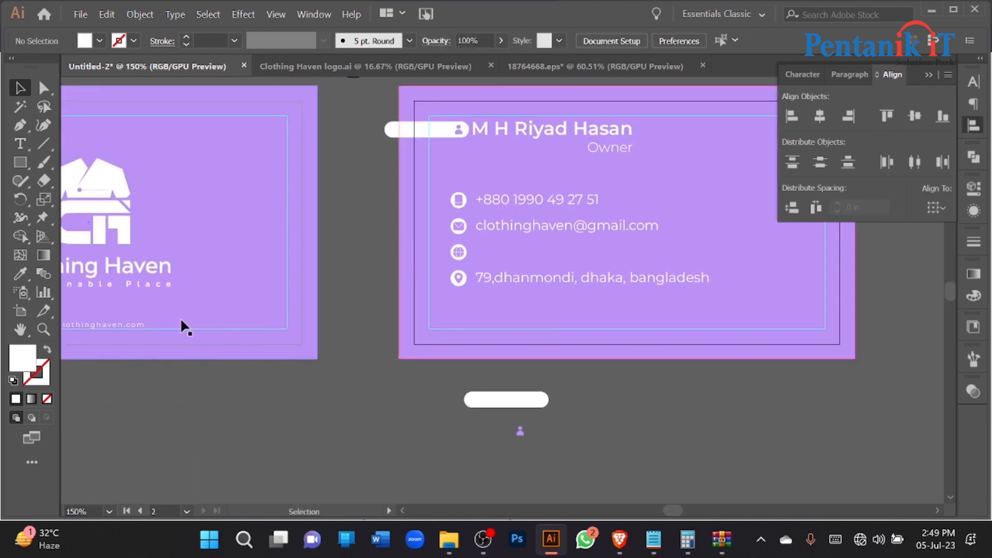
left_click_drag(139, 324, 589, 256)
scroll(589, 257, "up", 2)
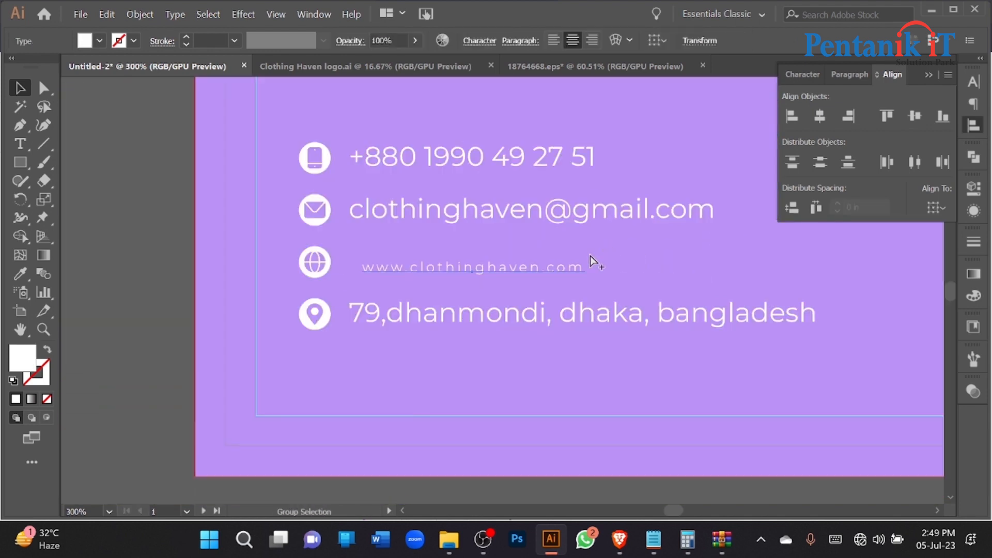
key("i")
left_click(423, 206)
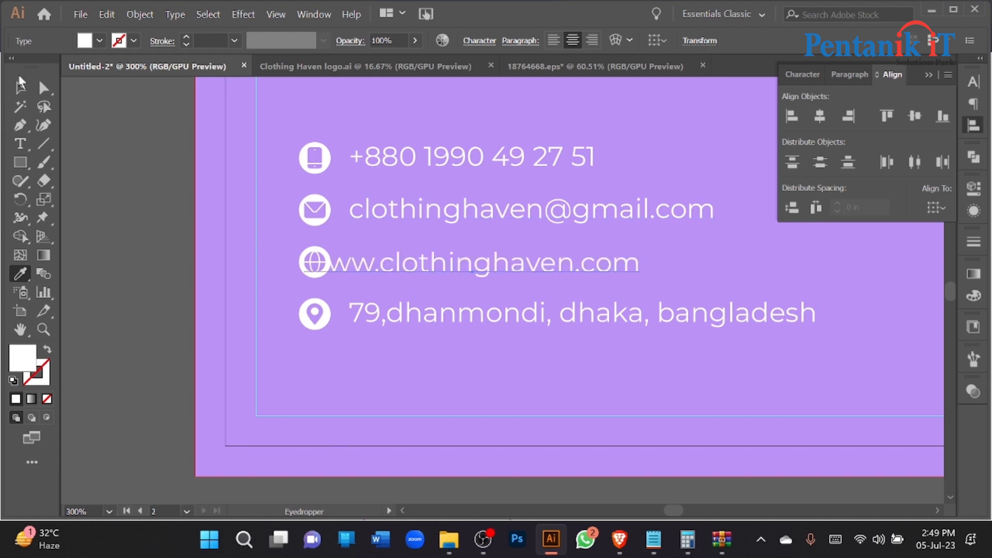
- Align the website line's left edge to the e-mail line, using the e-mail line as the key object
key("v")
left_click(380, 203, "shift")
left_click(414, 209)
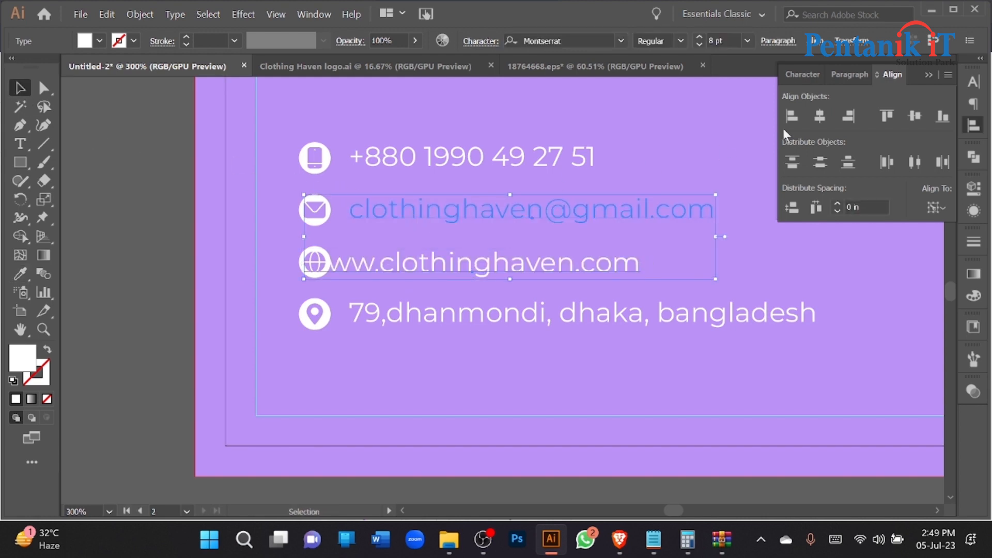
left_click(792, 116)
left_click(155, 353)
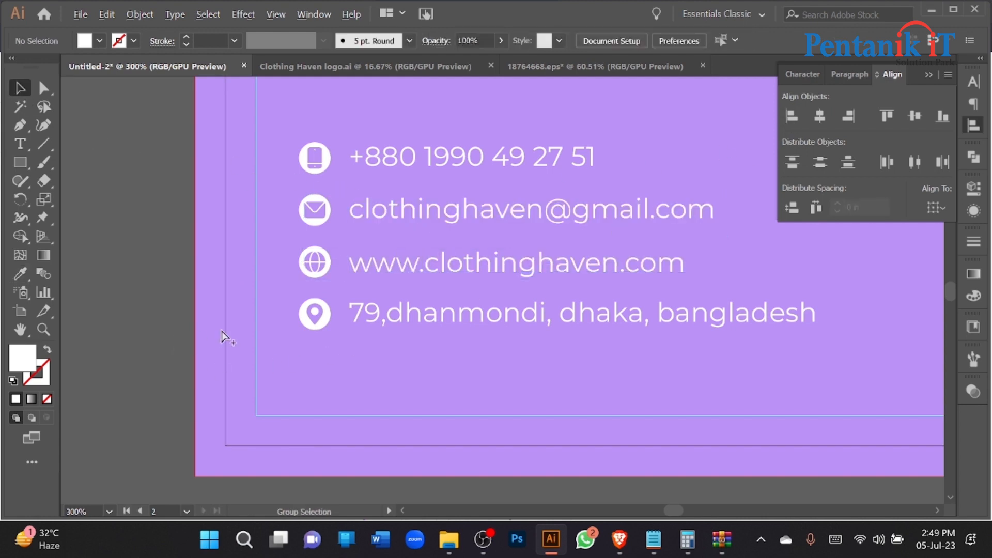
- Shift the contact rows together with the name, title and pill left so the icons start at the inner margin guide
scroll(222, 336, "down", 2)
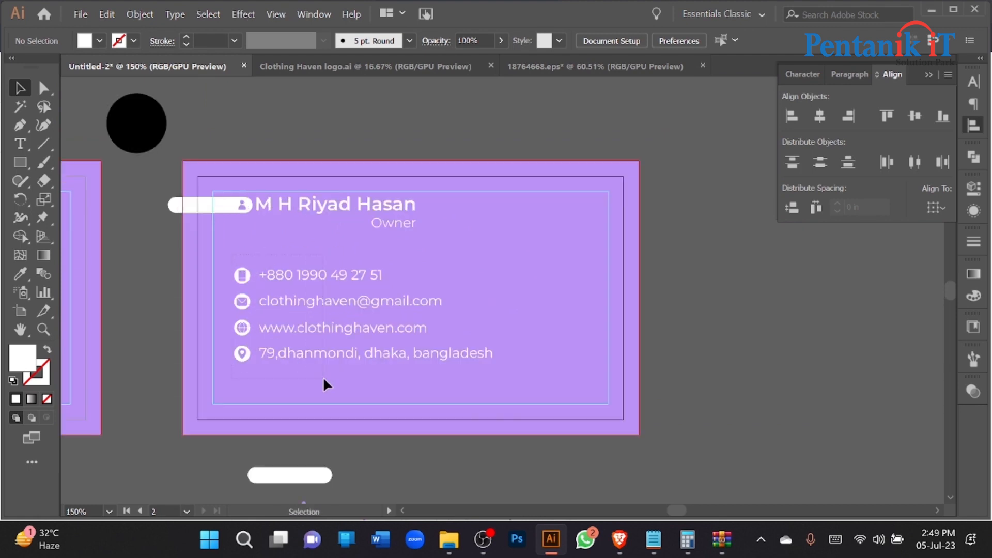
left_click_drag(323, 382, 385, 305)
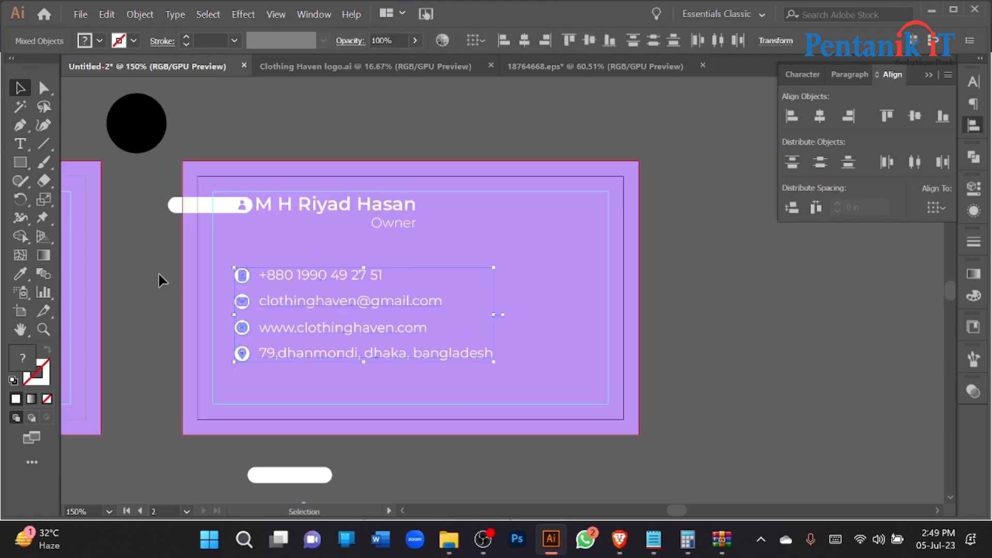
scroll(177, 299, "left", 1)
scroll(243, 233, "up", 1)
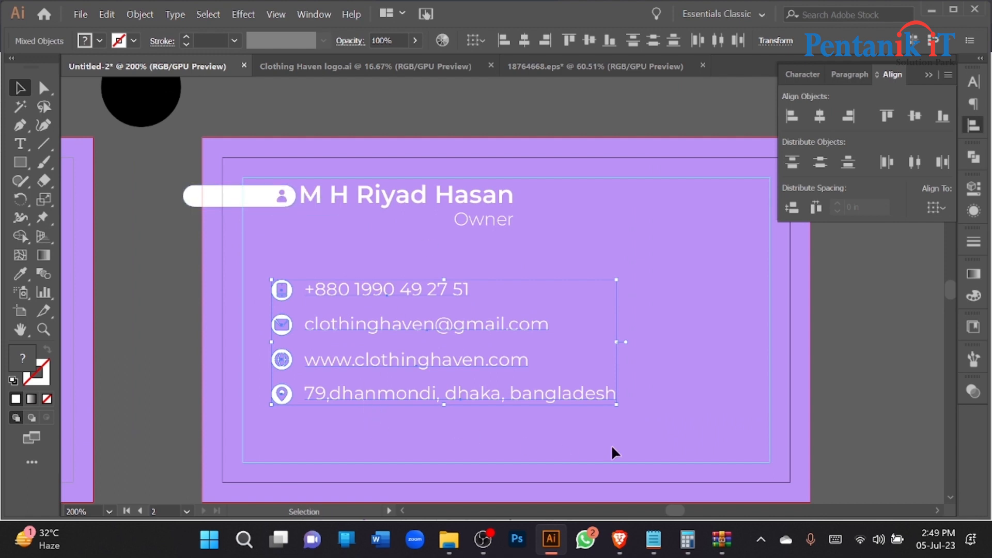
left_click(271, 195, "shift")
left_click_drag(355, 190, 322, 192)
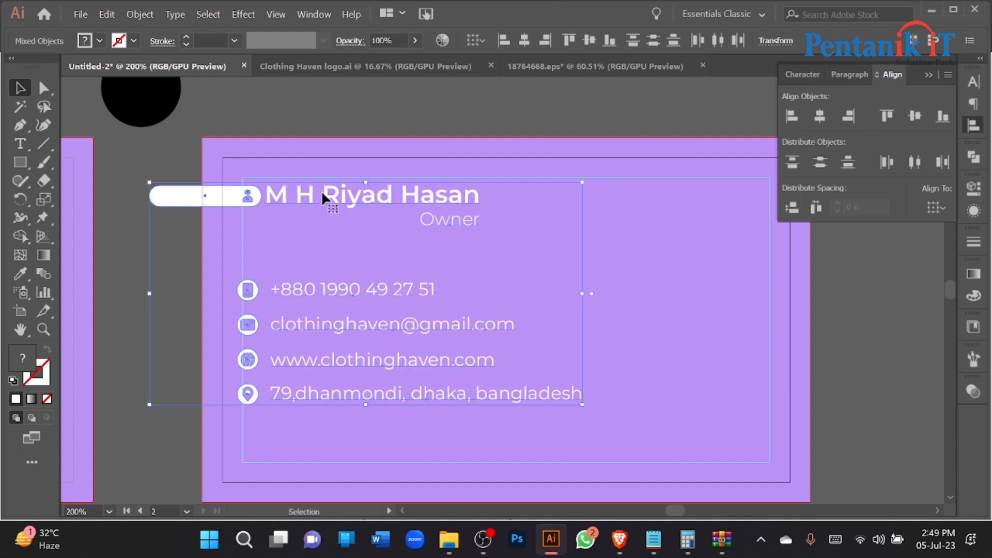
key("Right")
key("Right")
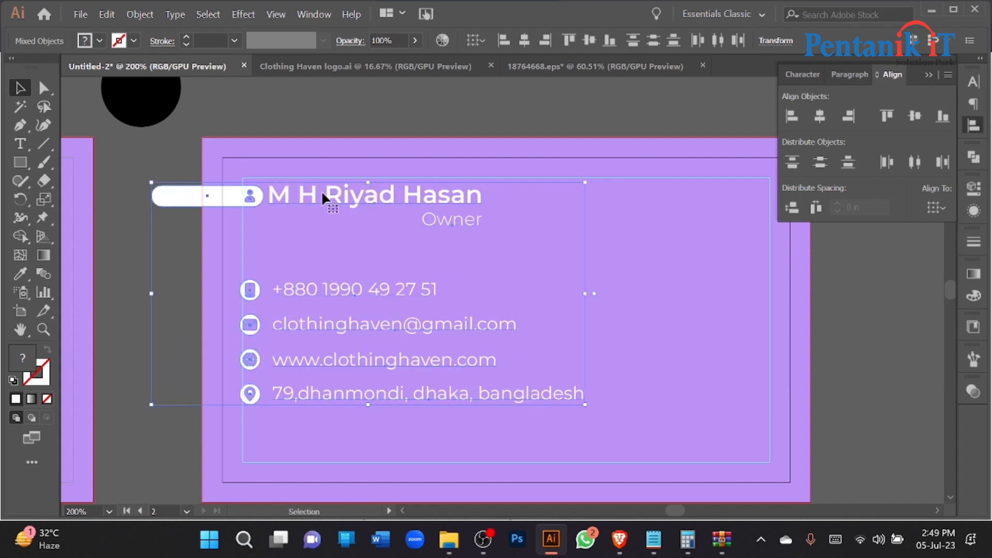
left_click(402, 96)
- Set the font size of the four contact lines to 7 pt
left_click(464, 389)
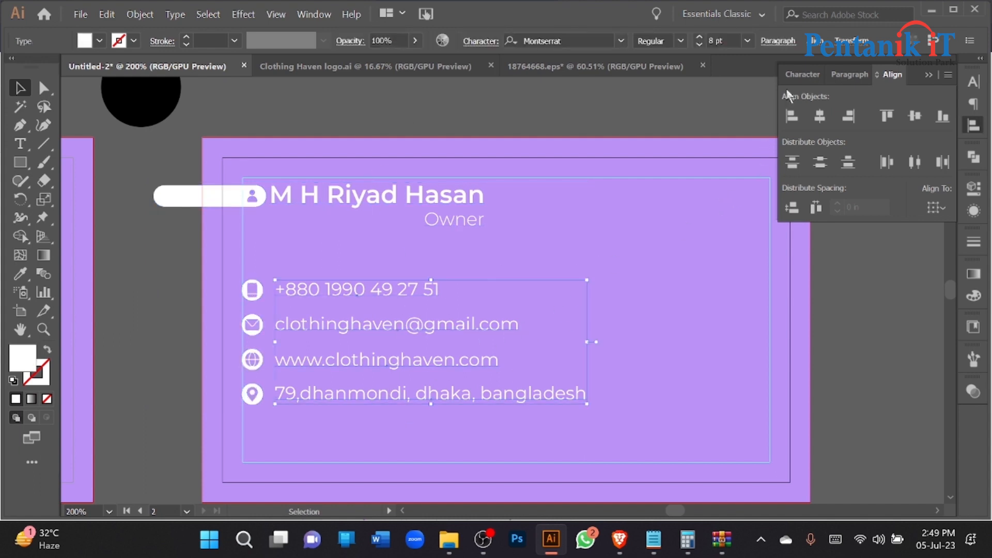
left_click(802, 75)
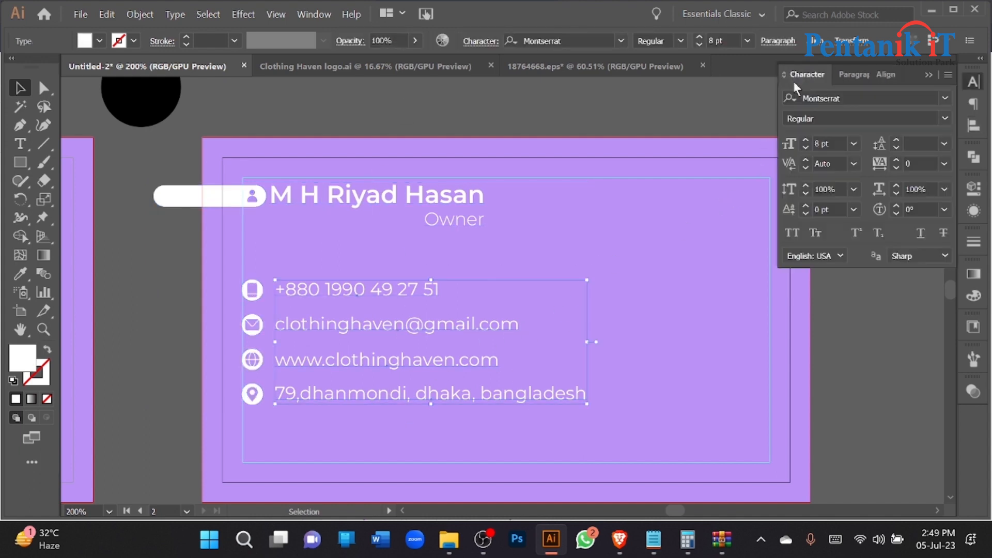
left_click(821, 141)
type("7")
key("Return")
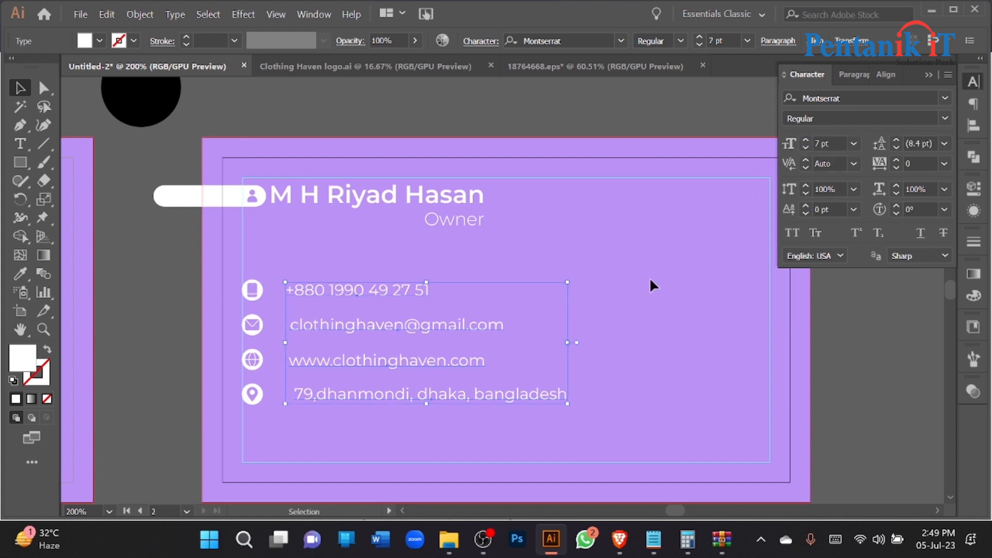
- Nudge the four contact lines left so they sit close to their icons
key("Left")
key("Left")
key("Left")
key("Left")
key("Left")
key("Left")
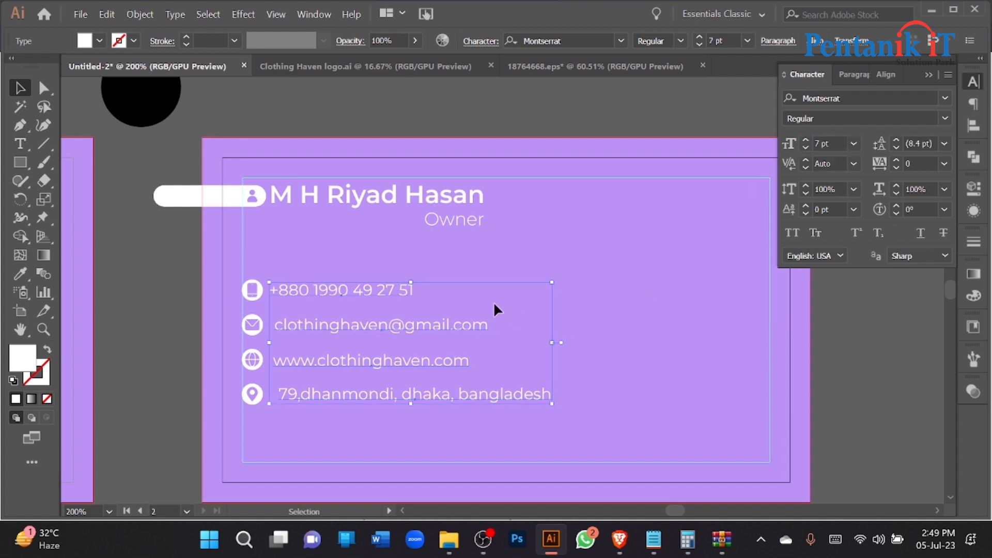
key("Up")
key("Down")
key("Left")
key("Right")
left_click(646, 350)
- Copy the Clothing Haven logo from the front card to the right half of the contact card and scale it down
scroll(469, 282, "down", 2)
left_click_drag(553, 291, 624, 238)
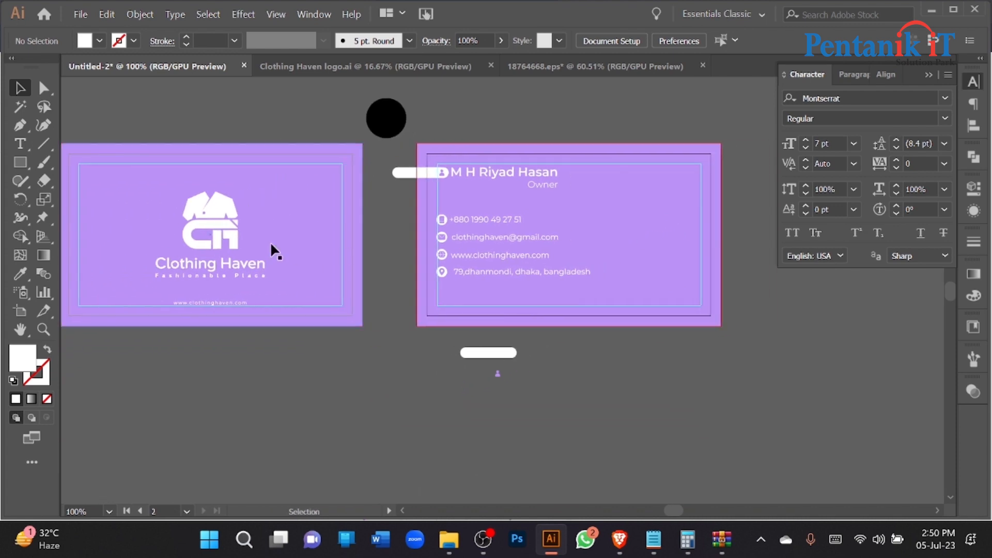
left_click_drag(220, 231, 648, 231)
left_click_drag(639, 279, 639, 265)
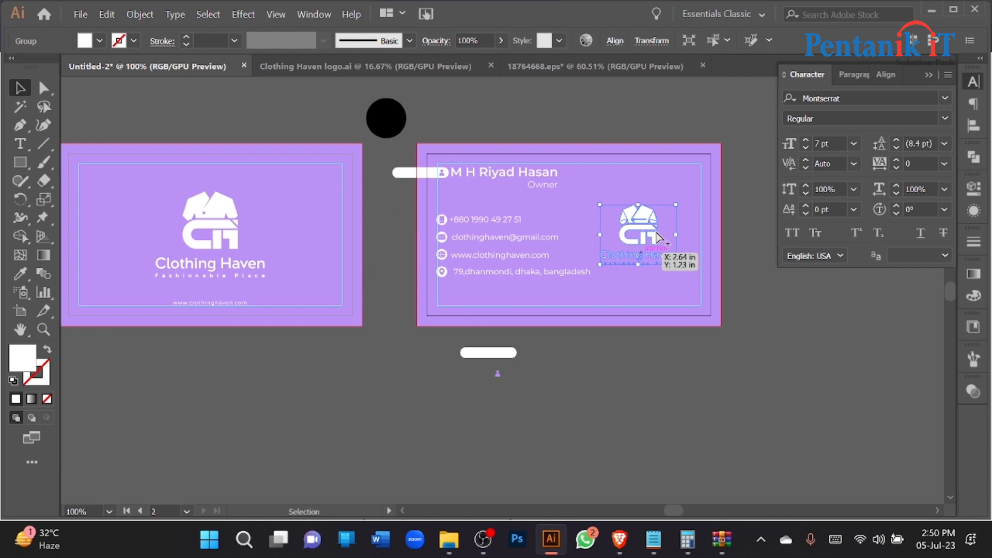
- Position the Clothing Haven logo against the card's right inner margin guide and set object alignment relative to the artboard
scroll(685, 210, "up", 2)
left_click_drag(695, 231, 655, 232)
left_click_drag(535, 263, 594, 244)
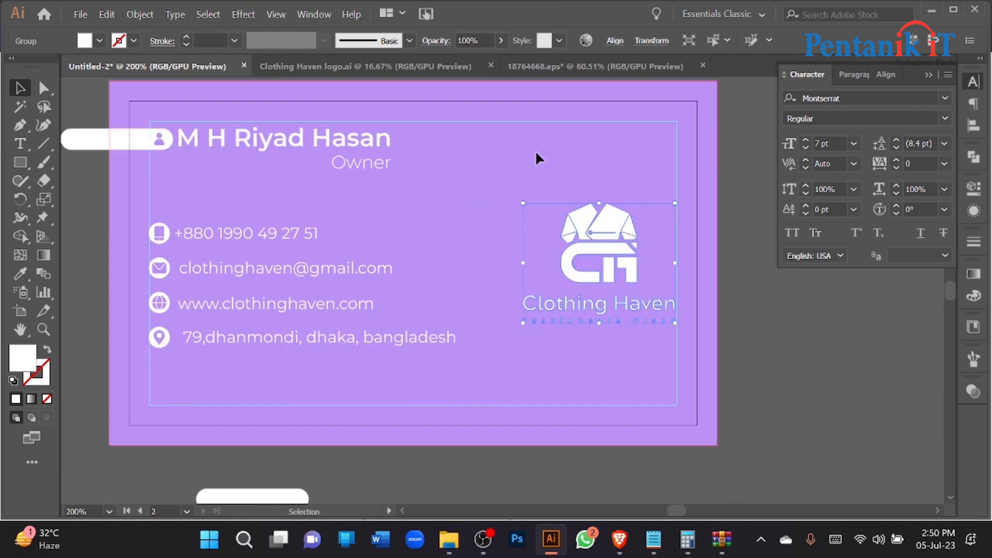
left_click(535, 150)
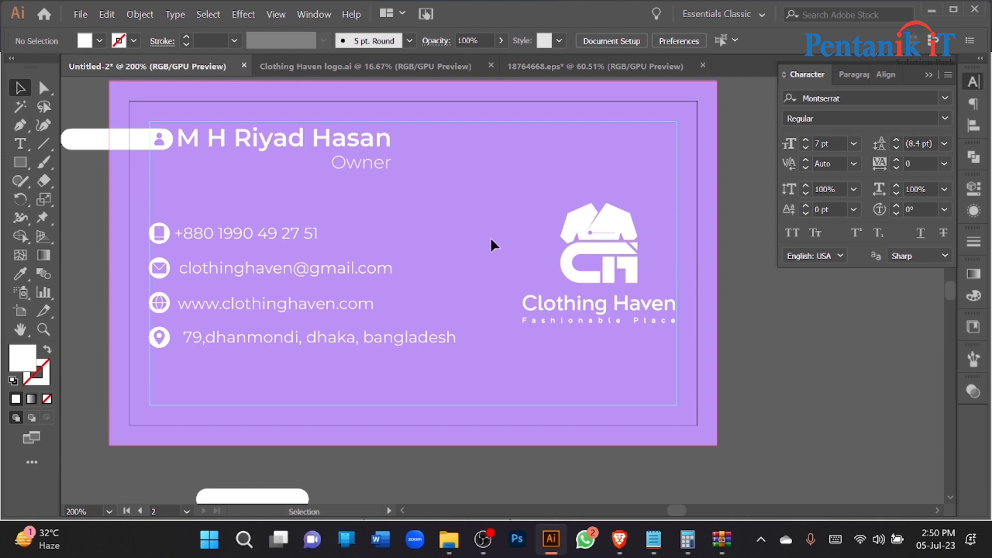
left_click(618, 243)
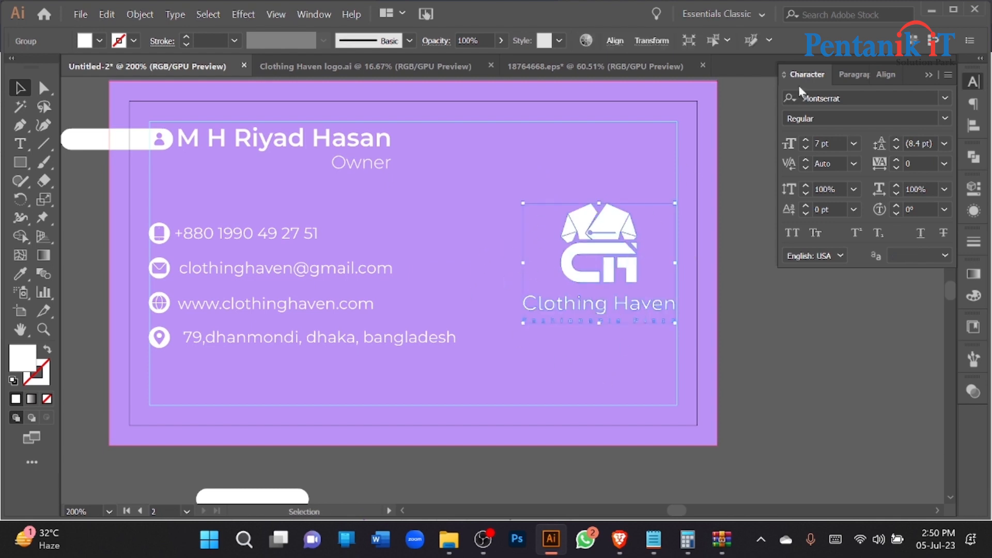
left_click(885, 77)
left_click(936, 212)
left_click(910, 261)
left_click(850, 261)
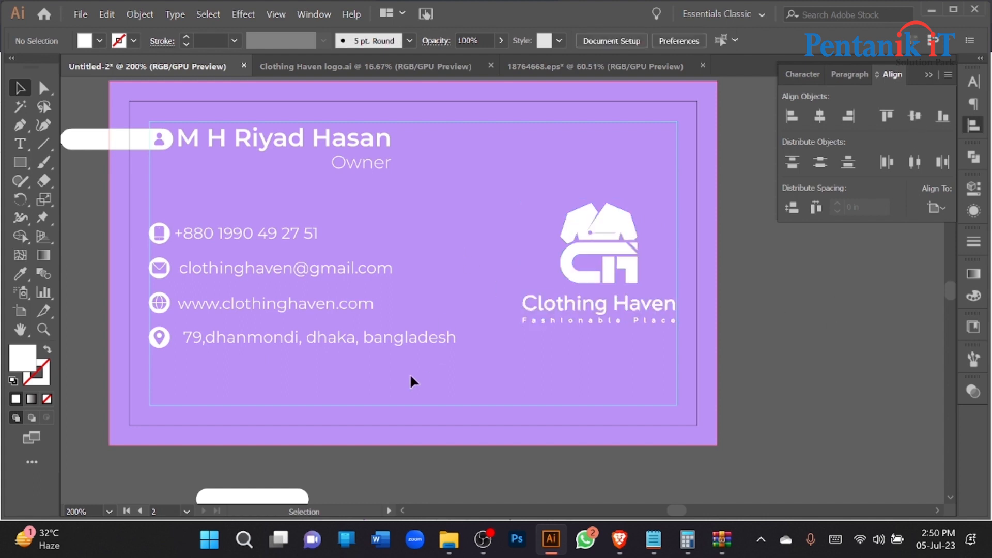
- Draw a white bar along the lower-left outer guide of the contact card and pull its upper-right corner inward for a slanted end
scroll(421, 351, "down", 3)
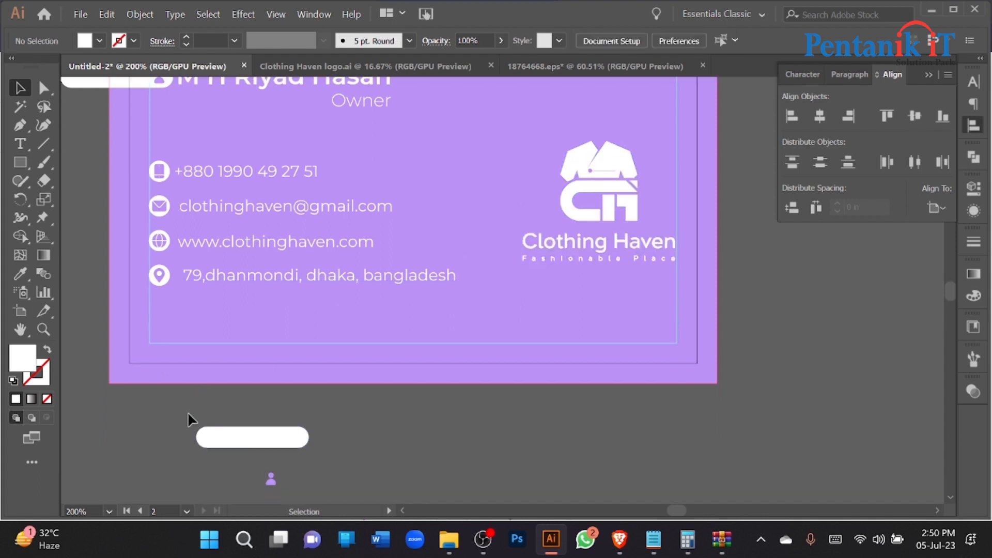
left_click_drag(18, 163, 82, 162)
left_click_drag(128, 315, 458, 363)
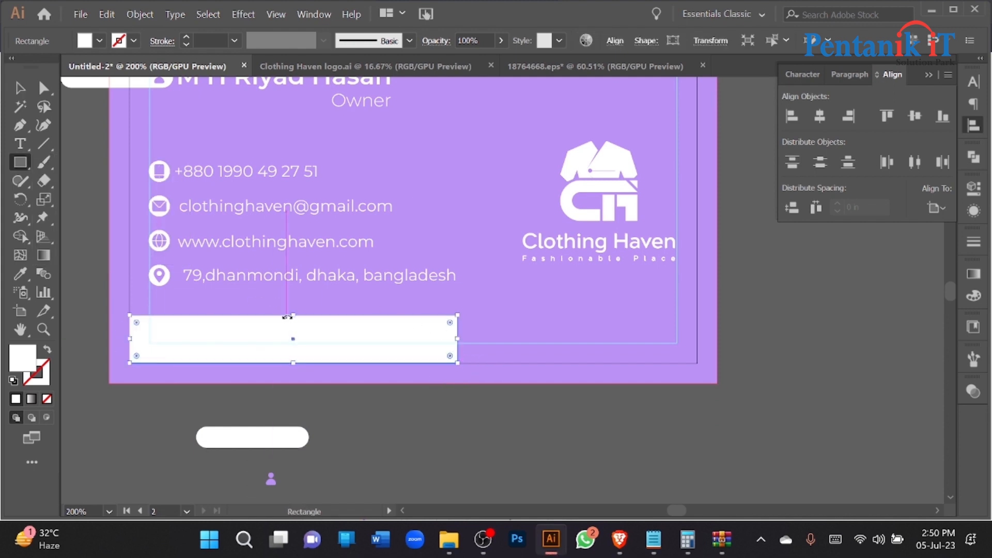
left_click_drag(297, 315, 295, 326)
left_click(44, 88)
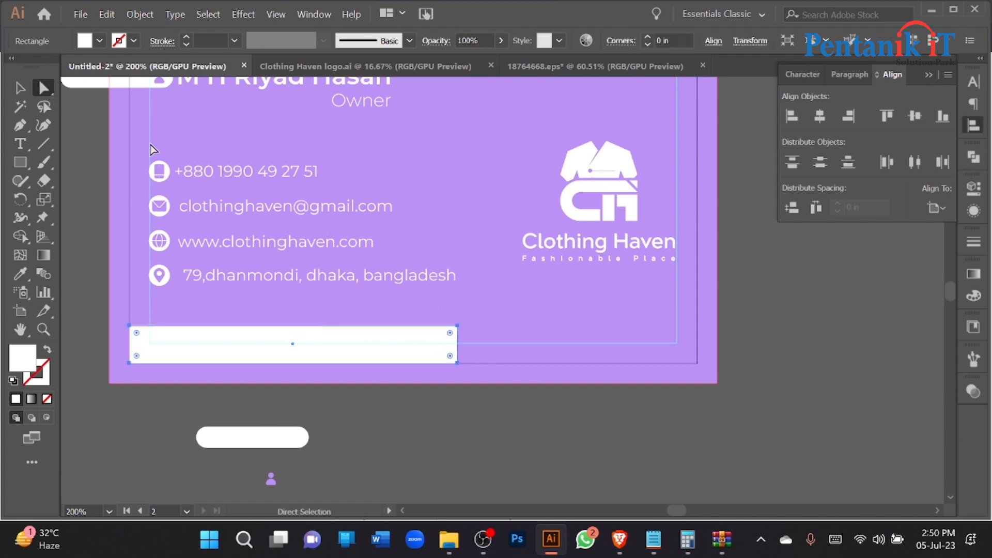
left_click_drag(458, 326, 422, 324)
left_click(434, 421)
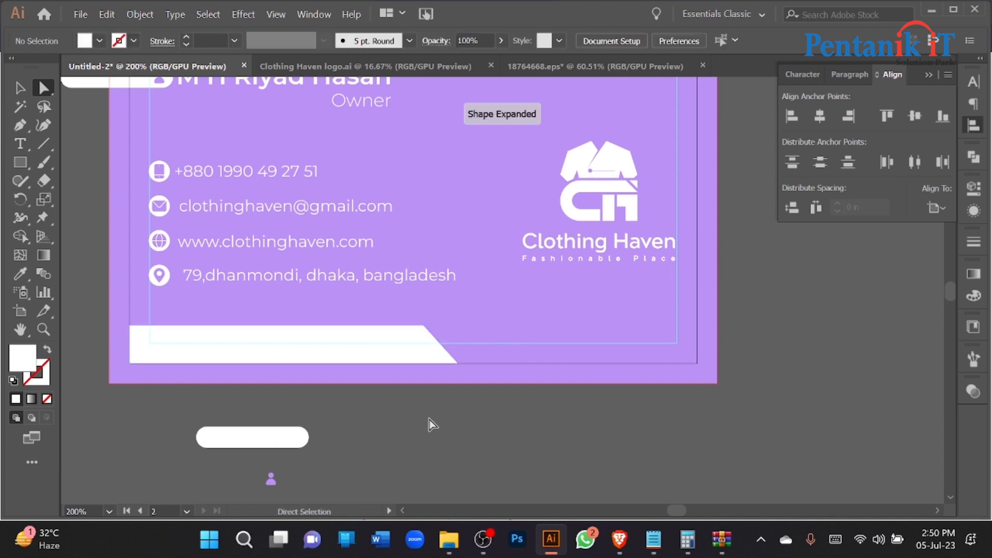
- Draw a thinner white bar along the bottom outer guide from the lower-right corner, overlapping the slanted bar
left_click(29, 161)
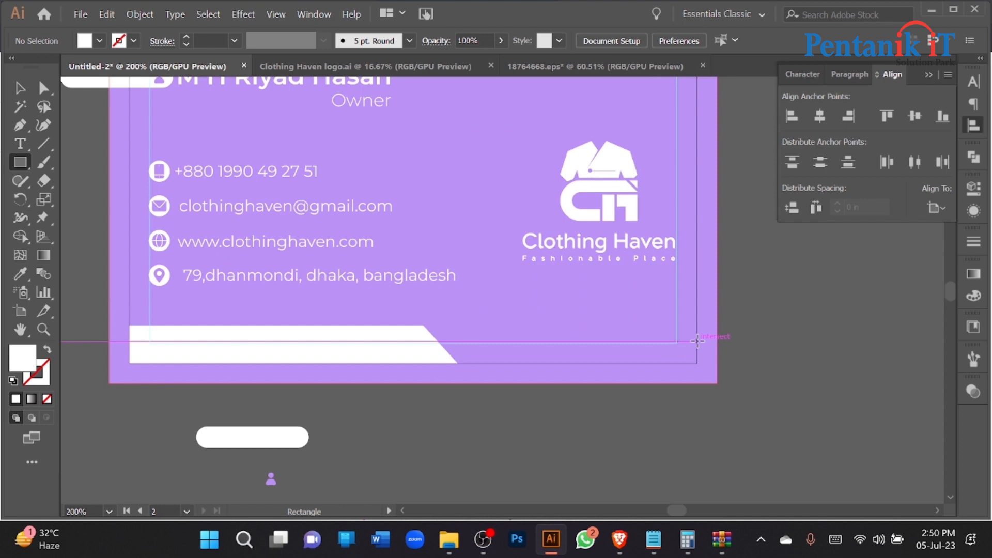
left_click_drag(696, 341, 392, 363)
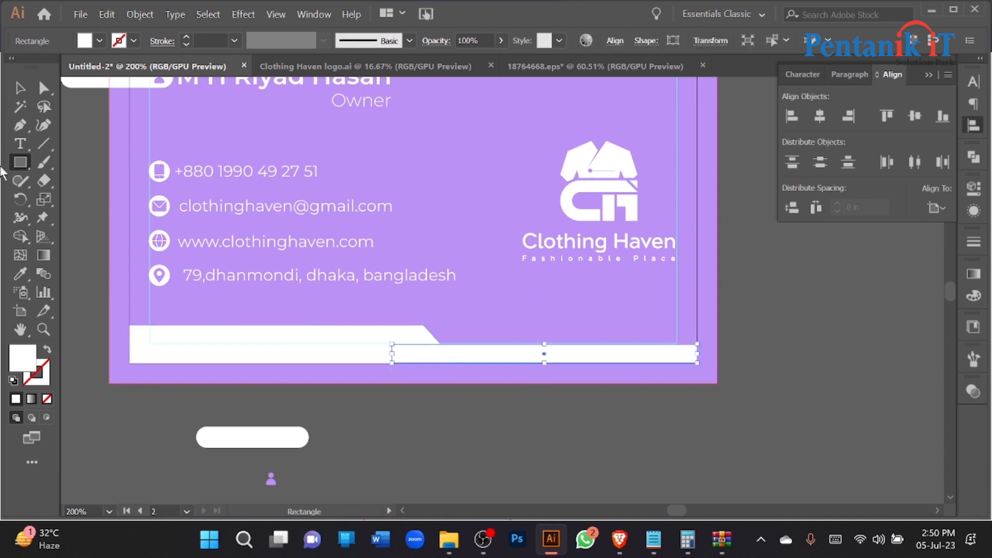
left_click(27, 90)
left_click(73, 136)
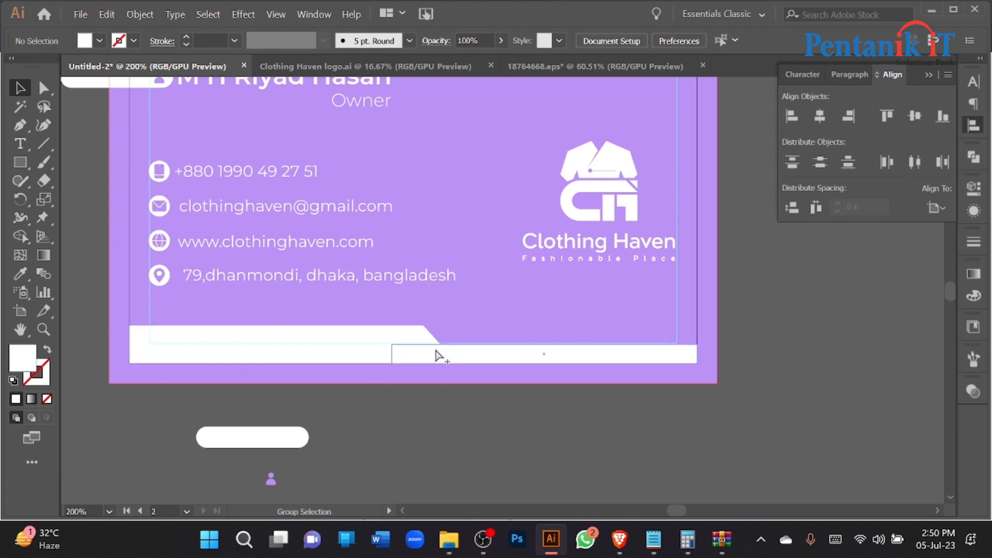
- Duplicate the slanted white bar and offset the copy a short distance to the right
scroll(426, 344, "up", 2)
scroll(429, 343, "up", 2)
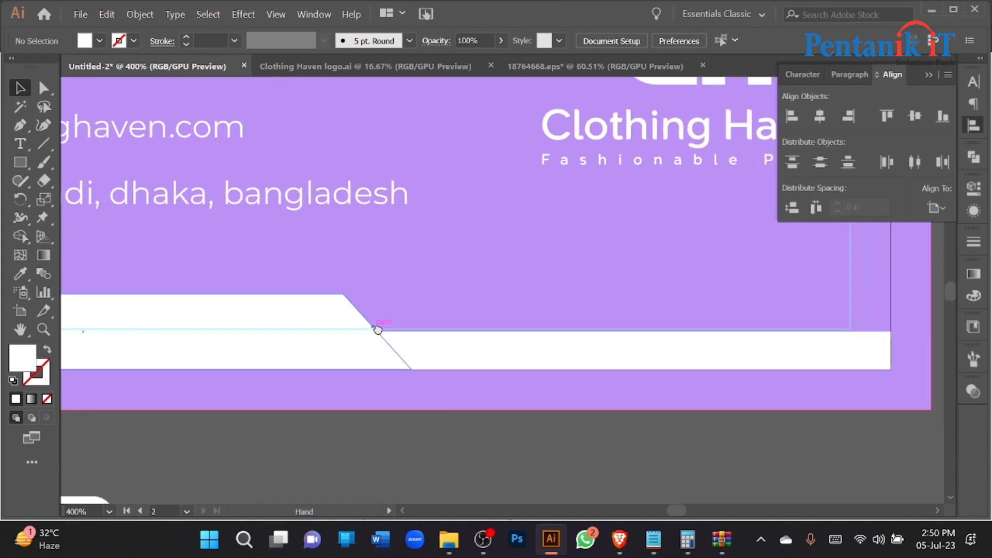
left_click(271, 291)
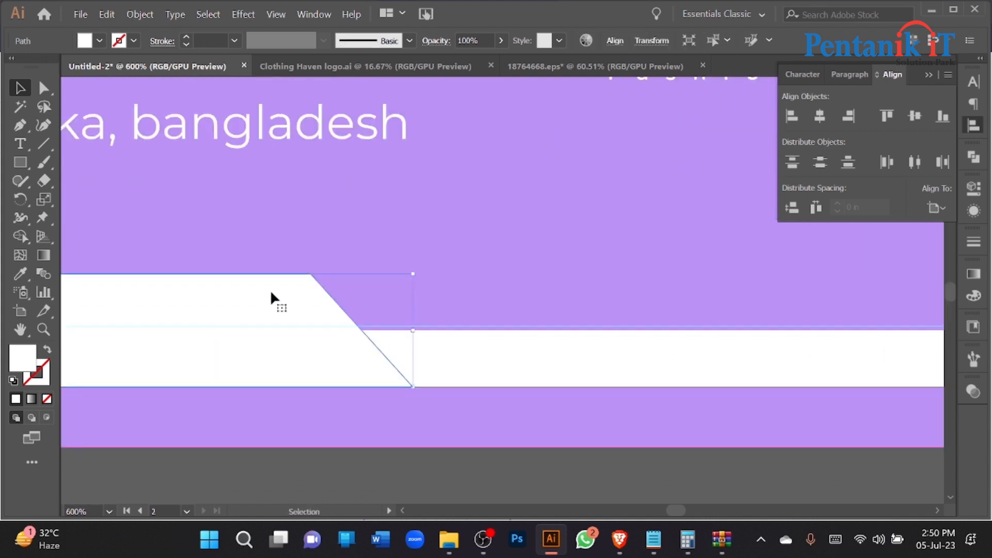
key("ctrl")
scroll(272, 297, "down", 2)
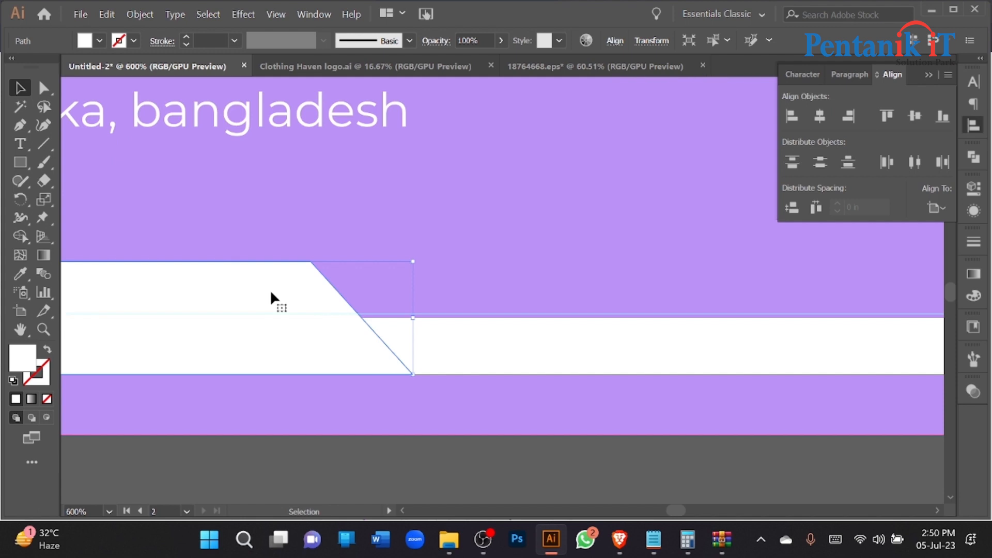
left_click(350, 460)
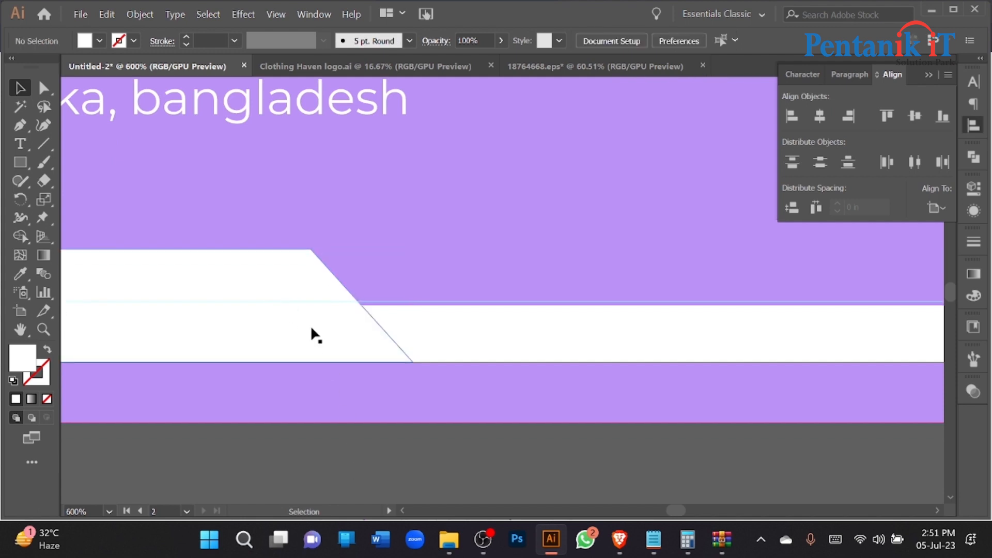
left_click_drag(312, 329, 342, 330)
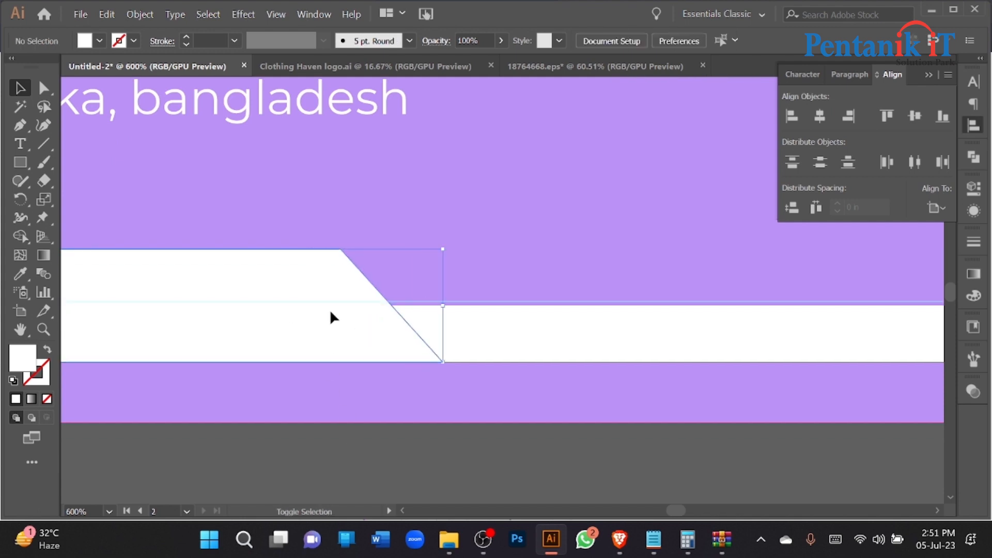
key("ctrl+z")
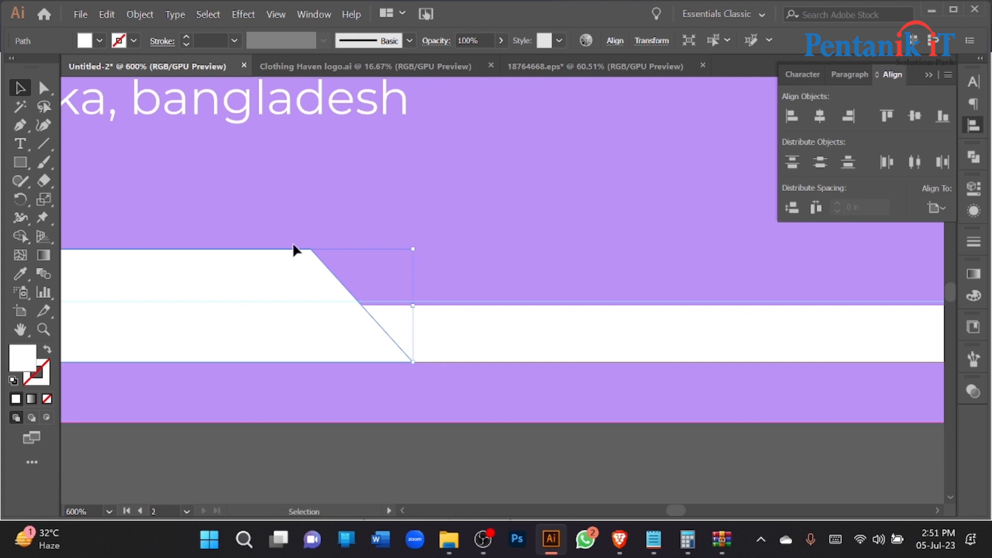
left_click_drag(310, 283, 363, 284)
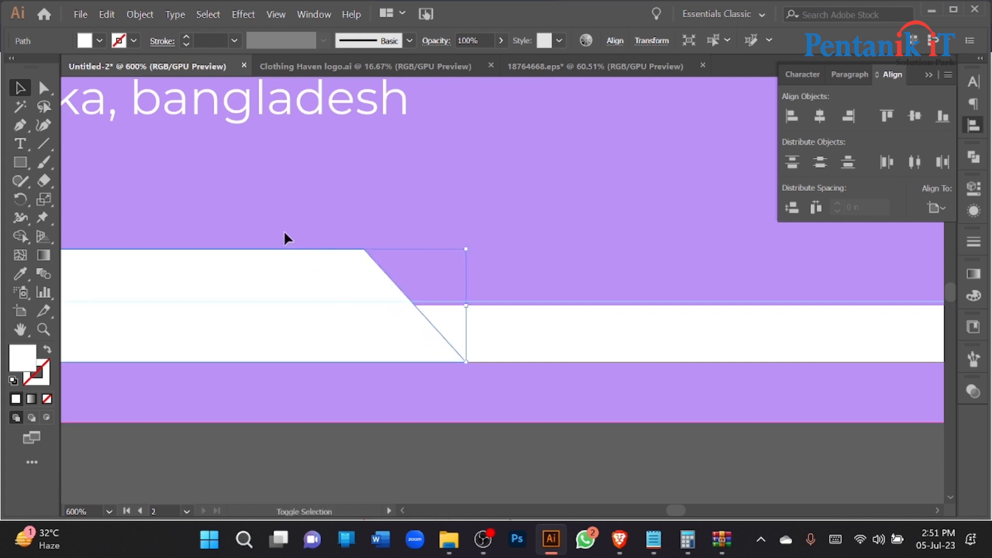
- Split the overlapping slanted bars with Shape Builder so a diagonal strip is isolated at the slanted end
left_click(20, 237)
key("ctrl+1")
left_click_drag(350, 278, 348, 278)
scroll(512, 280, "up", 4)
left_click(486, 269)
- Fill the diagonal strip at the end of the slanted bar with light grey ededed
left_click(26, 89)
left_click(494, 267)
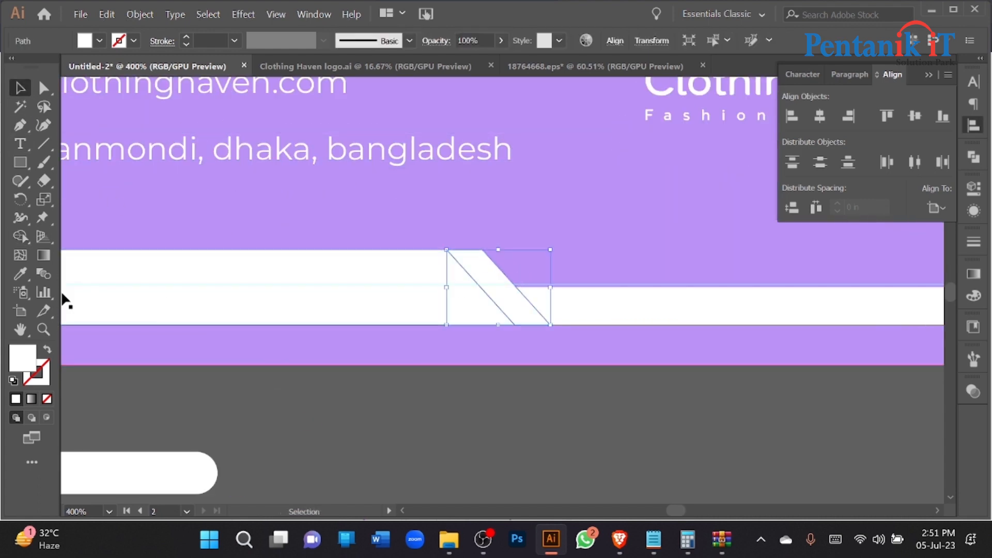
double_click(16, 365)
left_click(606, 154)
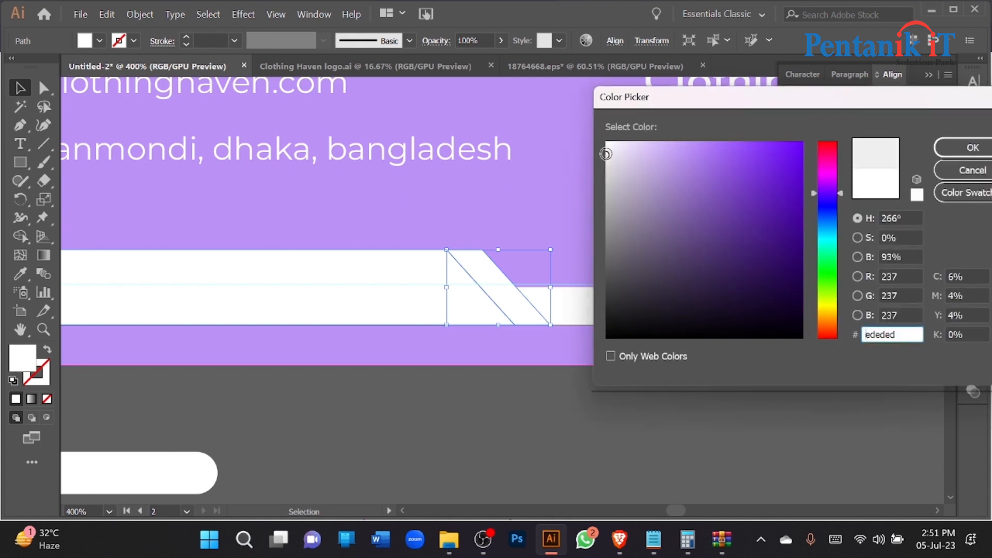
left_click(974, 147)
- Arrange the light grey strip behind the white bars but in front of the purple card background
key("ctrl")
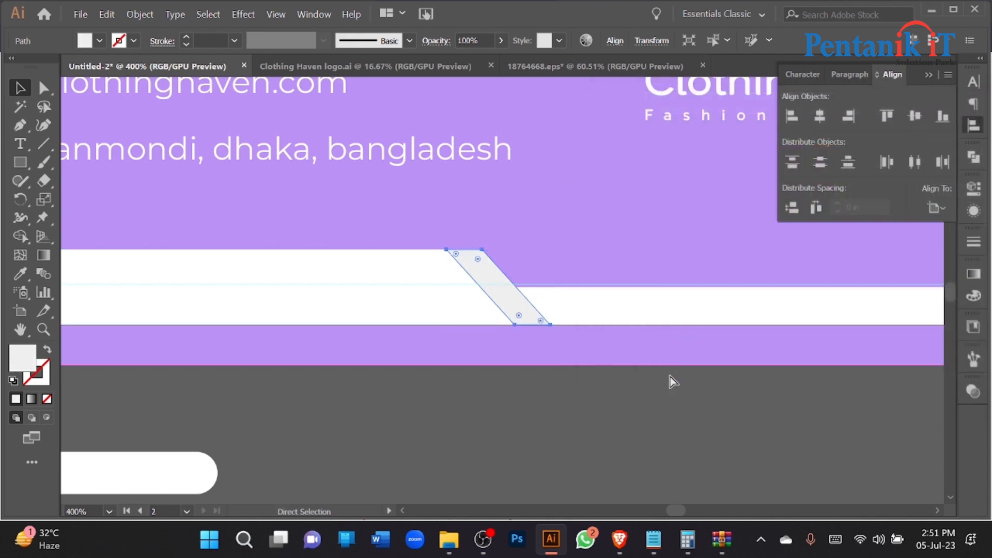
key("ctrl+shift+[")
key("ctrl+]")
left_click(687, 420)
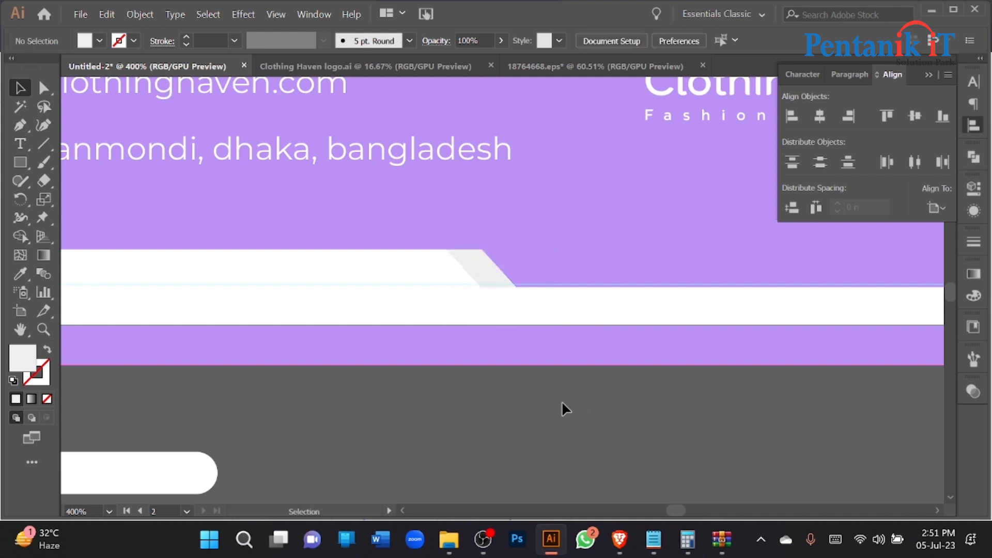
- Shift the light grey strip slightly left so it tucks under the end of the slanted white bar
scroll(578, 413, "right", 4)
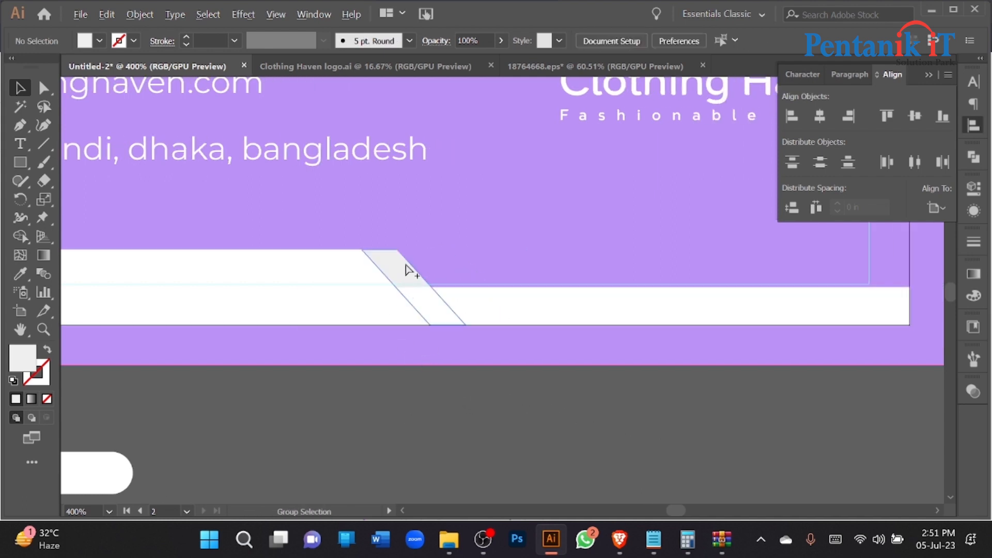
scroll(403, 279, "up", 1)
mouse_move(404, 276)
left_mouse_down()
mouse_move(394, 282)
mouse_move(392, 273)
left_mouse_up()
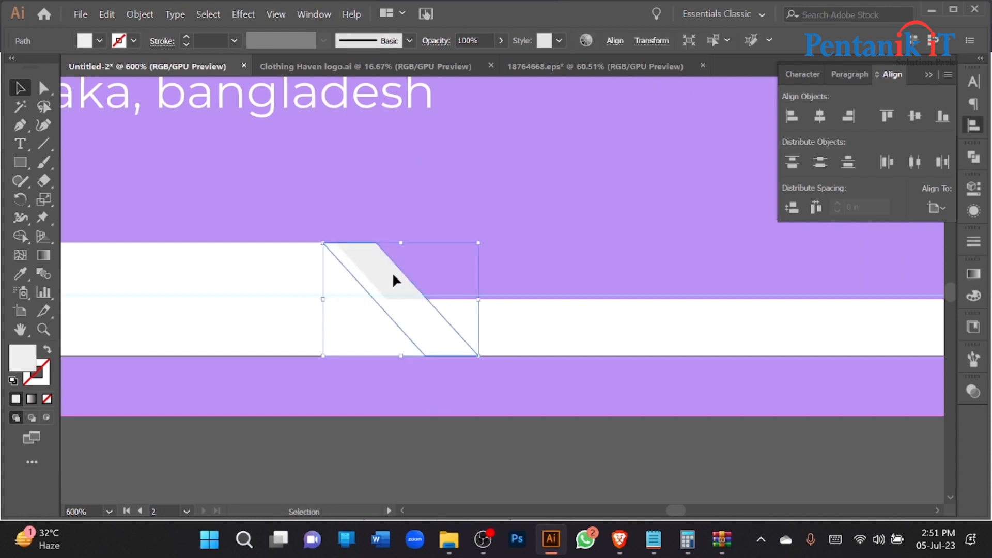
left_click(549, 237)
scroll(434, 288, "up", 2)
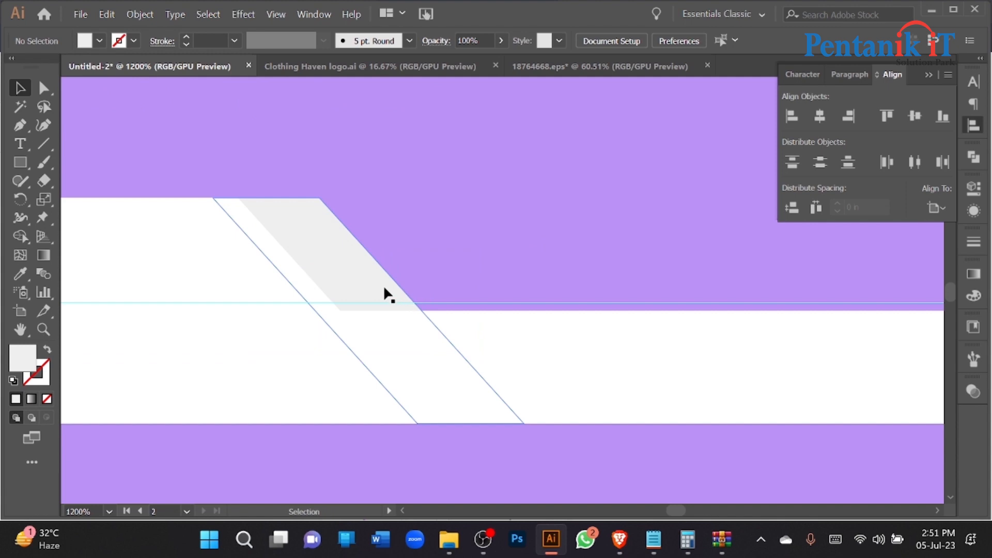
- Bring the light grey strip to the front and divide it against both white bars with Shape Builder
left_click(370, 281)
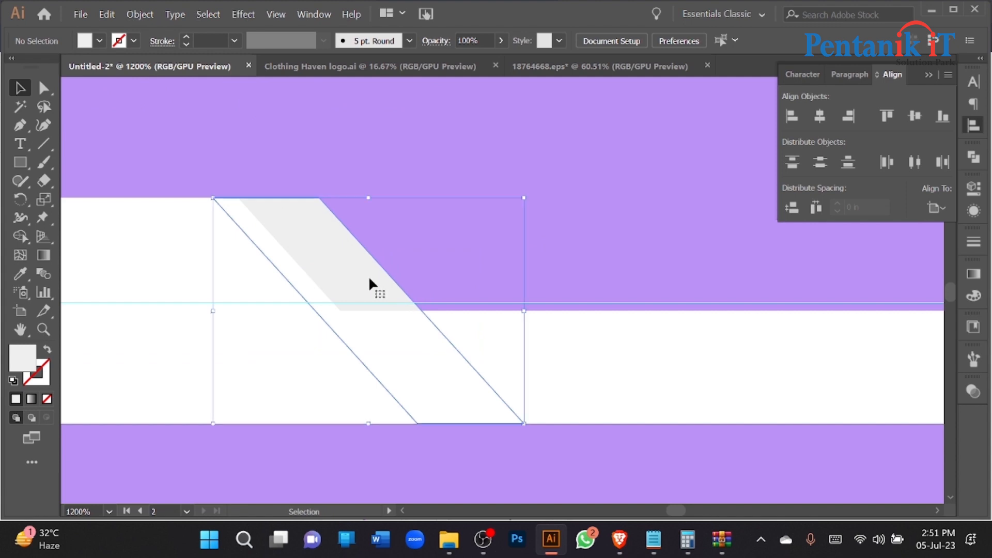
key("a")
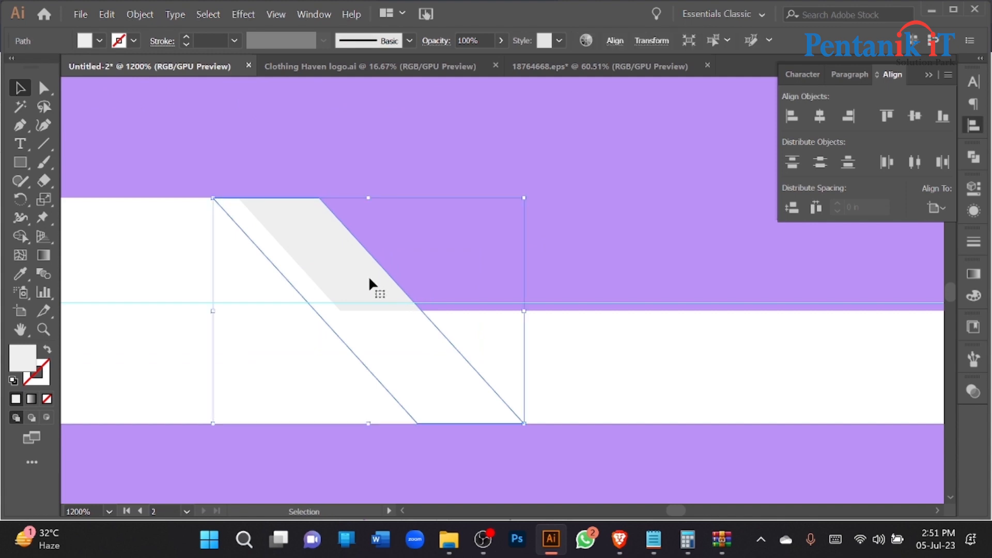
key("ctrl+shift+]")
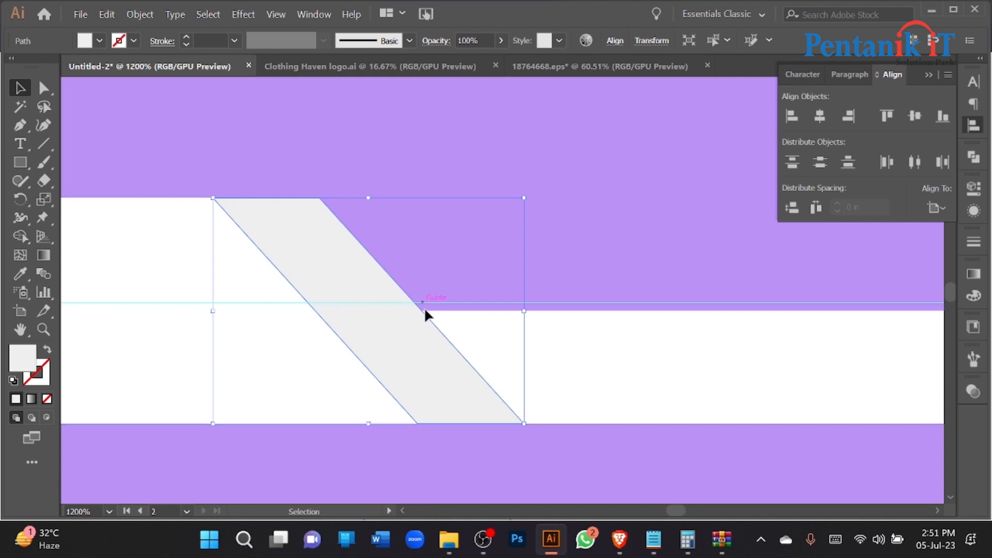
left_click(268, 289, "shift")
key("shift+m")
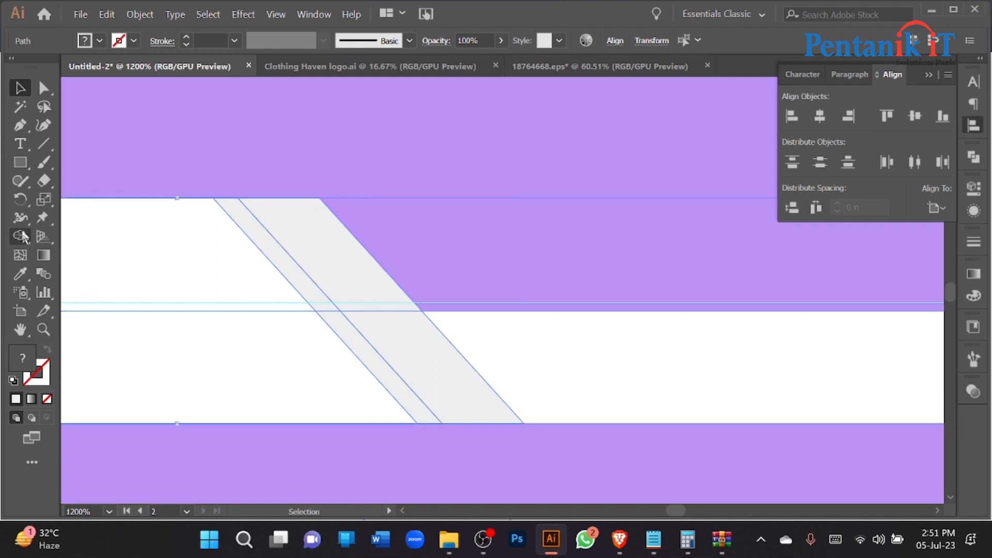
- Delete the large light grey strip pieces over the end of the slanted white bar
left_click(19, 88)
left_click(274, 238)
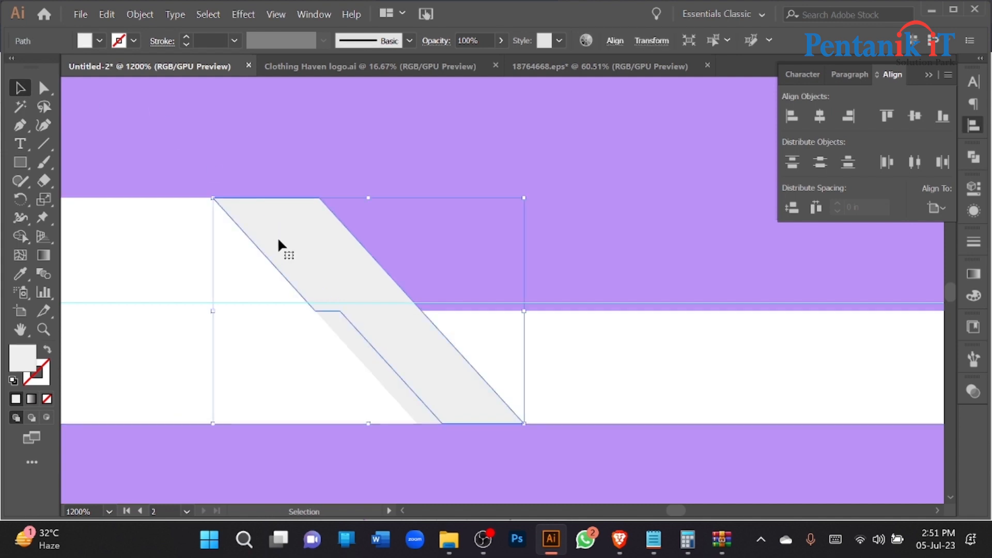
key("Delete")
left_click_drag(360, 262, 619, 237)
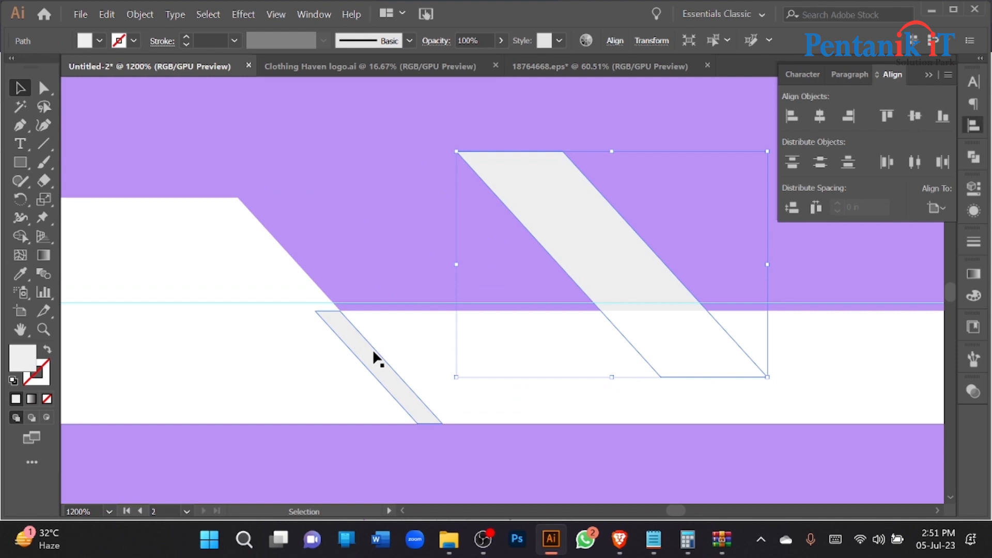
key("Delete")
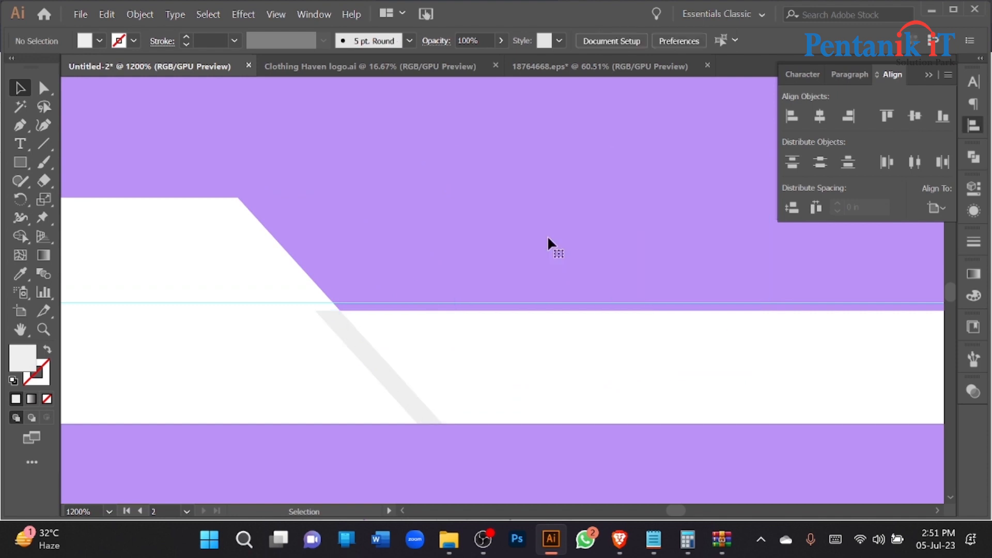
- Recolor the remaining grey diagonal sliver in the lower bar with the white sampled from the slanted bar
left_click(365, 352)
key("Delete")
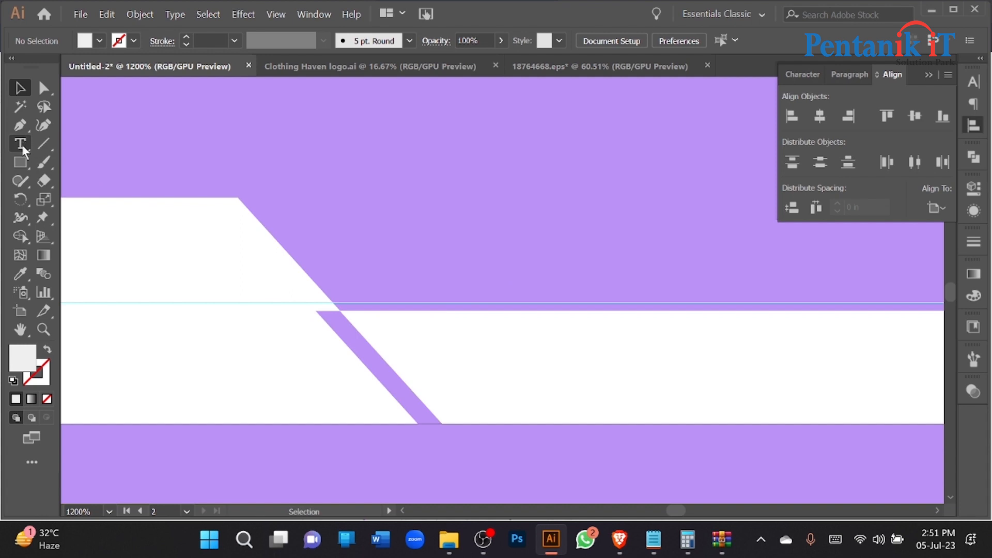
key("ctrl+z")
key("u")
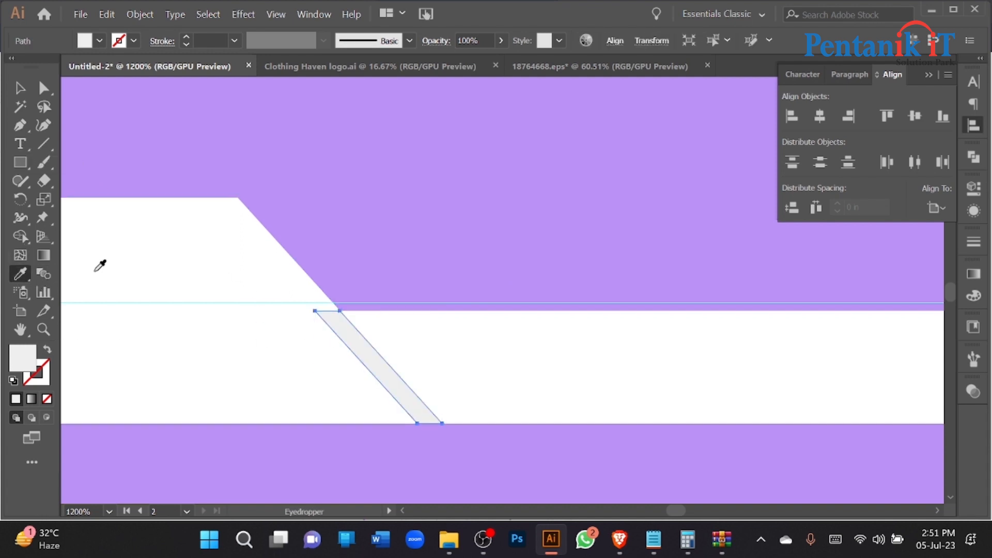
left_click(119, 240)
left_click(19, 91)
left_click(127, 134)
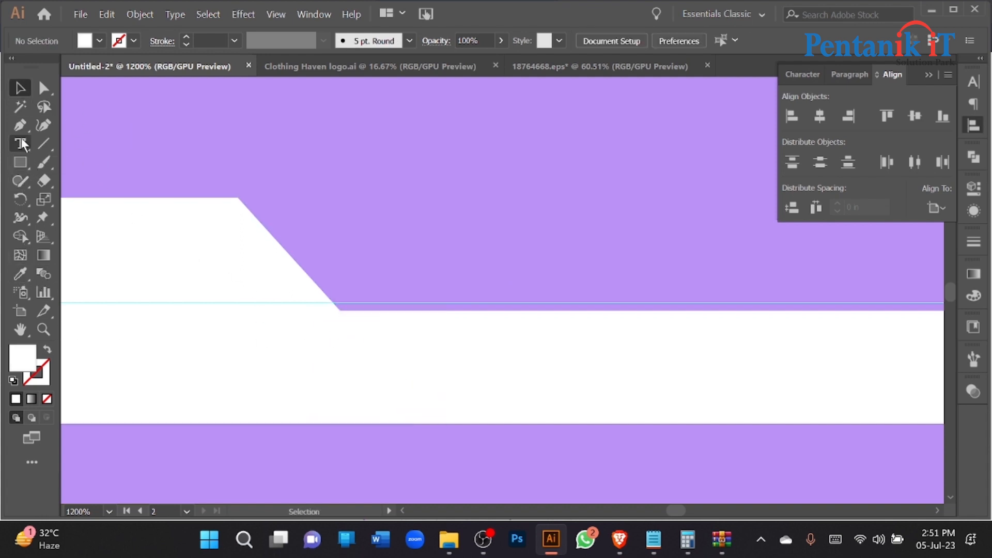
- Draw a closed downward-pointing triangle with the Pen tool, starting from the slanted white bar's upper corner and reaching into the band
key("p")
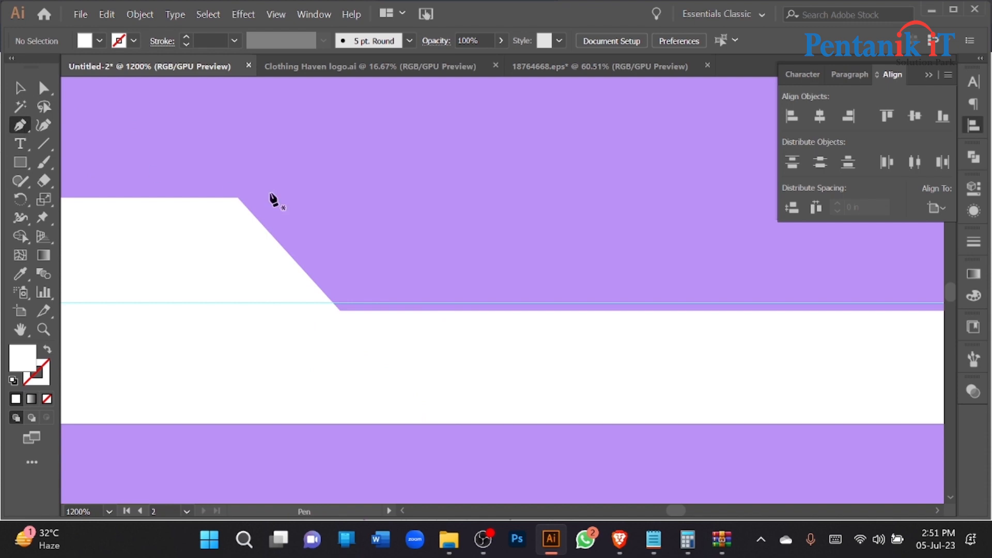
left_click(237, 198)
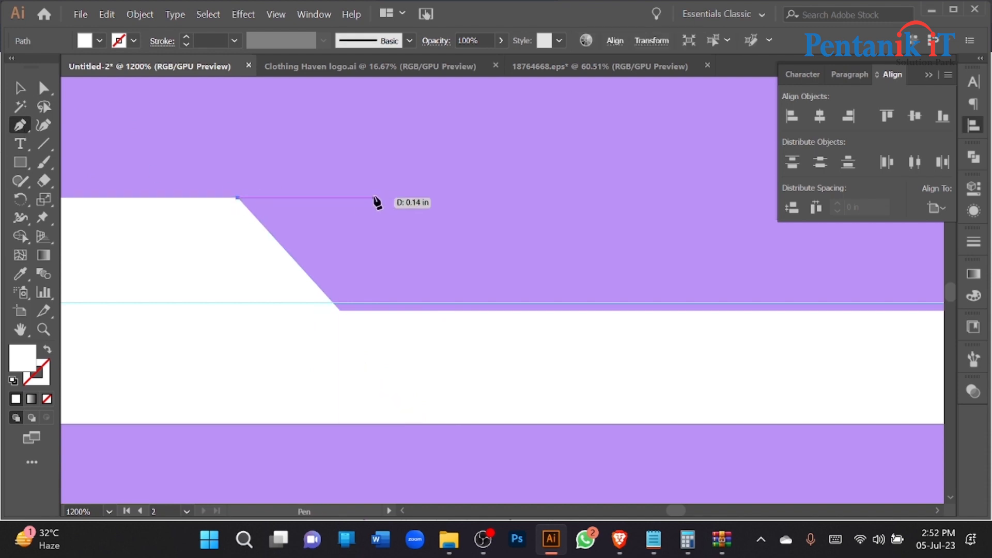
left_click(396, 198)
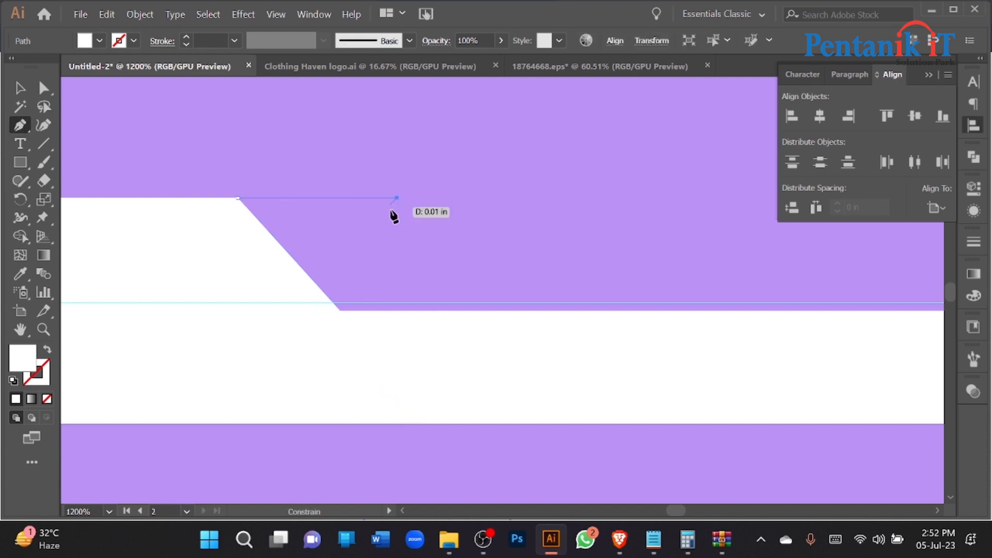
left_click(289, 418)
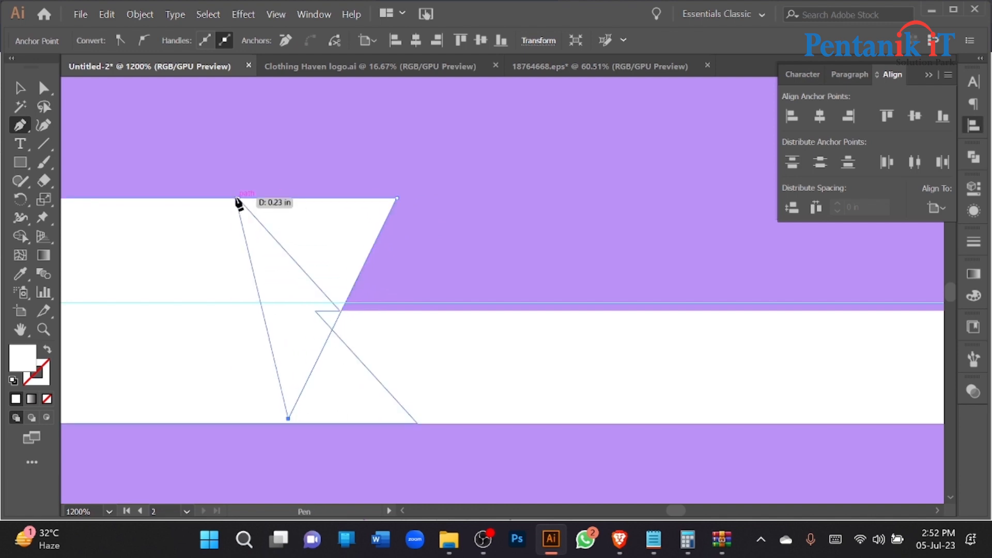
left_click(237, 199)
- Fill the triangle with light grey d3d3d3
left_click(20, 88)
double_click(33, 354)
left_click_drag(610, 162, 607, 165)
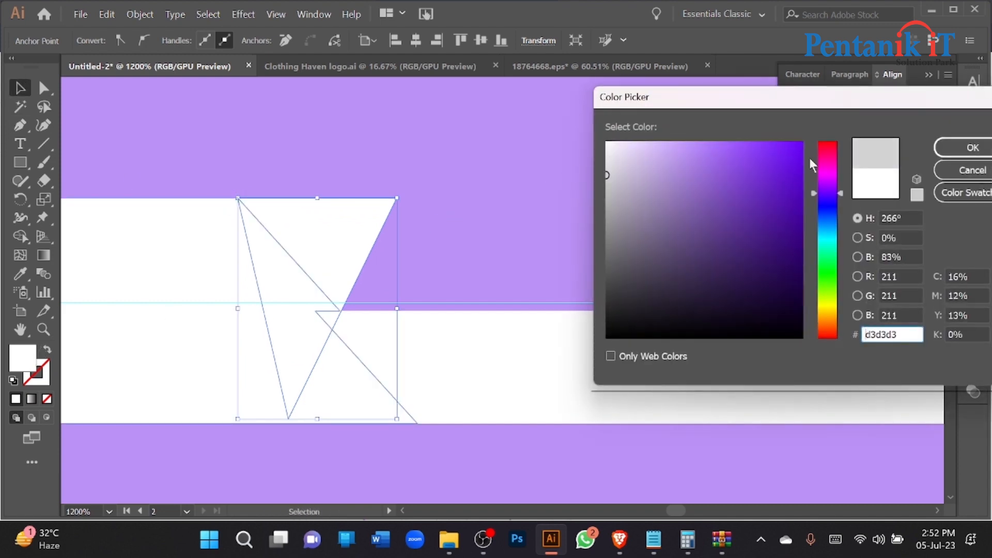
left_click(972, 147)
left_click(581, 172)
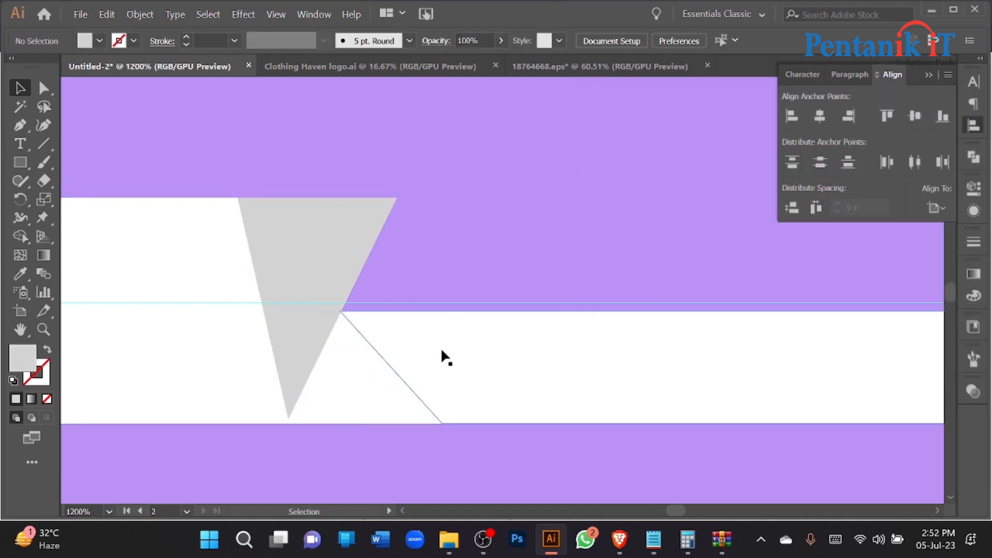
- Unite the diagonal sliver with the lower white bar and extend the merged bar leftward under the slanted bar
left_click(390, 385)
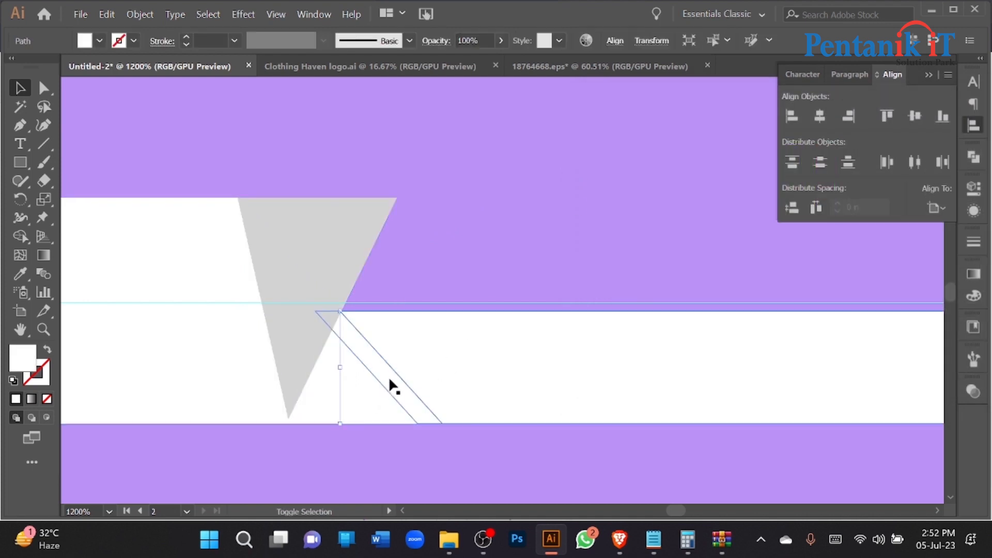
left_click(970, 162)
left_click(792, 192)
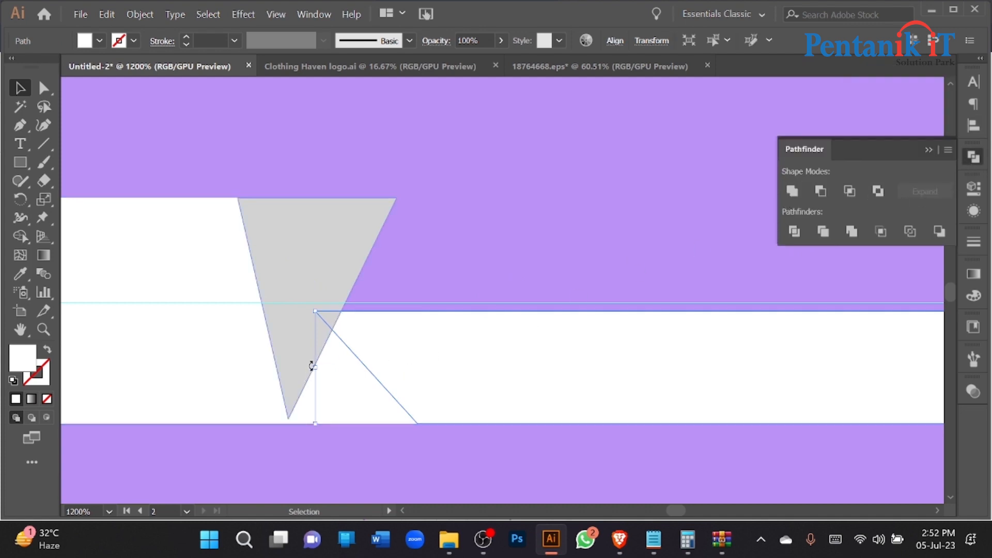
left_click_drag(314, 367, 149, 363)
- Try sending the light grey triangle backward in the stacking order, and undo it
left_click(472, 217)
left_click(324, 252)
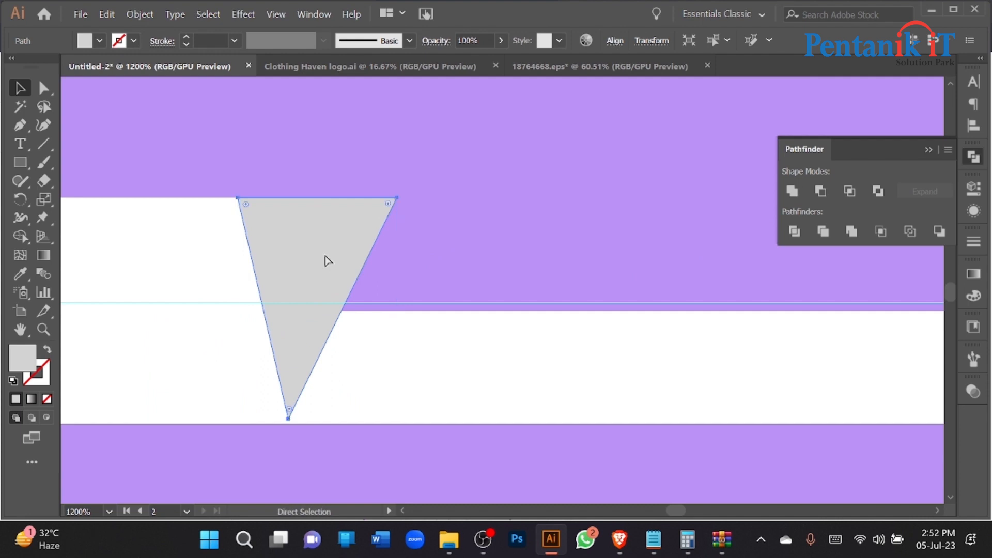
key("ctrl+bracketleft")
left_click(463, 224)
scroll(371, 248, "down", 3)
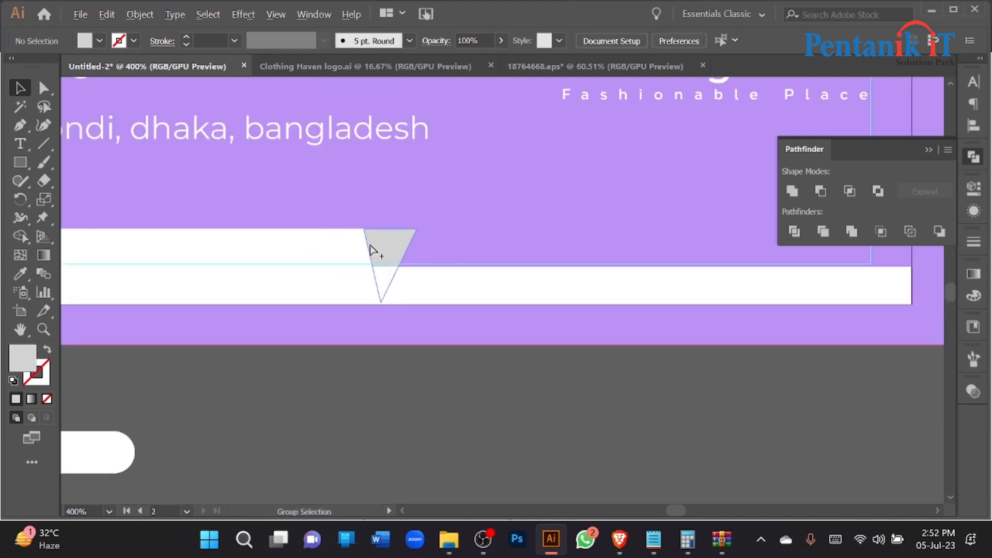
scroll(370, 248, "up", 3)
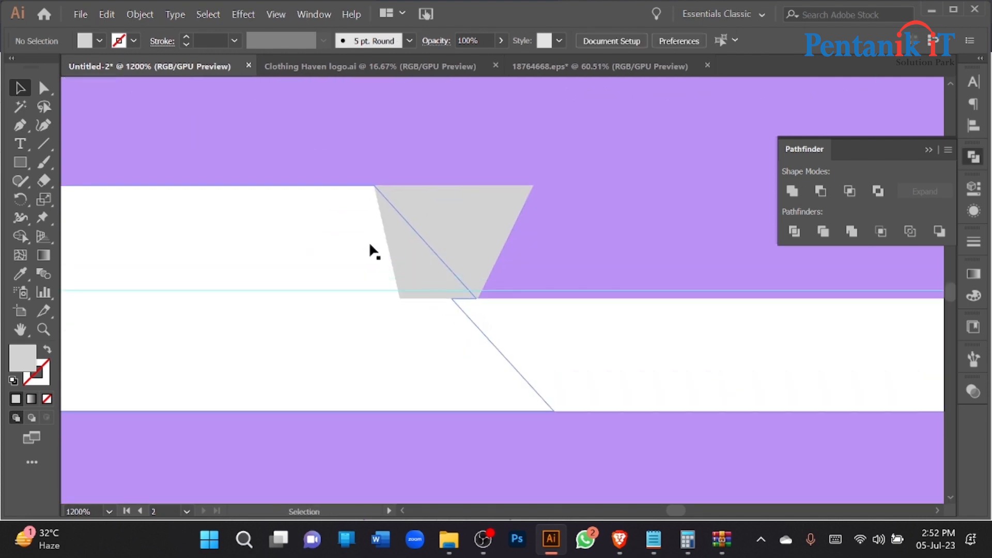
key("ctrl+z")
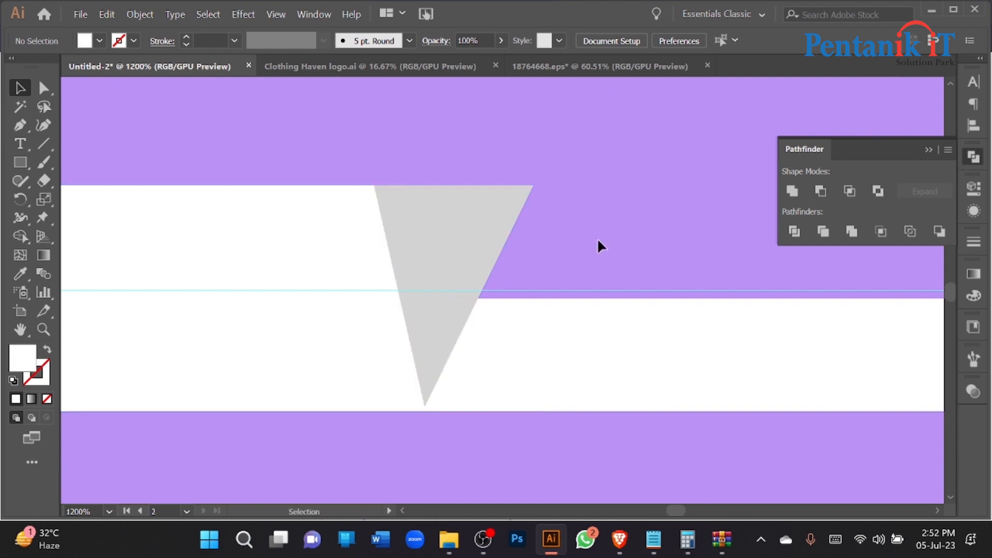
- Try moving the grey triangle away from the slanted bar and deleting it, and undo both changes
scroll(388, 295, "down", 4)
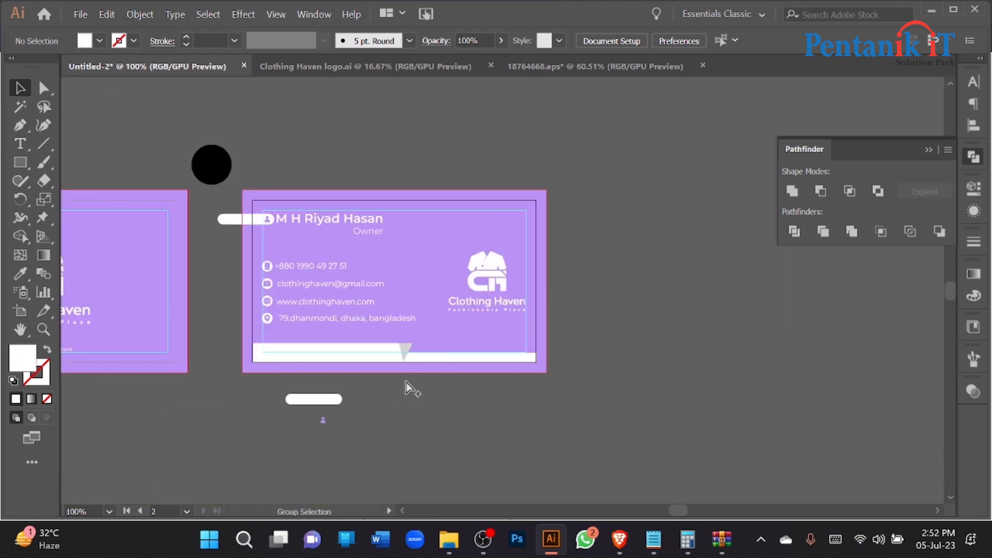
scroll(406, 386, "up", 2)
left_click_drag(403, 351, 536, 319)
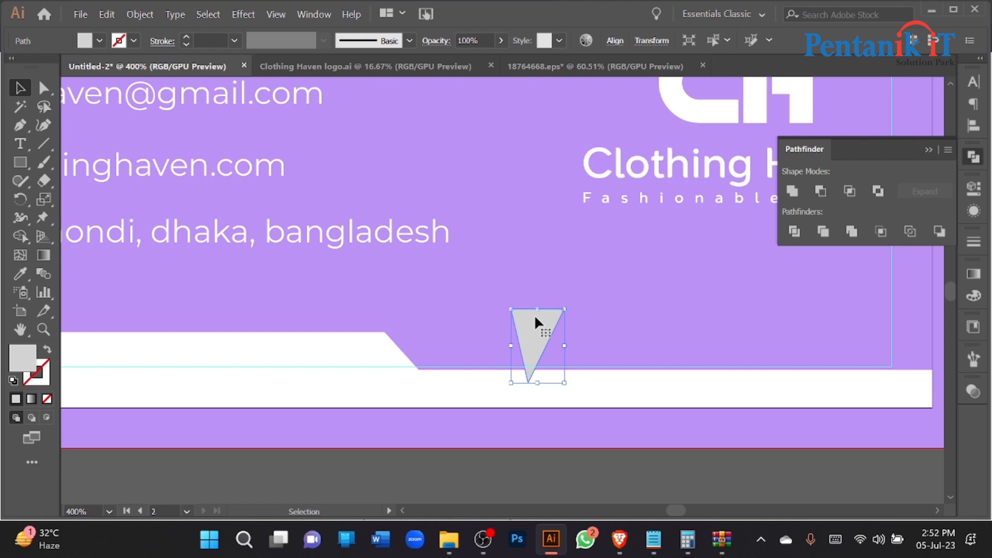
key("Delete")
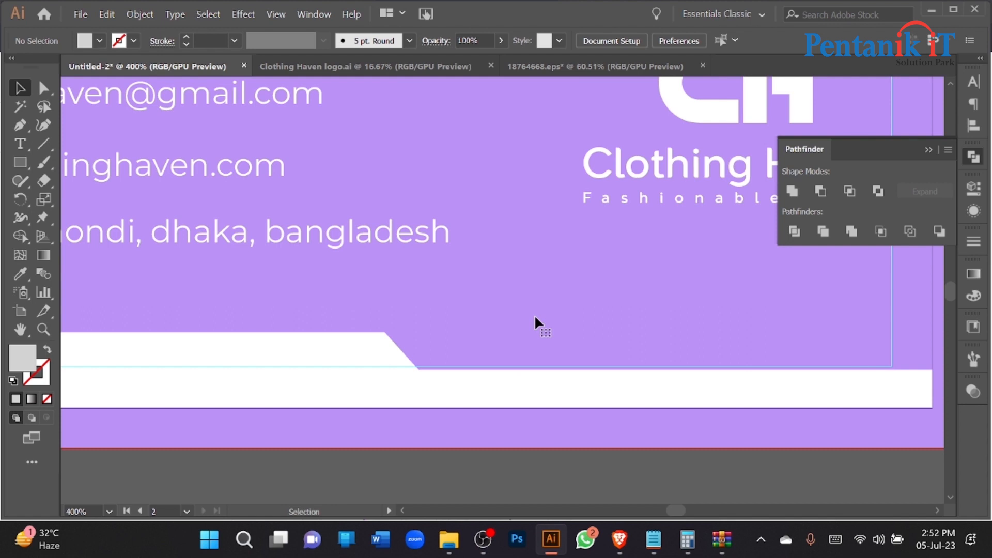
key("ctrl+z")
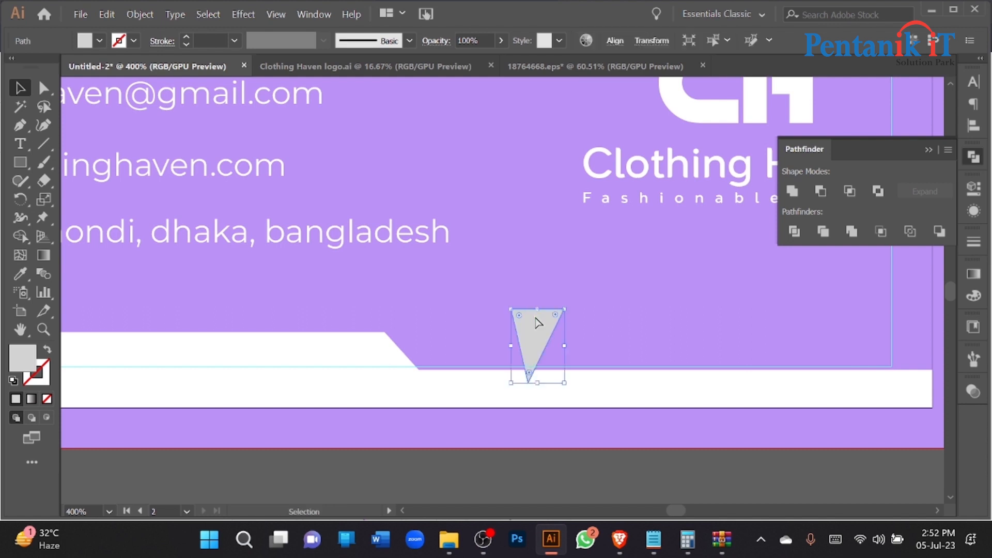
key("ctrl+z")
- Bring the lower white bar to the front, followed by the slanted white bar on top of it
scroll(410, 422, "up", 1)
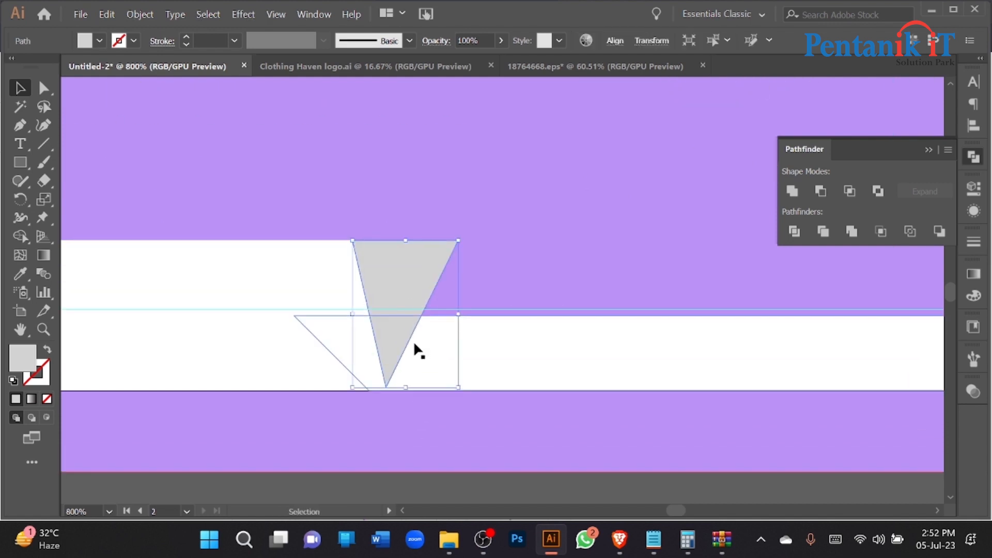
left_click(443, 341)
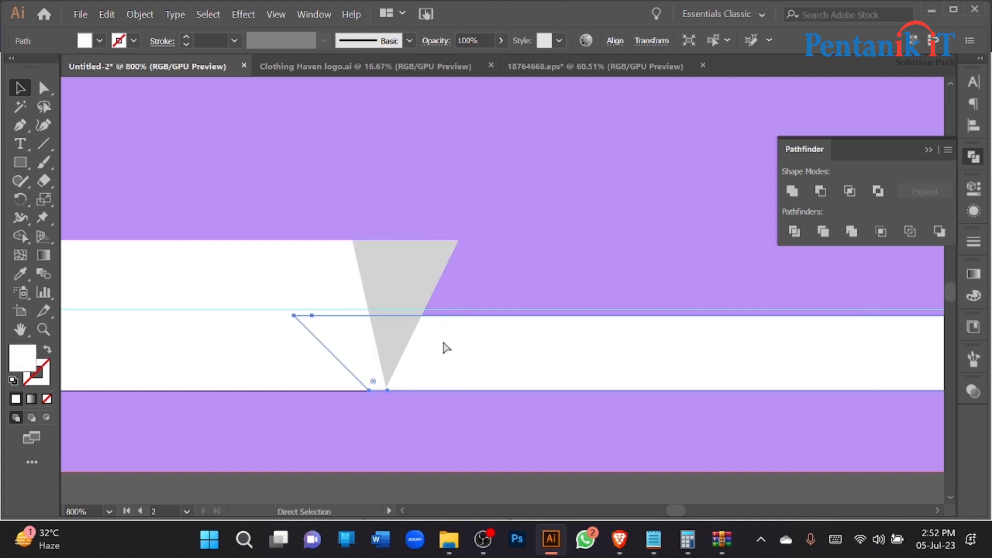
key("ctrl+shift+bracketright")
left_click(295, 269)
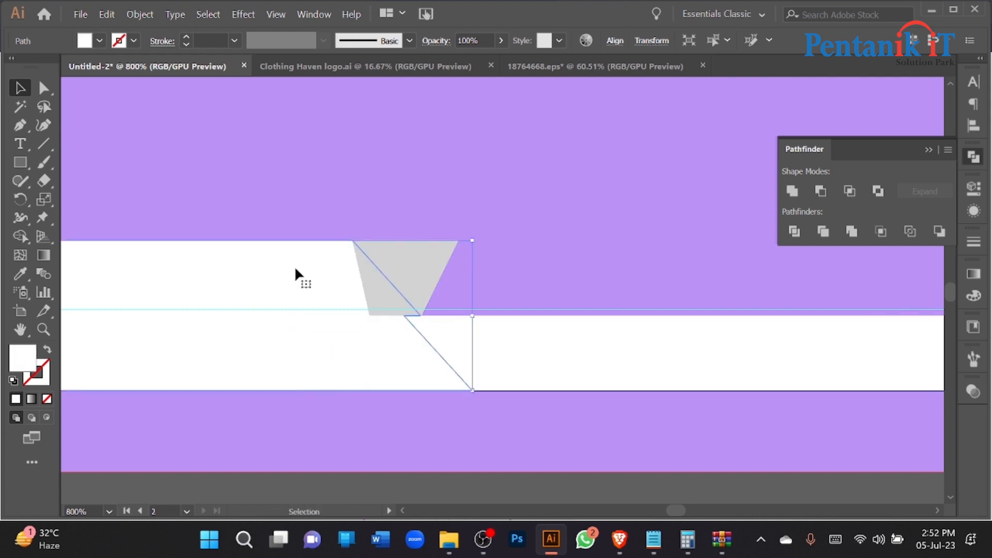
key("ctrl+shift+bracketright")
left_click(434, 428)
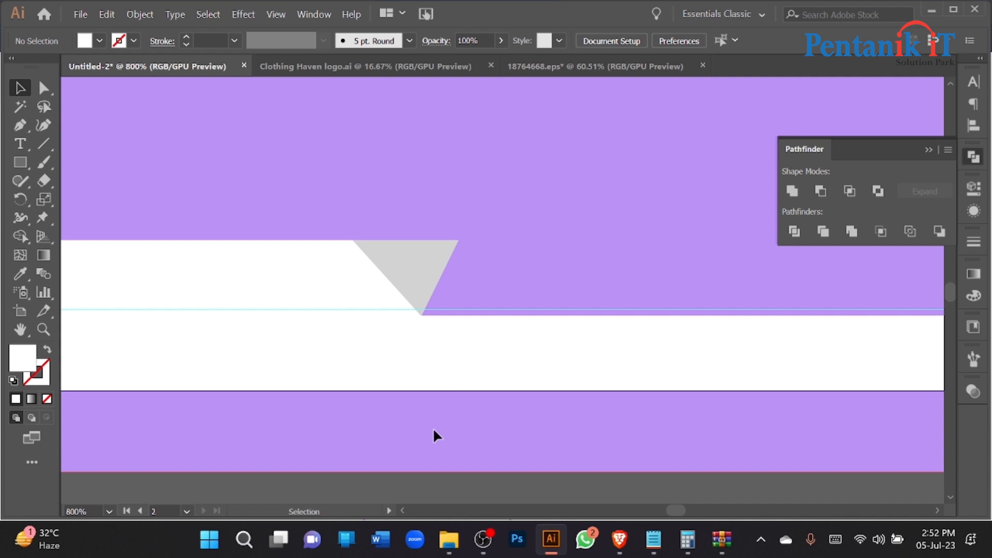
left_click_drag(462, 431, 432, 431)
- Shift the grey triangle's bottom anchor point to the right along the lower edge of the white band
left_click(405, 269)
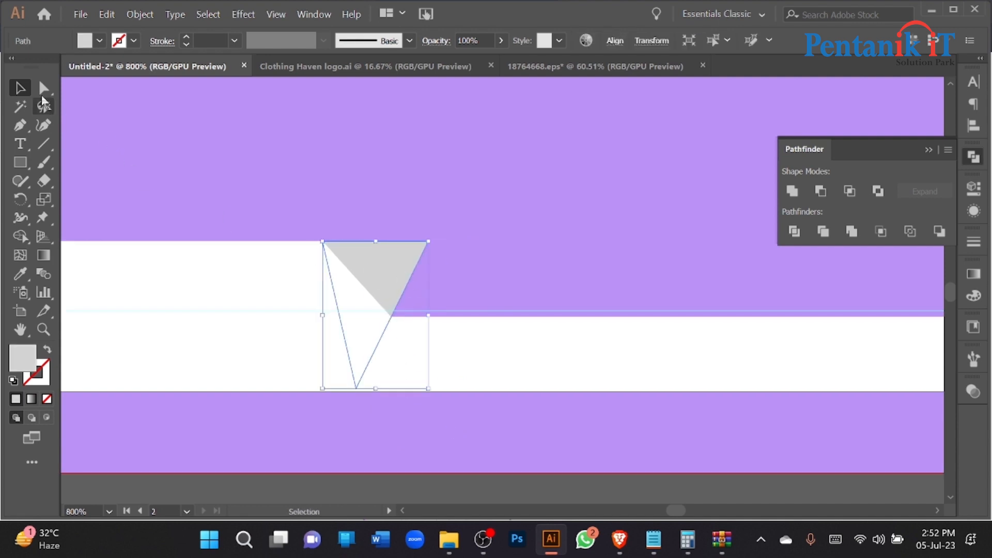
left_click(44, 88)
left_click_drag(363, 392, 460, 392)
left_click(423, 440)
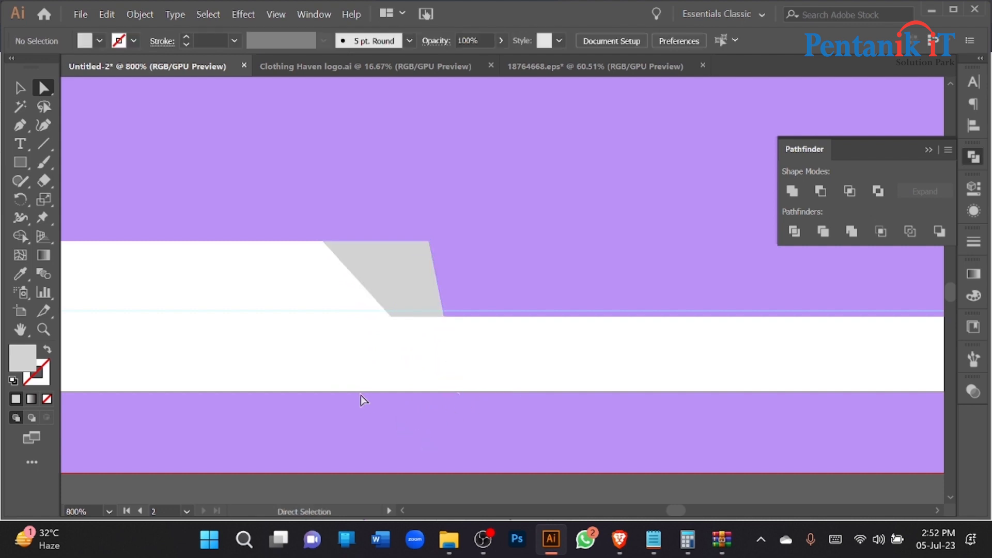
- Delete the light grey shape behind the end of the slanted white bar
left_click(20, 88)
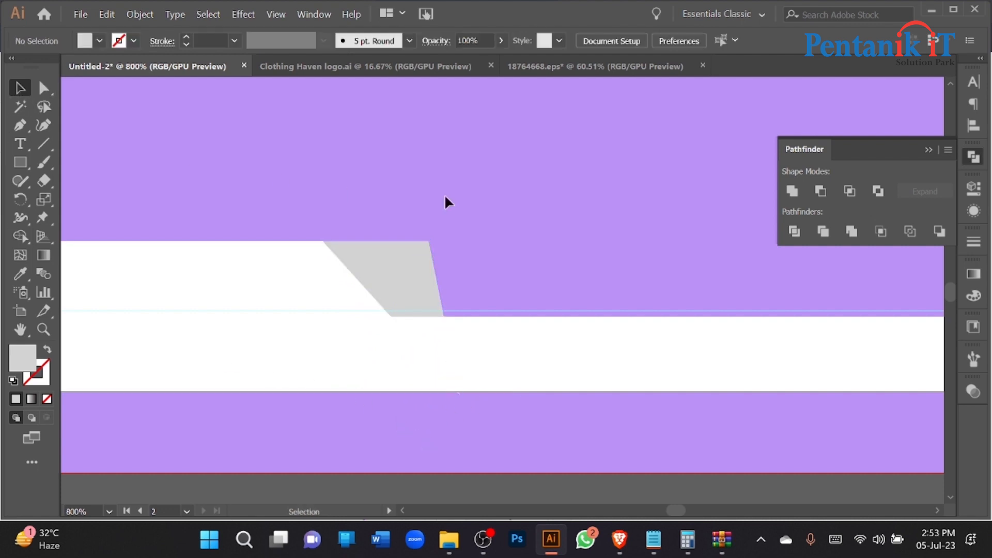
left_click(398, 270)
key("Delete")
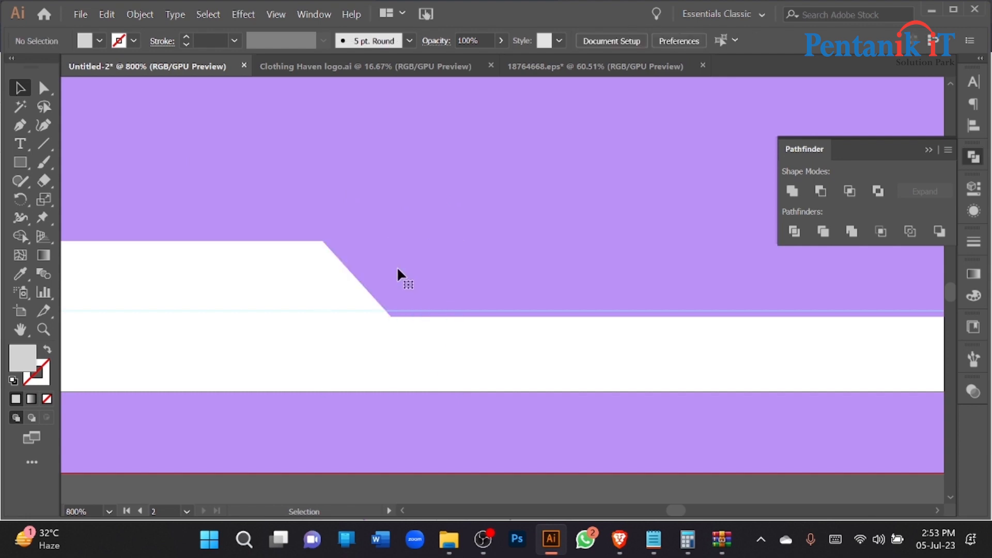
- Try rounding all corners of the slanted white bar together
scroll(398, 268, "down", 4)
scroll(374, 289, "up", 3)
left_click(394, 270)
key("a")
left_click_drag(393, 274, 363, 286)
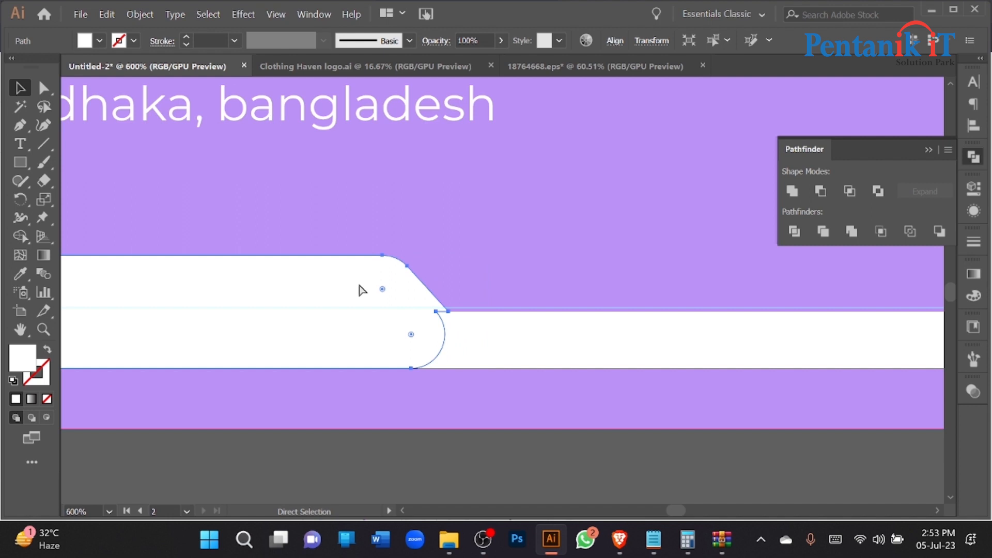
left_click(476, 225)
scroll(313, 282, "down", 4)
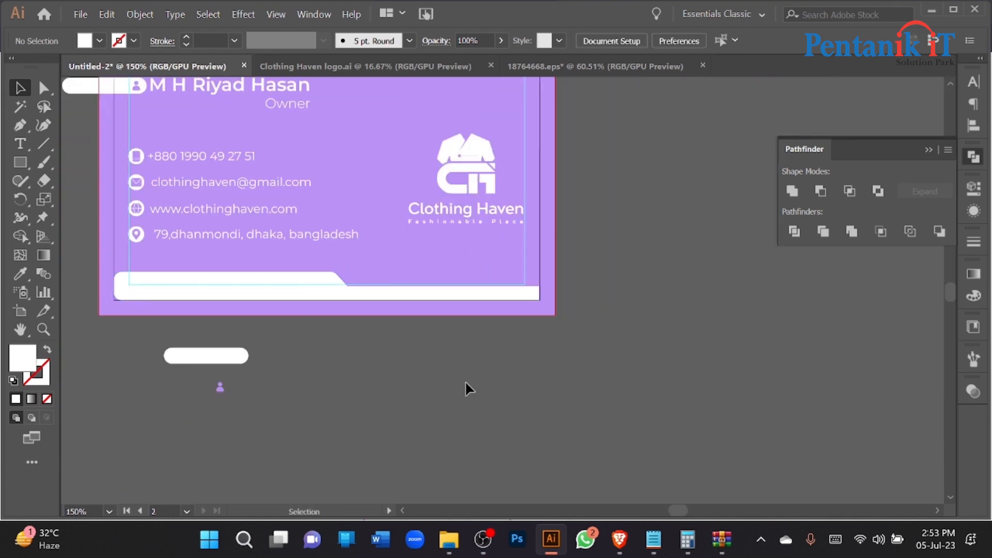
- Slightly round only the slanted white bar's upper corner where its top edge meets the slope
scroll(387, 380, "left", 3)
scroll(217, 327, "up", 3)
left_click(551, 249)
key("a")
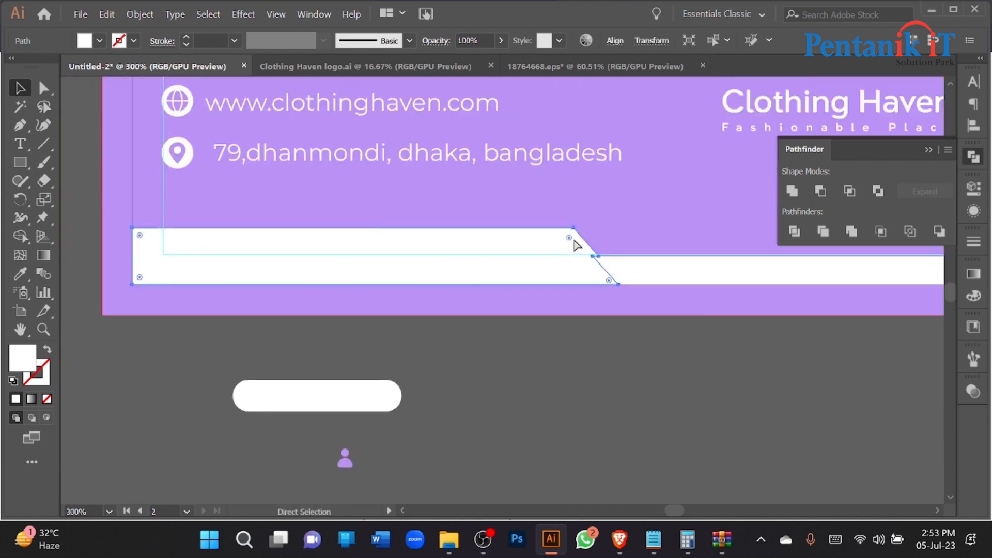
left_click_drag(581, 250, 514, 370)
key("ctrl+z")
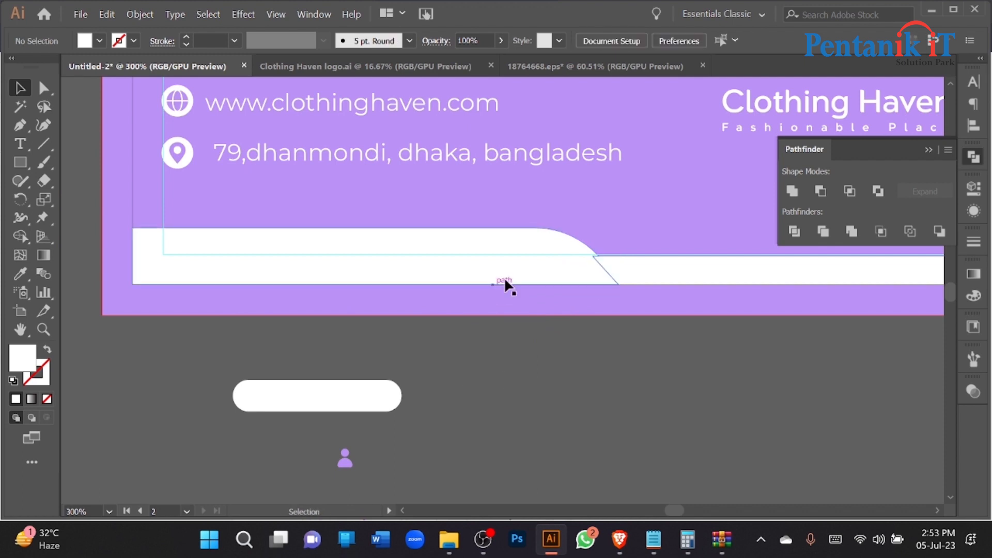
left_click_drag(569, 237, 542, 249)
left_click(344, 345)
- Delete the leftover white pill shape and purple person icon below the contact card
scroll(341, 344, "down", 2)
scroll(493, 397, "right", 2)
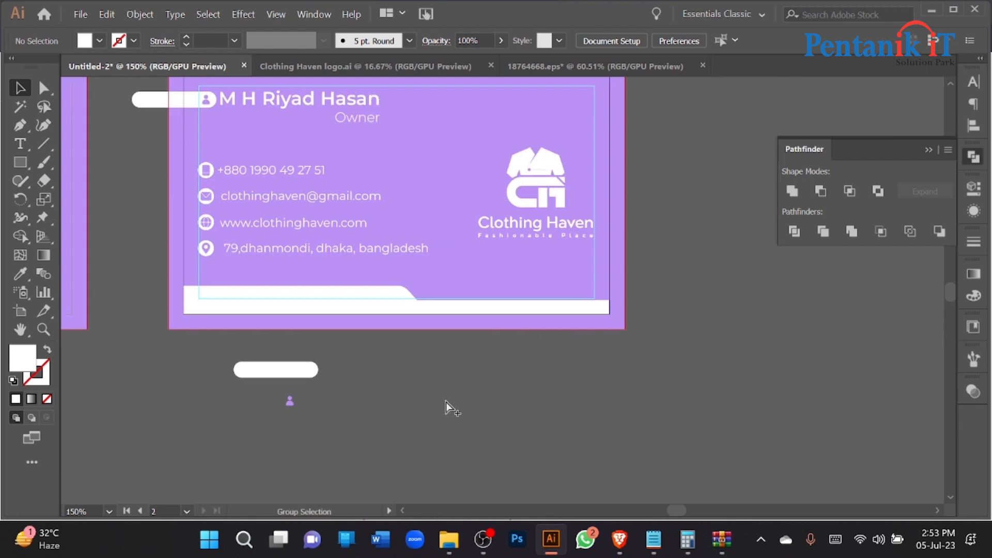
scroll(585, 323, "up", 4)
scroll(585, 323, "down", 6)
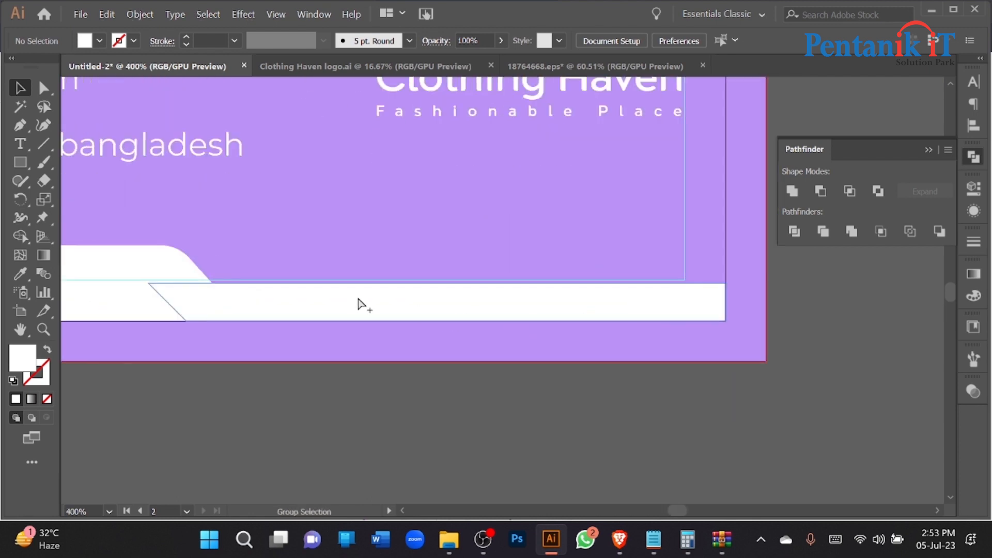
left_click_drag(442, 367, 346, 327)
key("Delete")
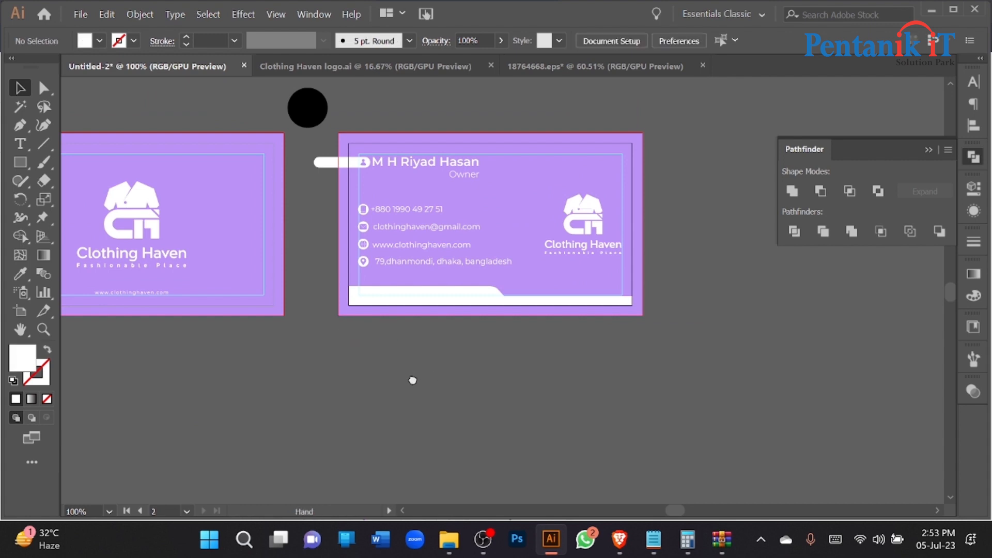
- Delete the leftover black circle above and between the two cards
left_click_drag(410, 381, 465, 372)
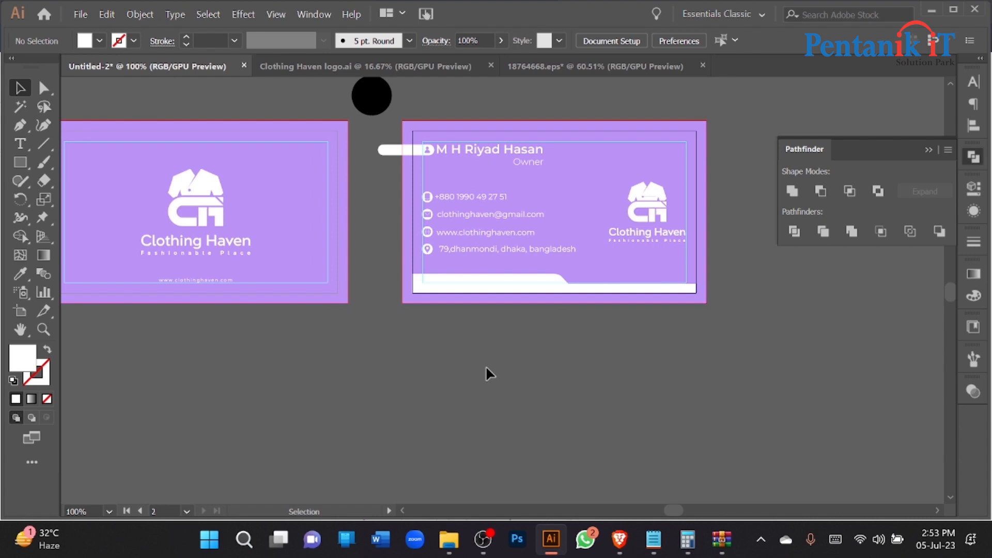
left_click_drag(321, 367, 377, 374)
left_click(445, 102)
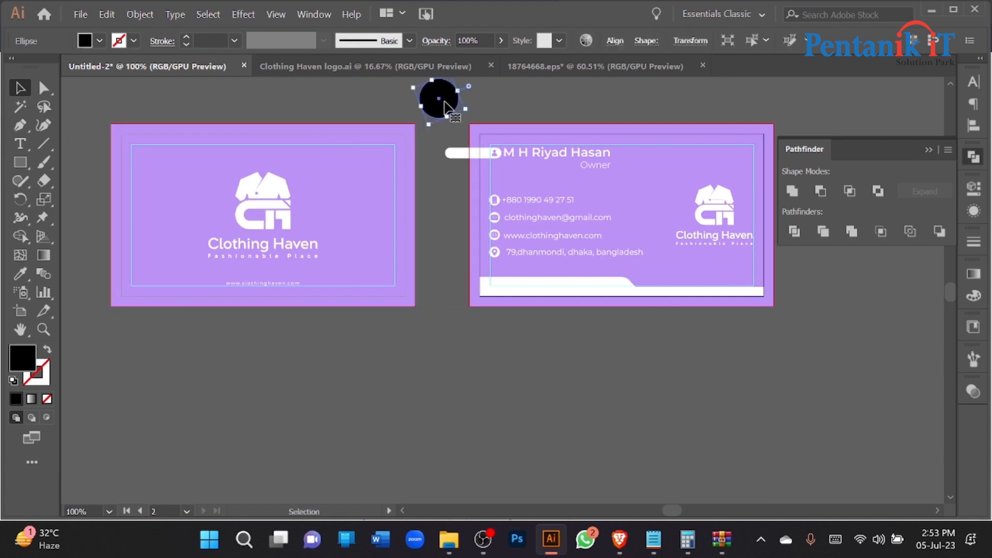
key("Delete")
left_click(77, 14)
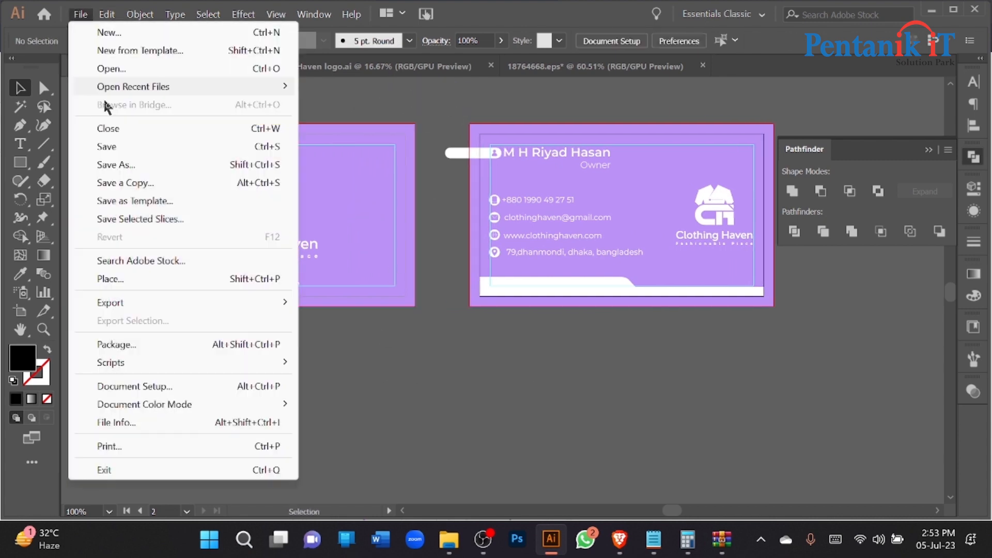
mouse_move(122, 301)
left_click(376, 321)
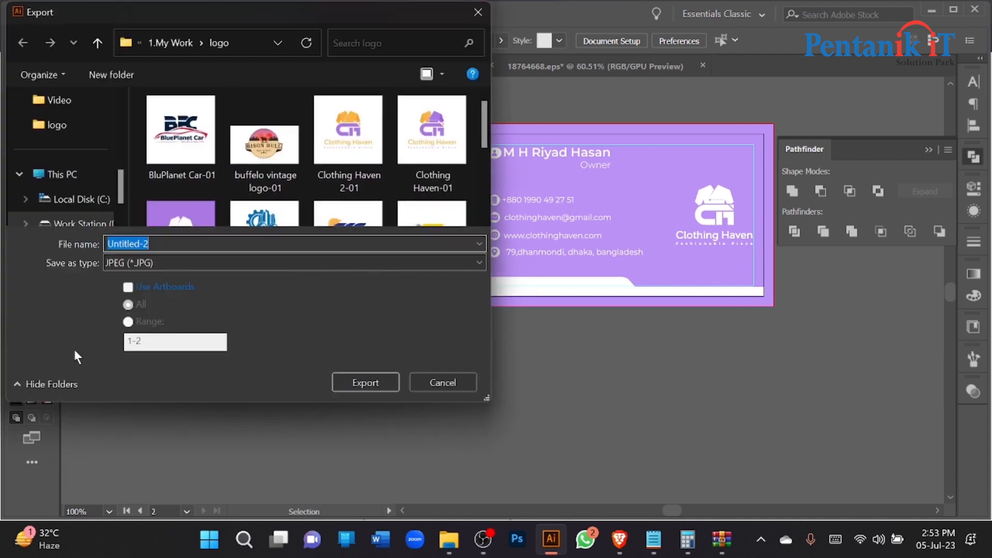
left_click(144, 287)
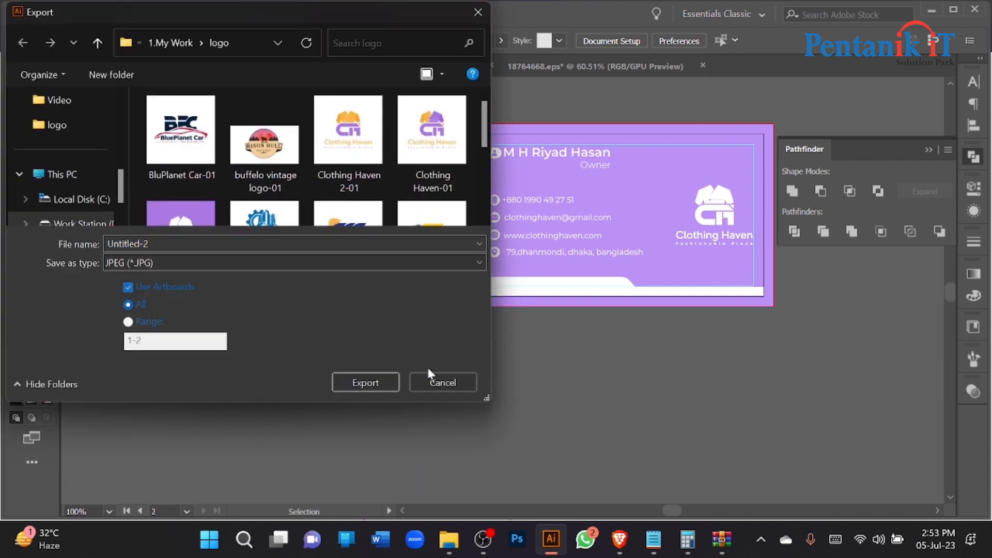
left_click(437, 381)
- Try covering the front card's trim area with a black rectangle, and undo it
left_click(27, 163)
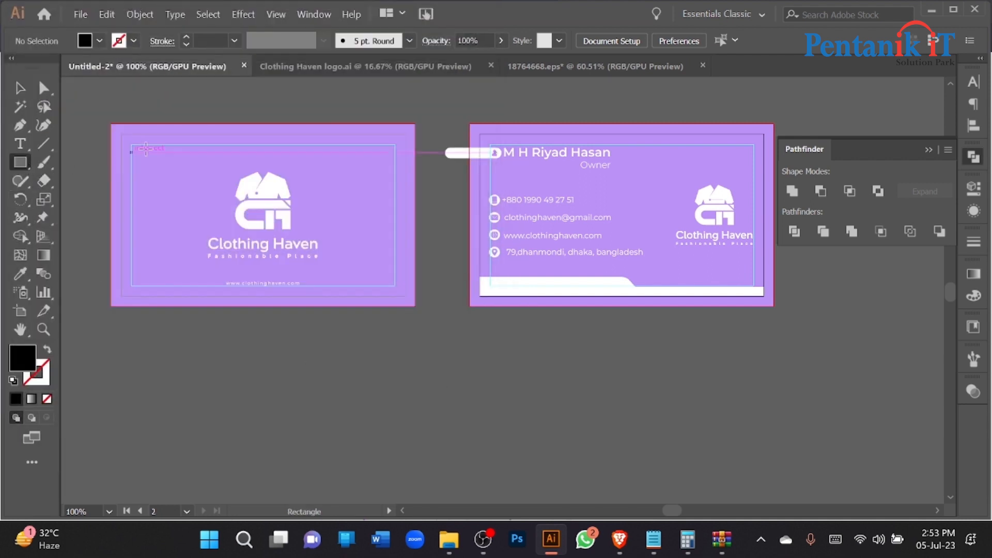
scroll(138, 145, "up", 1)
left_click_drag(113, 133, 538, 375)
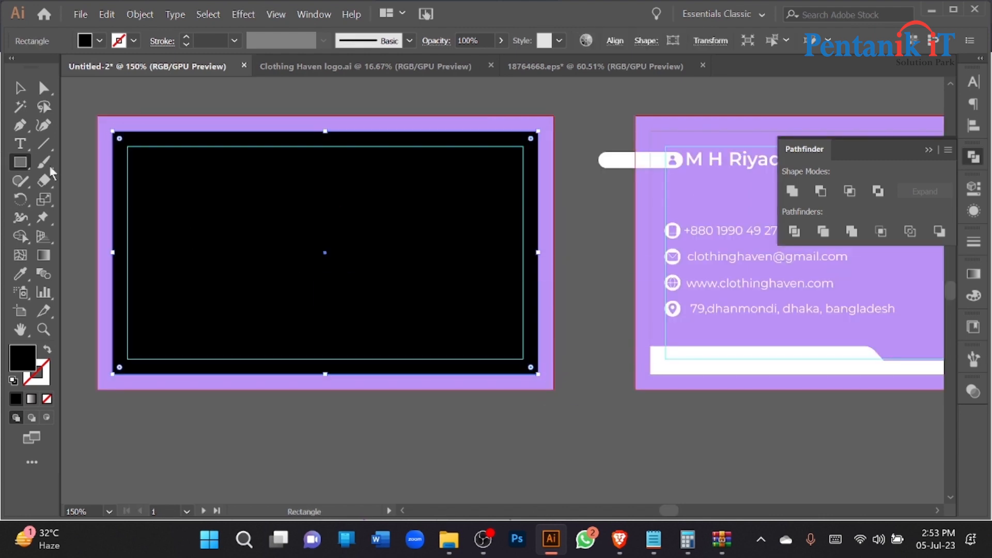
left_click(19, 88)
left_click(101, 85)
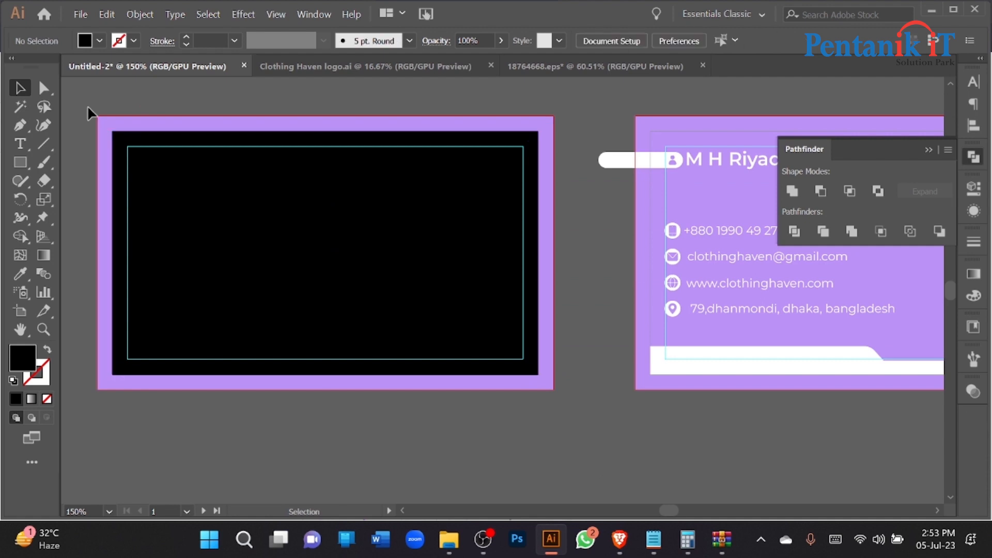
key("ctrl+z")
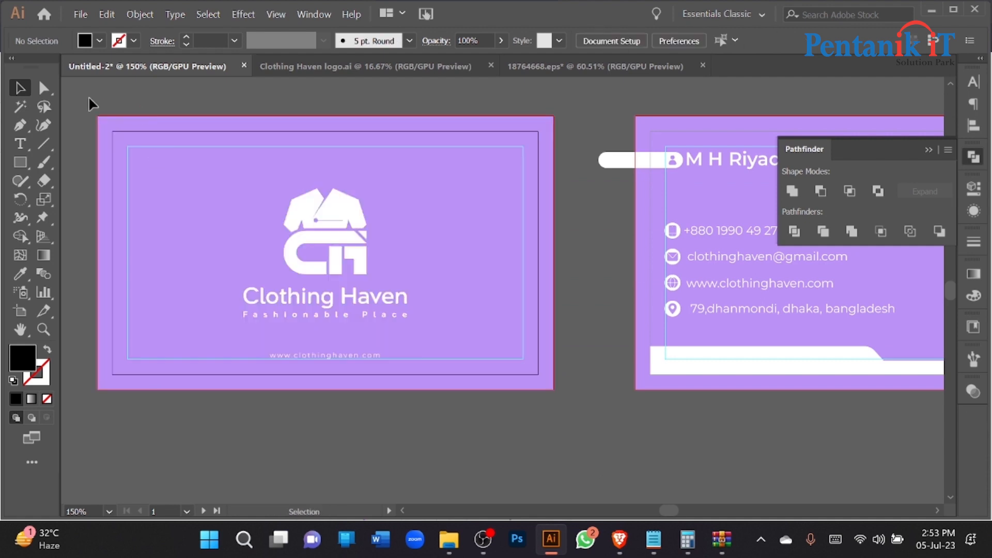
- Export all artboards to the Desktop as JPEGs named Untitled-2, in RGB at Maximum quality 10 and High (300 ppi)
left_click(82, 14)
mouse_move(290, 305)
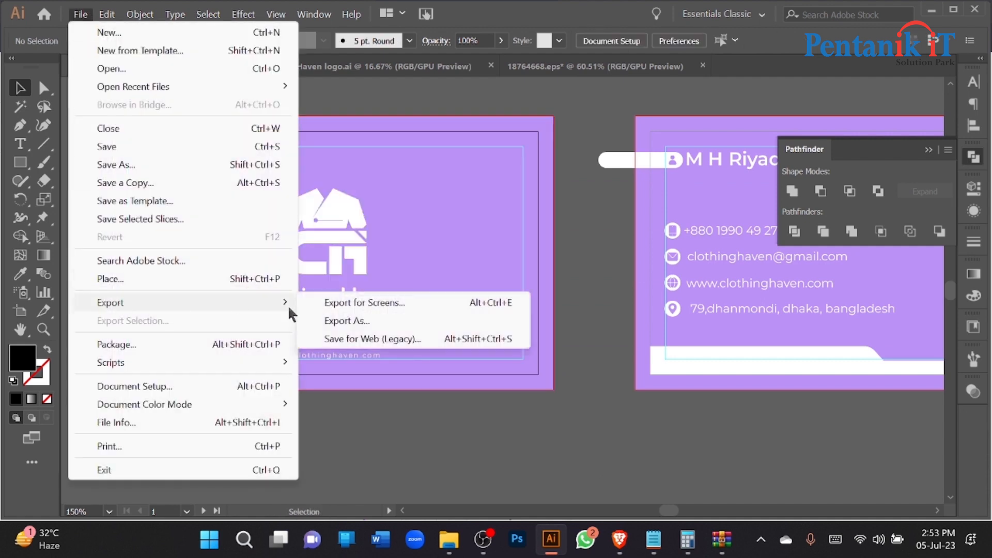
left_click(331, 321)
left_click(143, 284)
scroll(94, 180, "up", 5)
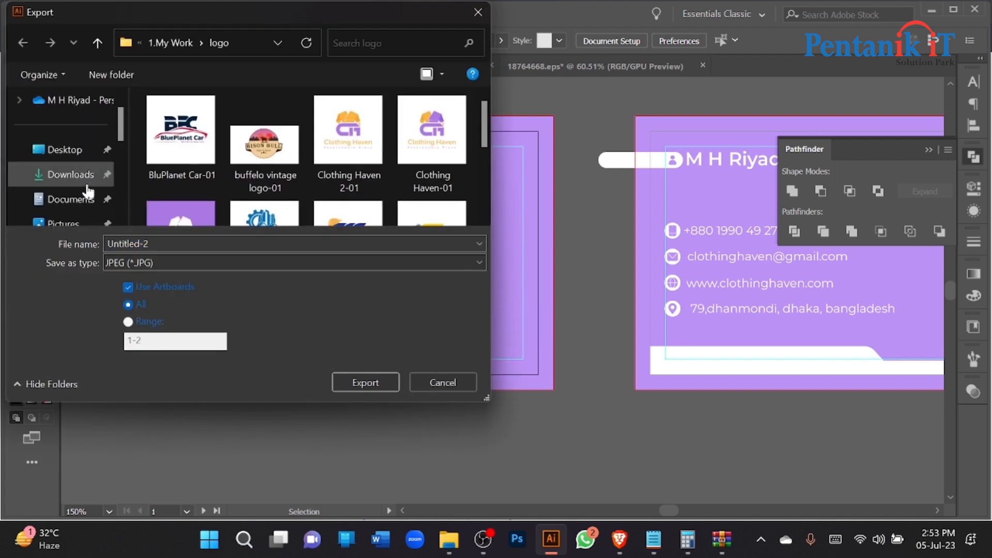
left_click(63, 150)
left_click(366, 383)
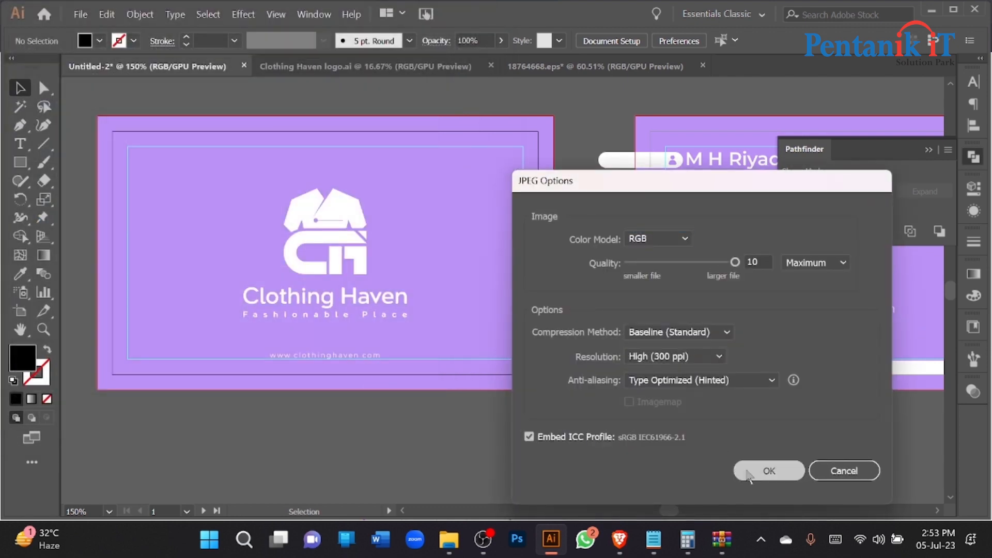
left_click(760, 471)
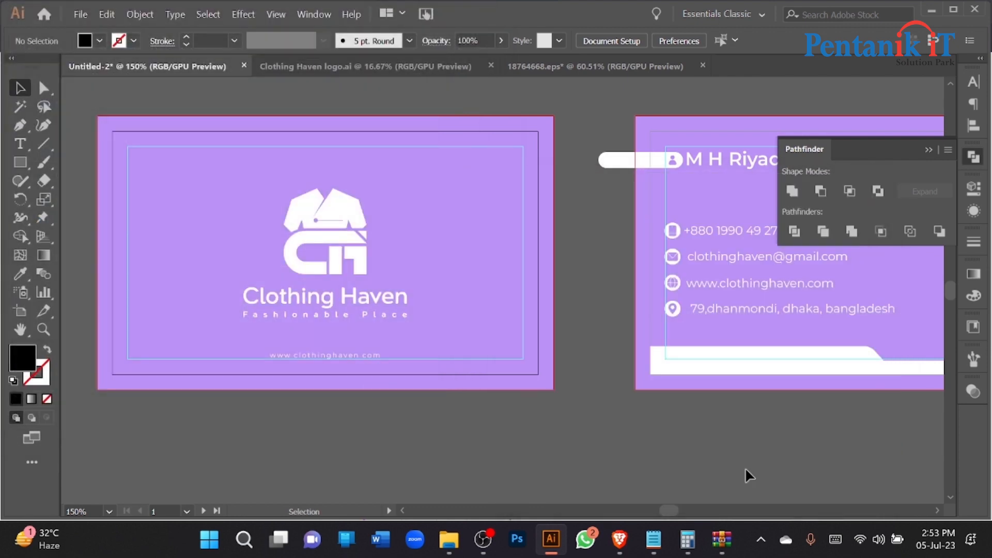
- Switch to File Explorer and view the exported Untitled-2-01 and Untitled-2-02 images from the Desktop, and return to Illustrator
left_click(448, 539)
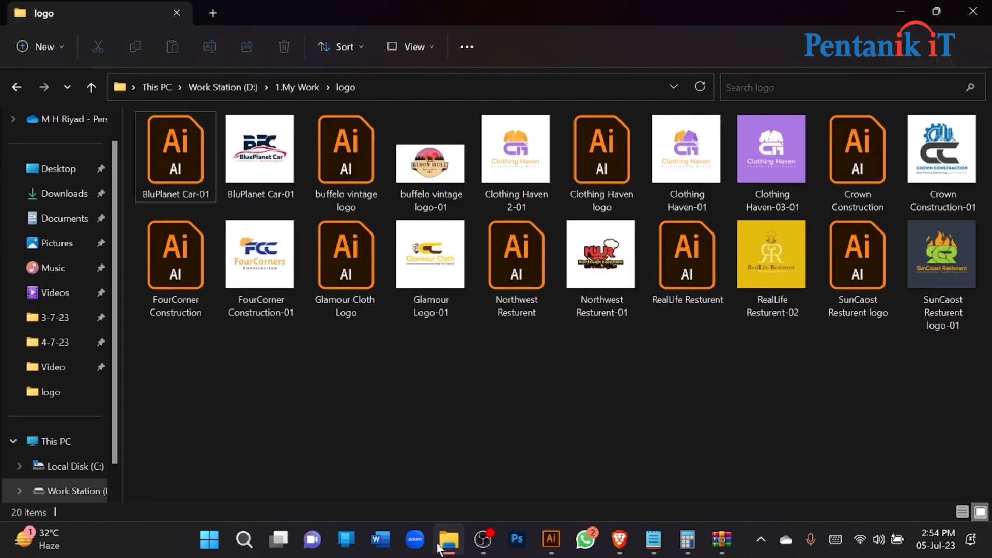
left_click(67, 178)
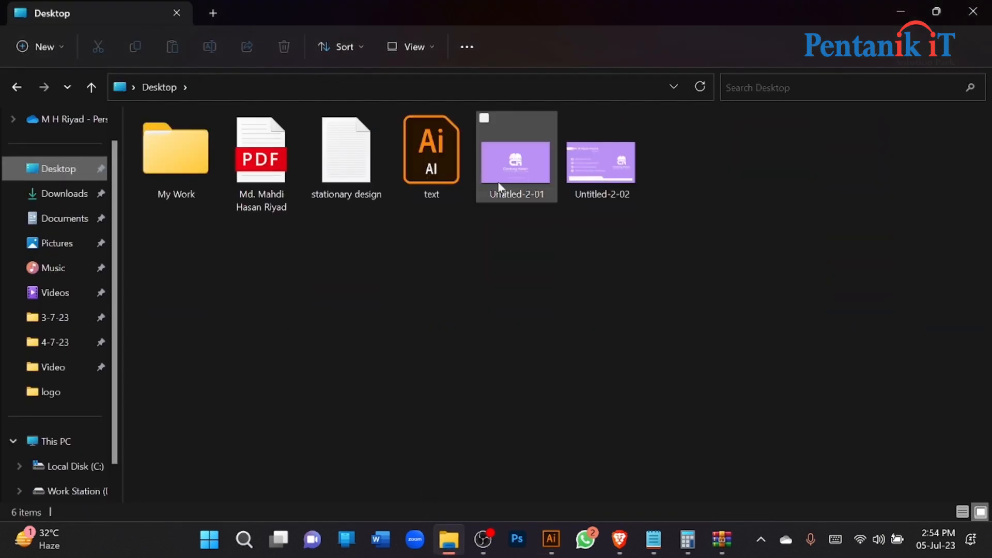
double_click(523, 166)
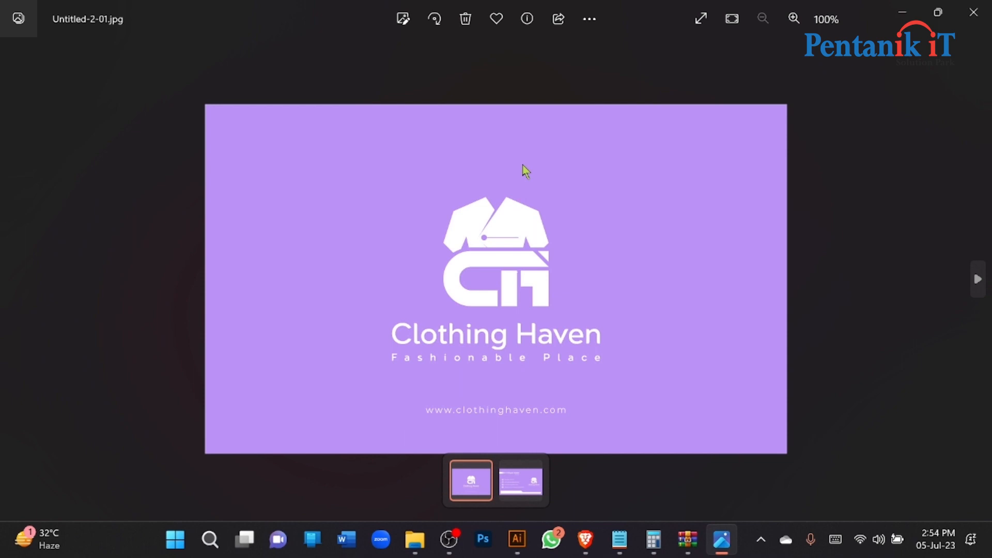
key("Right")
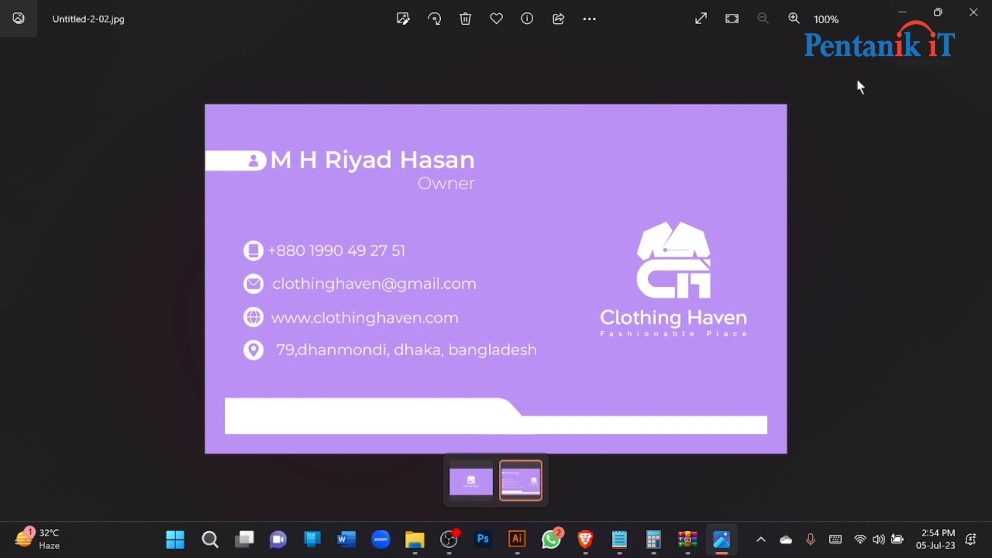
key("Left")
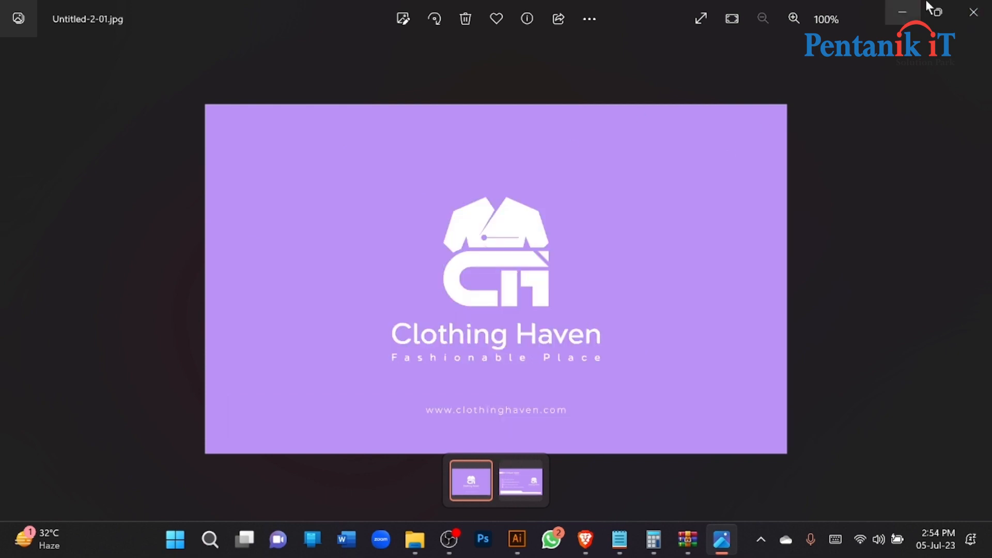
left_click(974, 12)
left_click(550, 539)
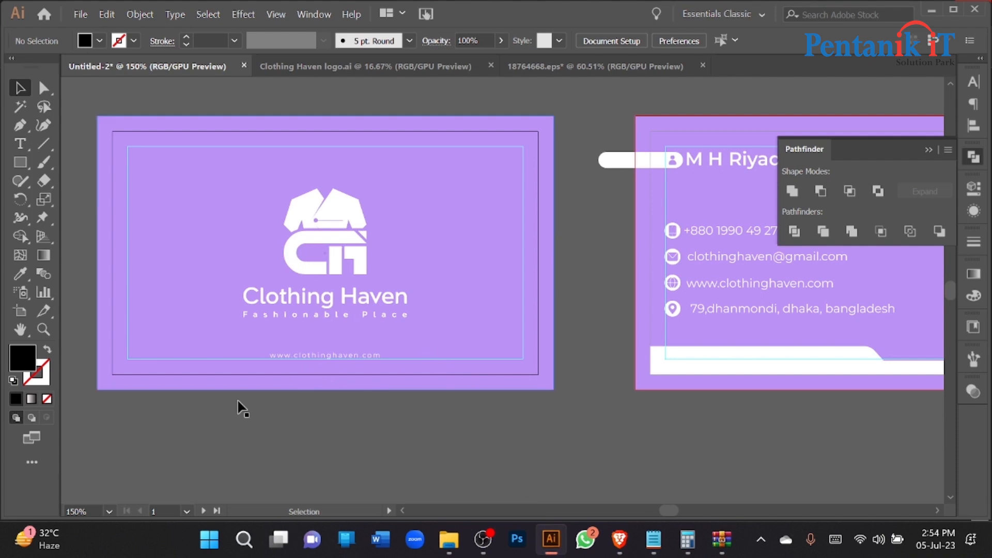
left_click(83, 14)
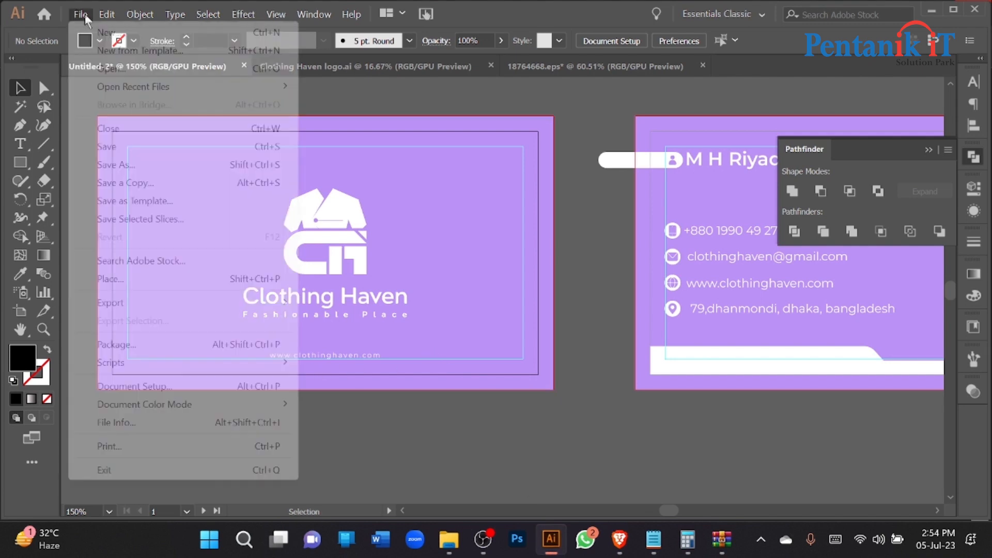
mouse_move(129, 303)
left_click(357, 321)
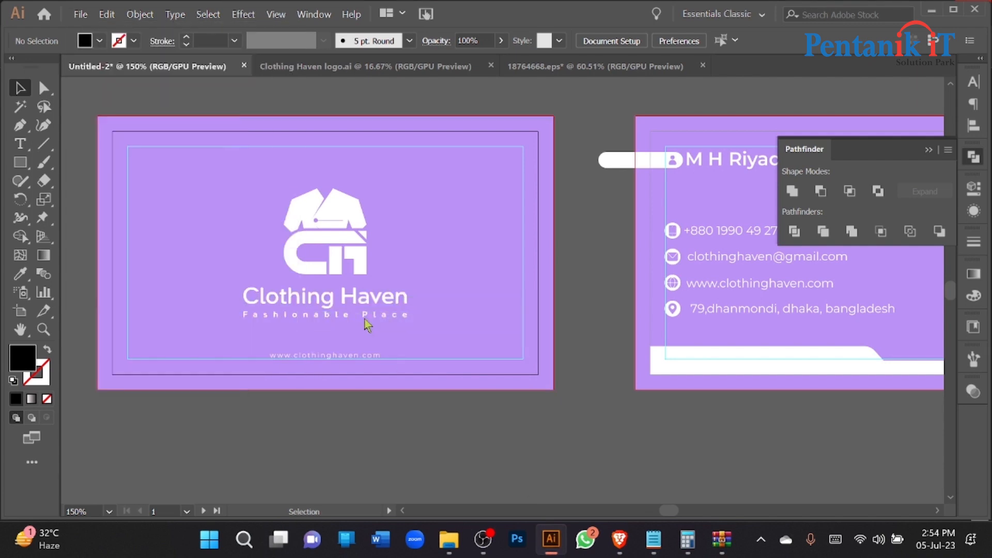
left_click(128, 287)
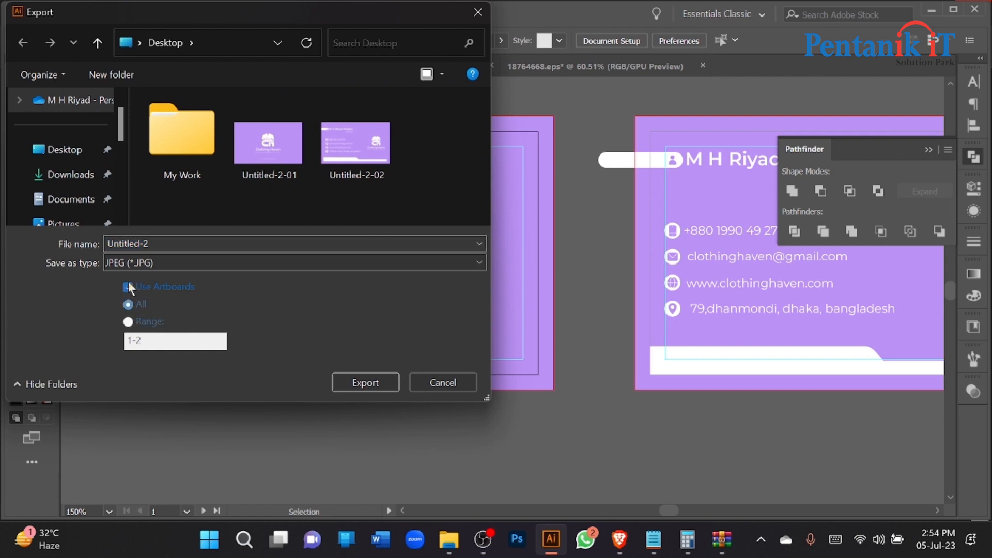
left_click(151, 264)
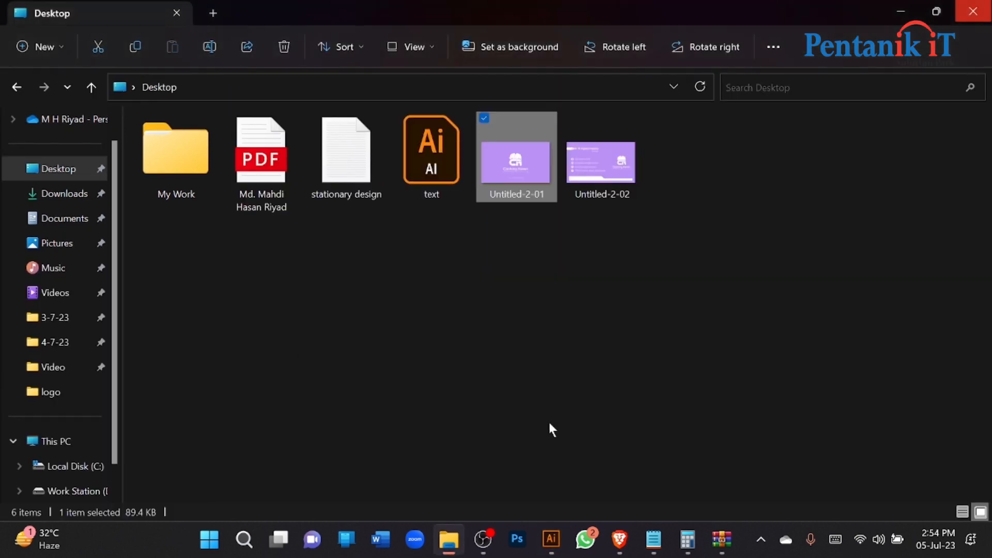
left_click(551, 539)
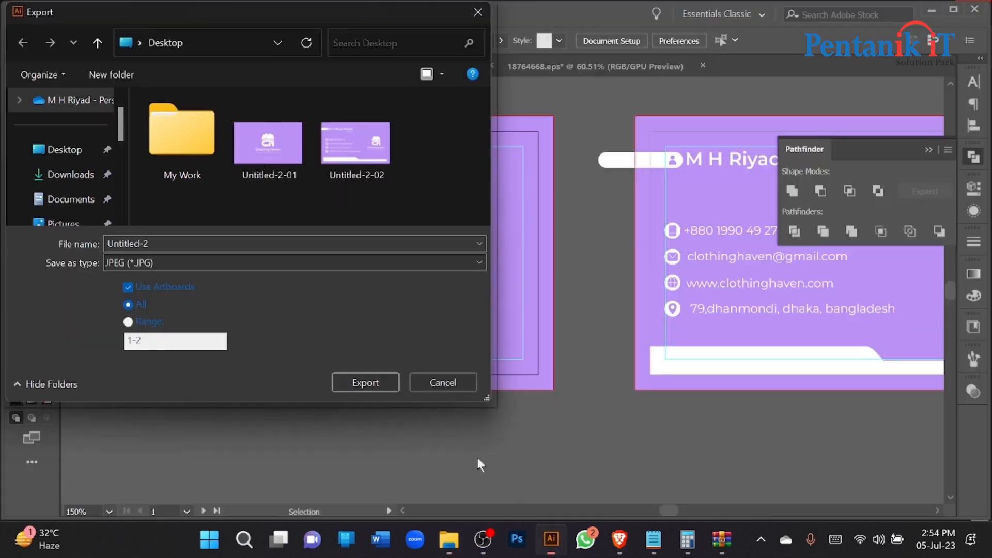
left_click(448, 381)
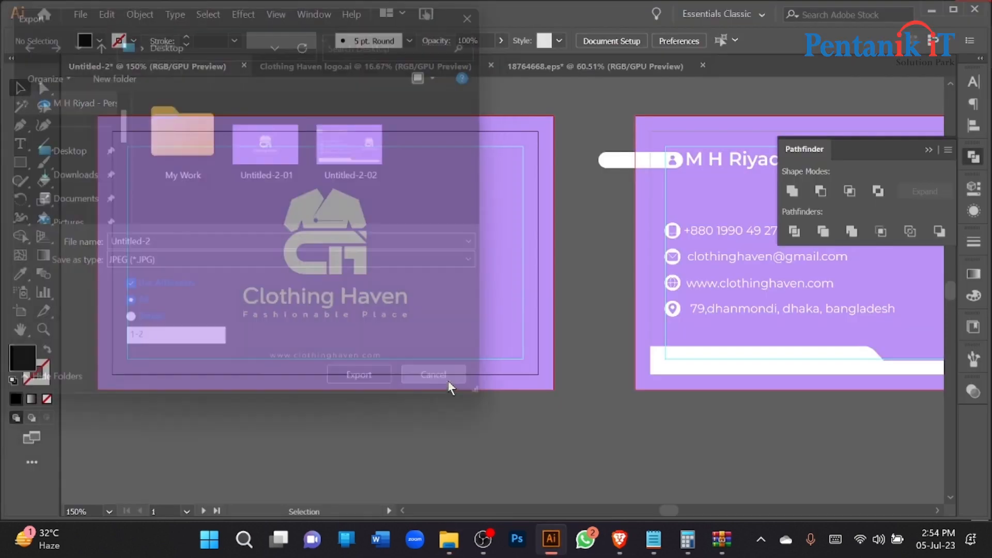
- Save the business card document to the Desktop as an Adobe PDF named Untitled-2, proceeding to the PDF settings
left_click(79, 15)
mouse_move(115, 306)
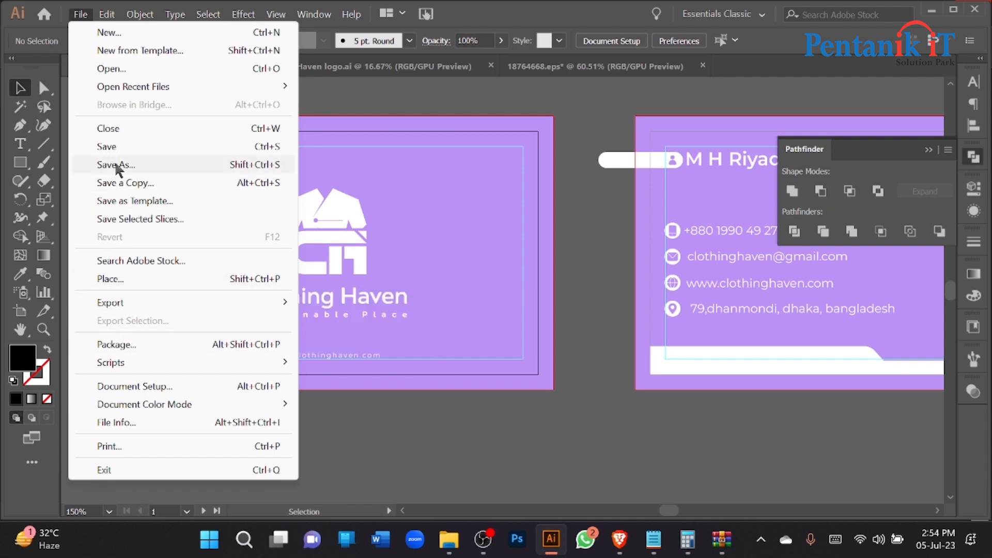
left_click(116, 164)
left_click(160, 264)
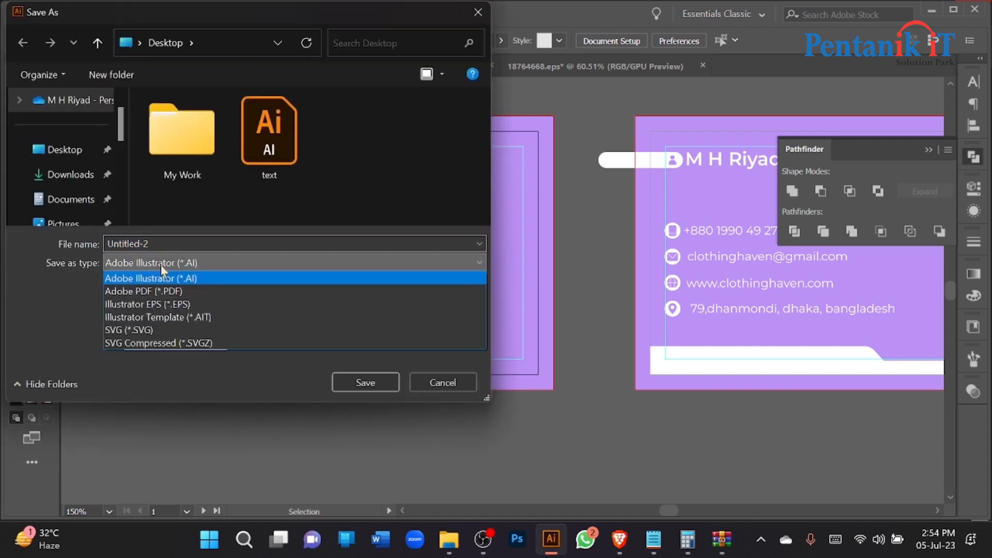
left_click(163, 292)
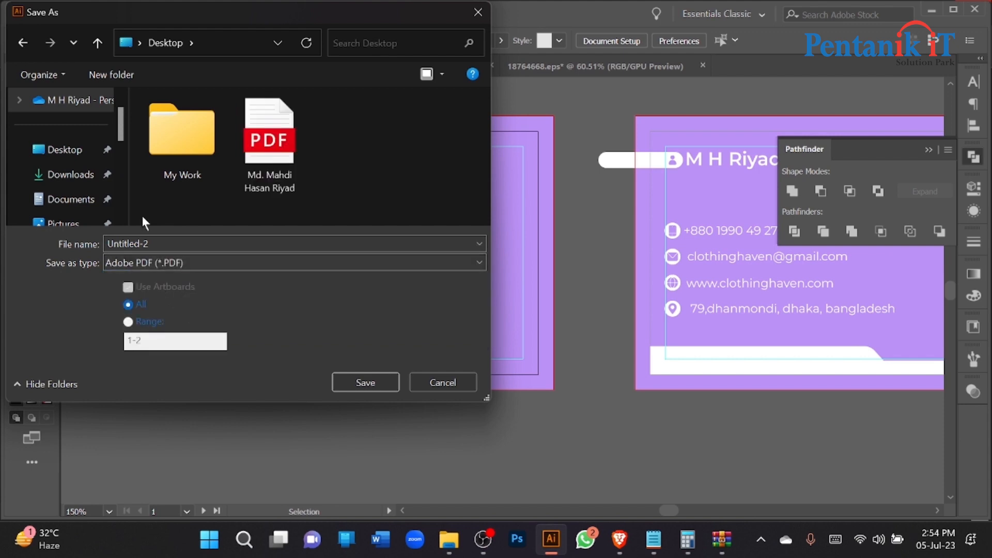
left_click(370, 390)
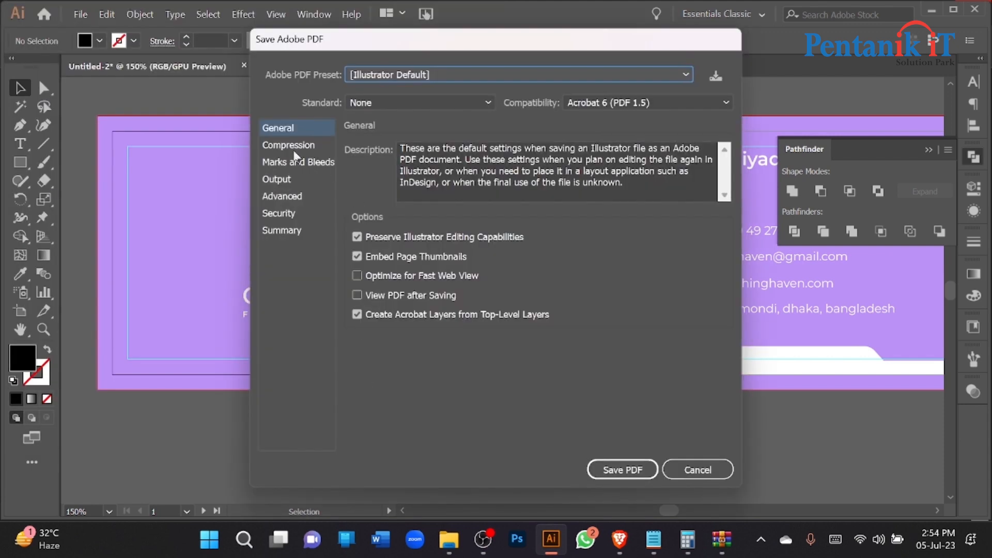
- Enable trim marks with a 0.125 pt weight and save the PDF
left_click(307, 165)
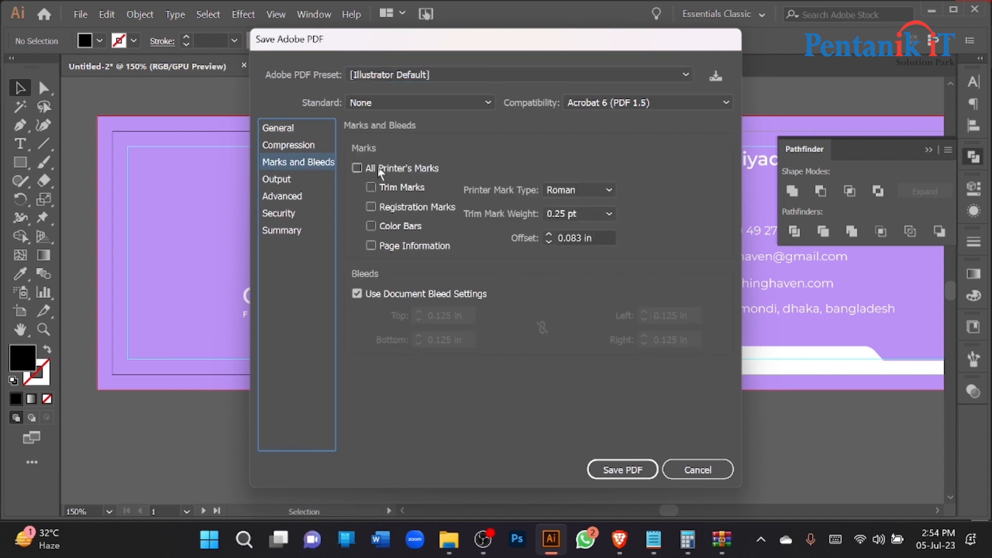
left_click(393, 188)
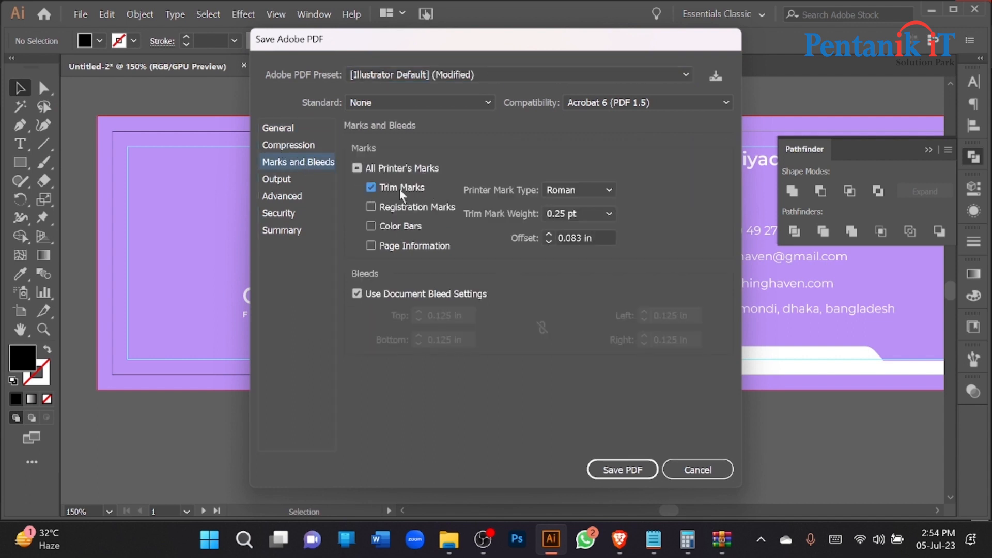
left_click(610, 214)
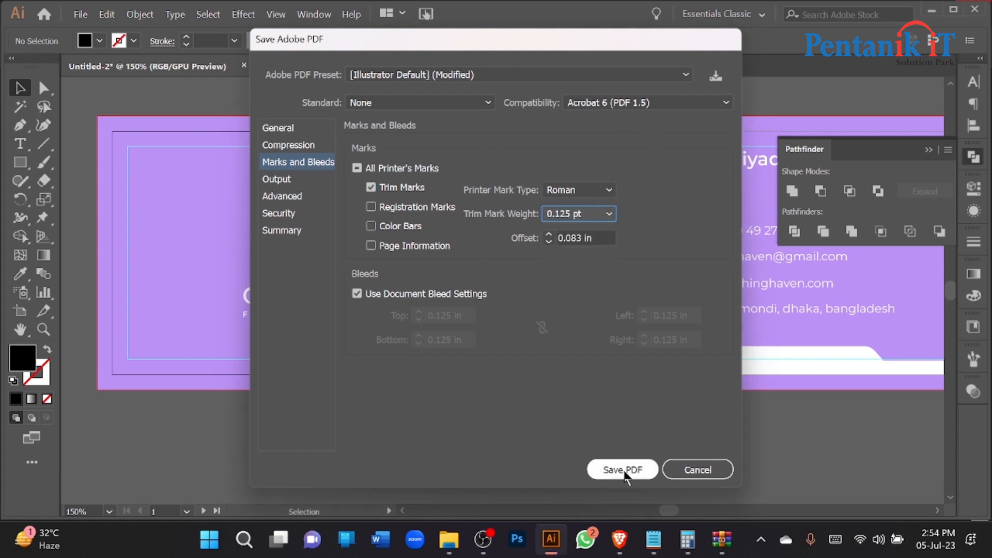
left_click(623, 470)
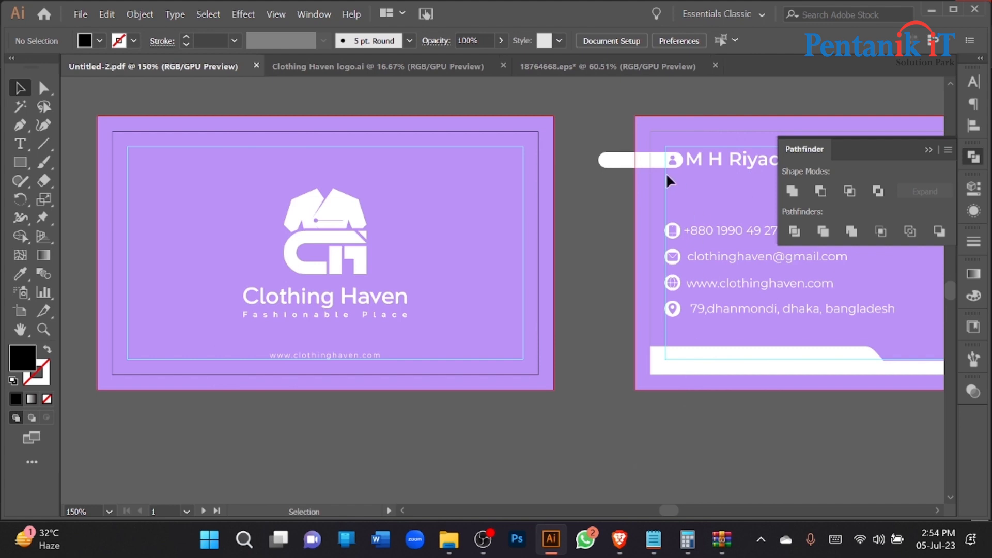
- Try shrinking the front card's purple background inward from its upper corner
left_click(110, 150)
scroll(108, 134, "up", 2)
left_click_drag(108, 128, 126, 137)
scroll(126, 138, "down", 3)
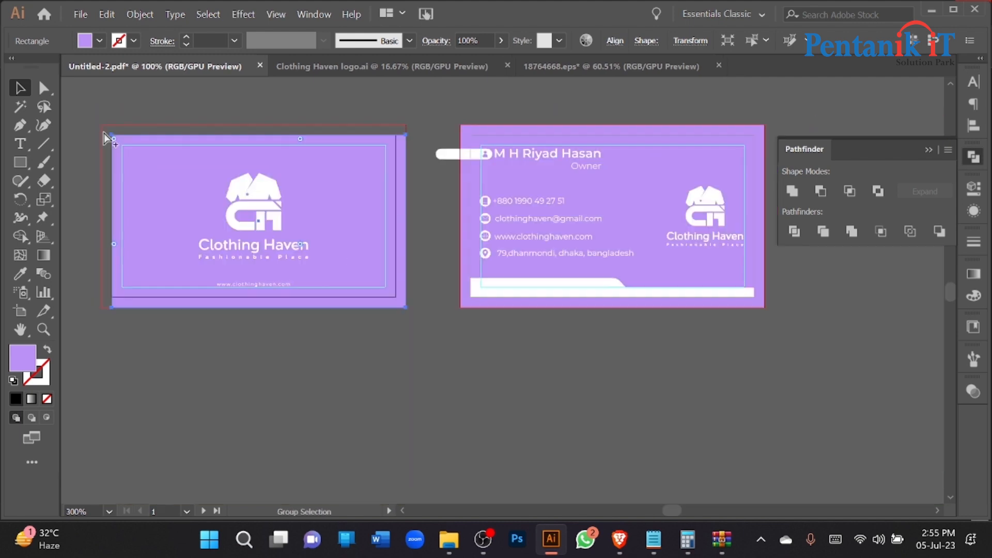
scroll(104, 133, "down", 1)
scroll(284, 218, "up", 2)
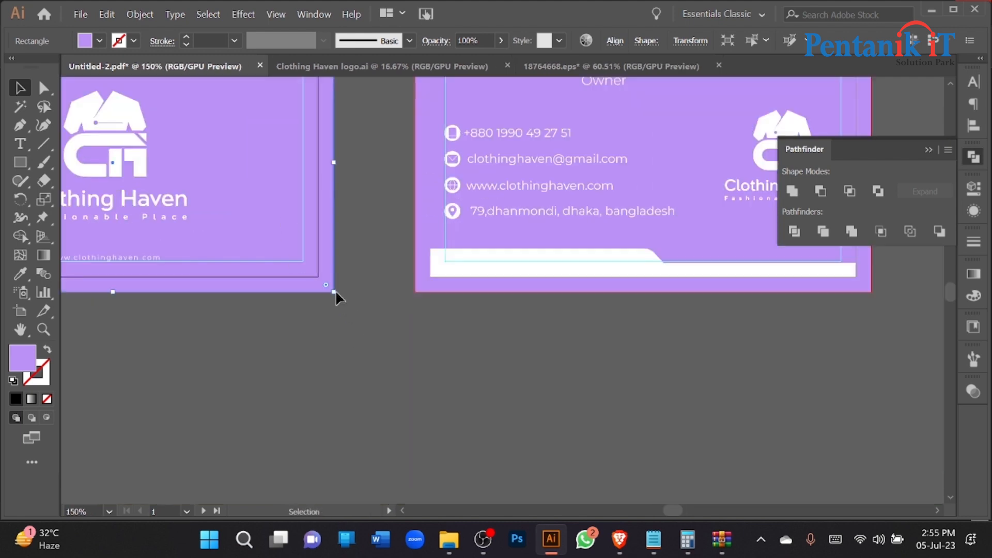
key("ctrl+s")
scroll(407, 338, "down", 2)
left_click(403, 365)
scroll(238, 218, "up", 1)
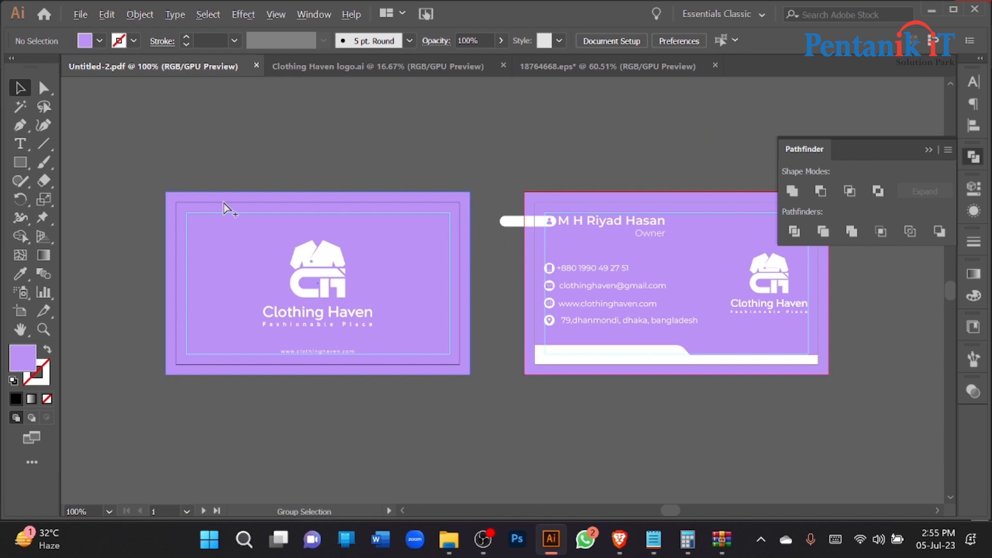
- Set the document's bleed to 0 on all sides in the document setup
left_click(81, 15)
left_click(139, 388)
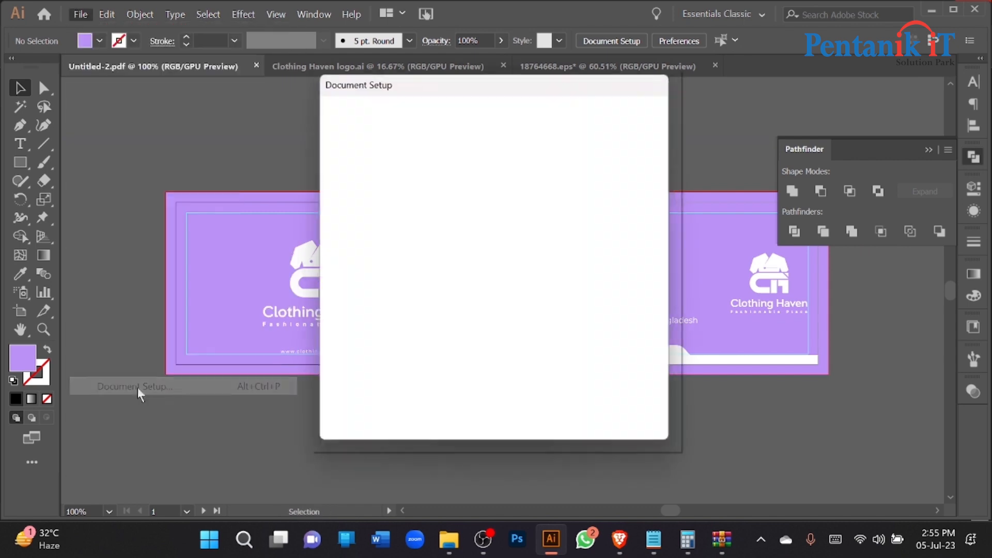
left_click(367, 178)
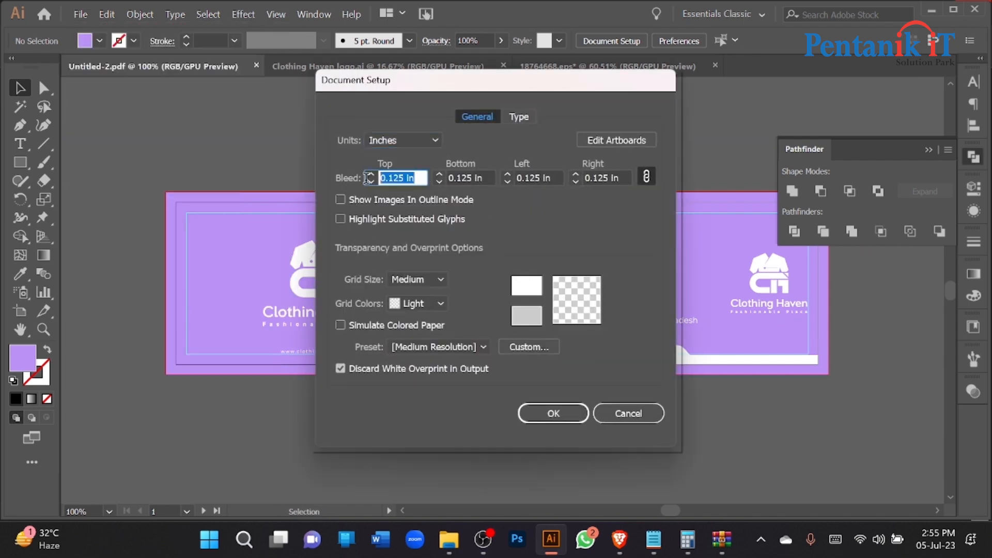
type("0")
left_click(571, 416)
- Draw a purple rectangle without a stroke exactly over the front card's artboard
scroll(202, 235, "up", 2)
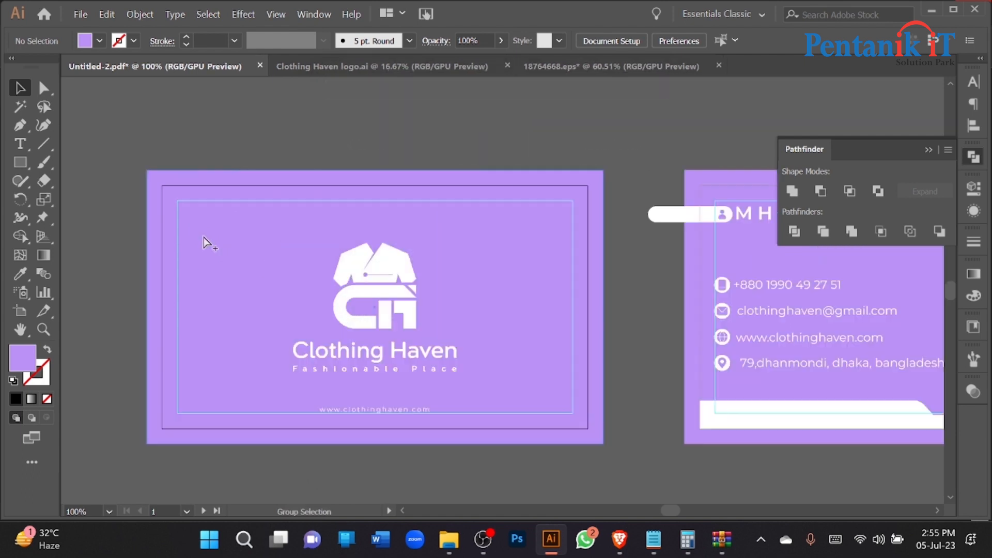
left_click(177, 200)
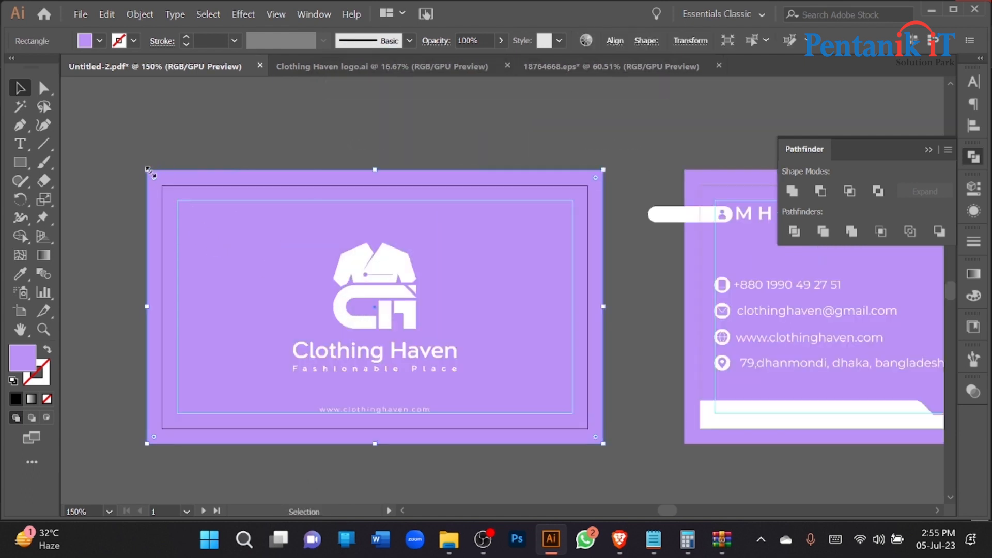
left_click(69, 160)
left_click(24, 162)
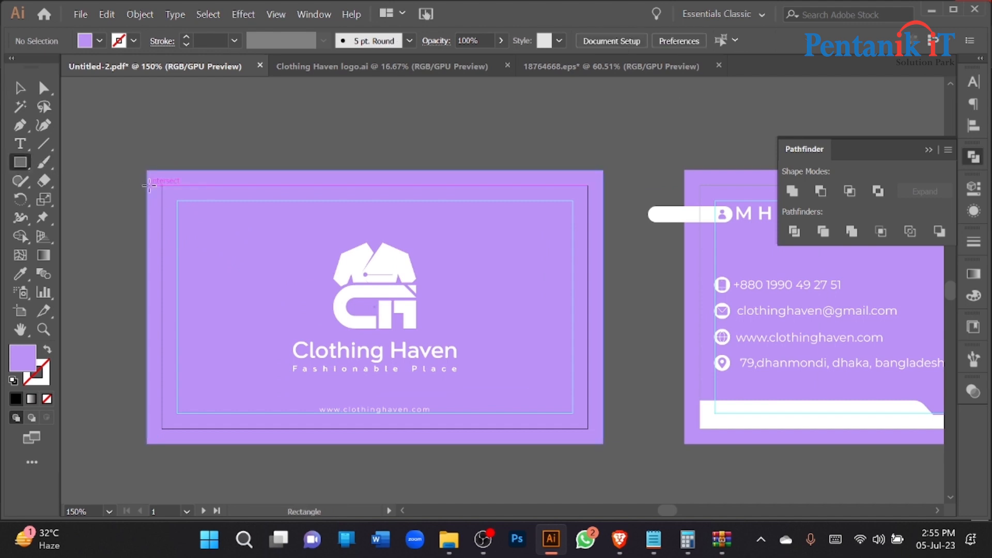
left_click_drag(162, 186, 588, 428)
left_click(19, 90)
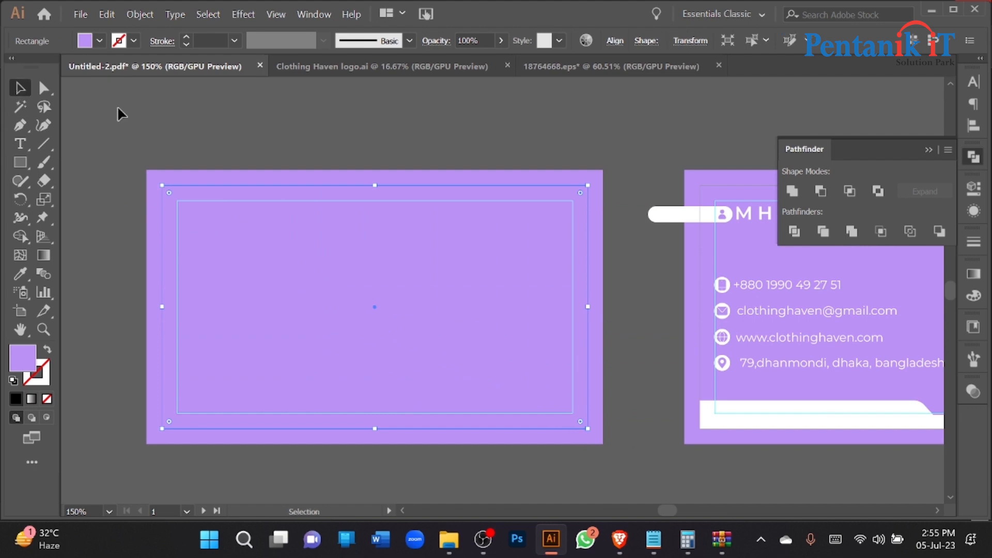
left_click(221, 110)
scroll(257, 219, "down", 1)
- Try moving the purple rectangle off the front card, undo the move and delete the rectangle
left_click_drag(291, 266, 269, 196)
key("ctrl+z")
left_click(178, 163)
left_click_drag(315, 254, 316, 170)
key("ctrl+z")
key("Delete")
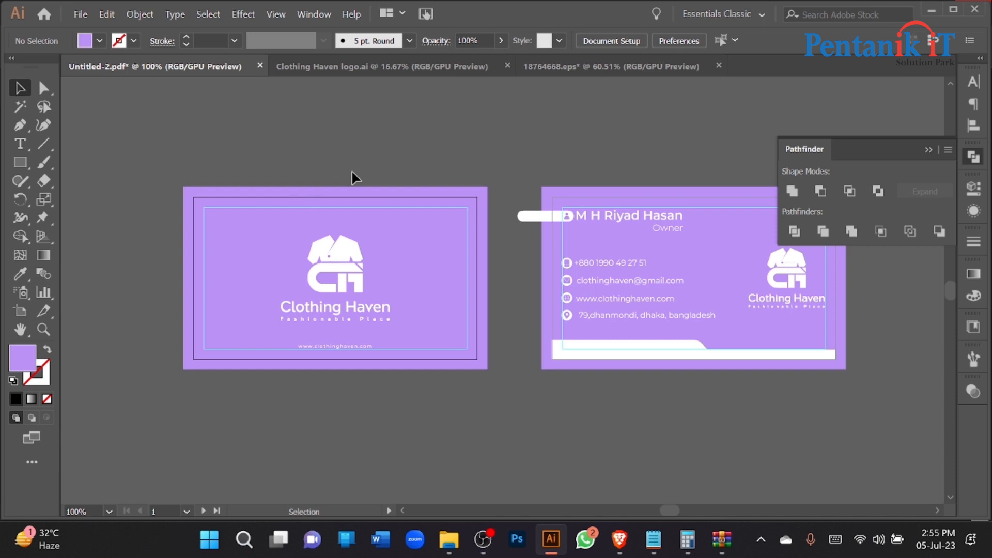
- Set the fill colour to off-white f9f9f9
scroll(328, 180, "down", 2)
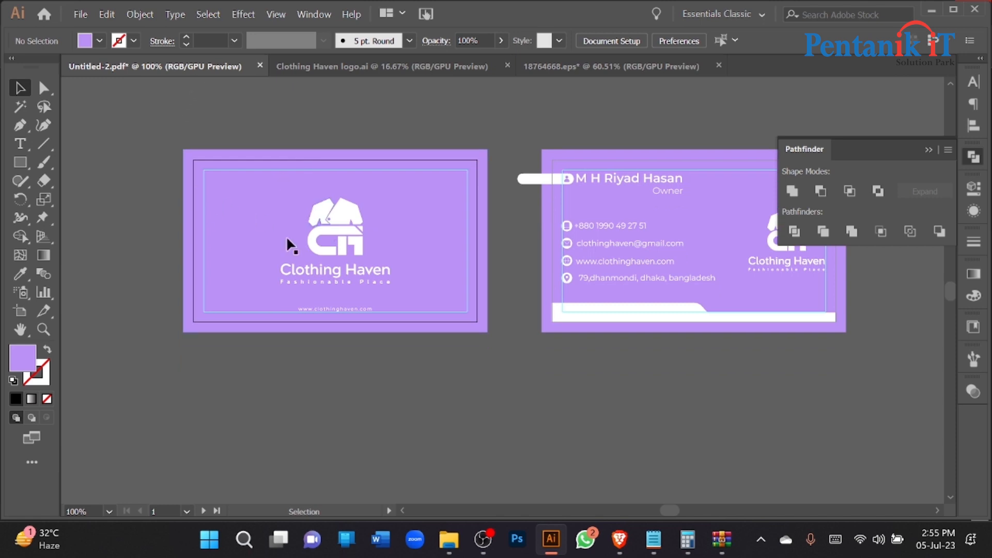
double_click(22, 373)
left_click_drag(609, 147, 592, 144)
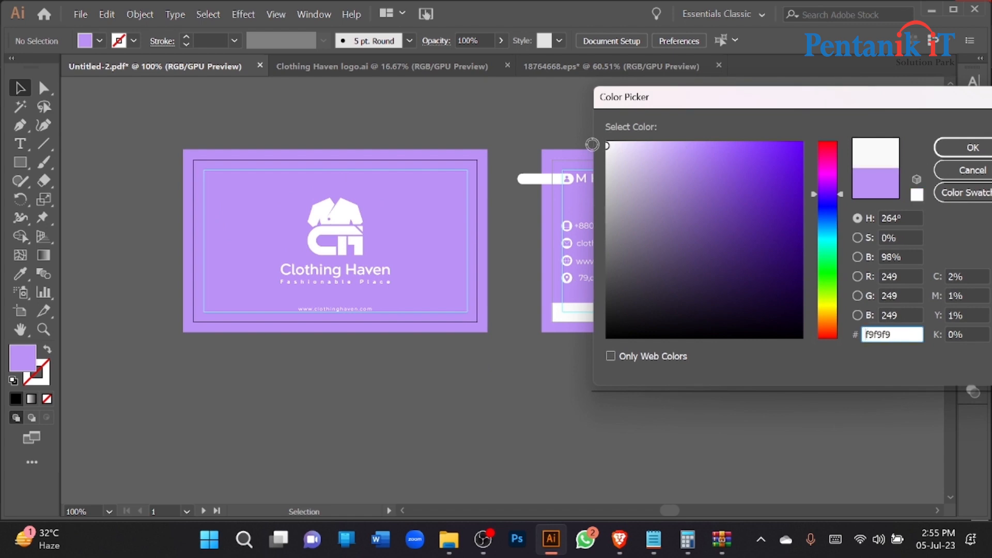
left_click(958, 148)
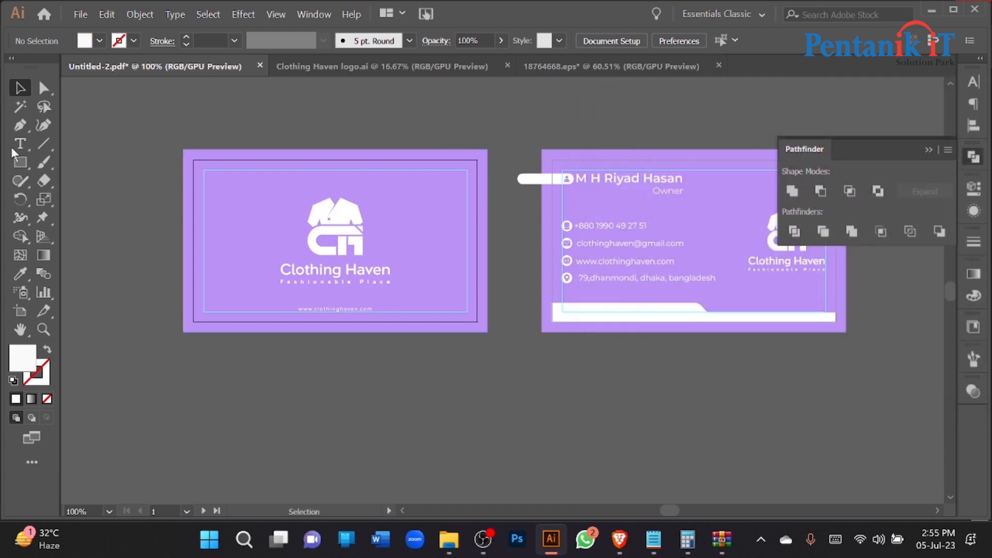
- Draw an off-white rectangle over the front card's artboard and make a clipping mask with the front artwork
left_click(24, 165)
left_click_drag(193, 160, 477, 321)
left_click(19, 88)
key("ctrl+v")
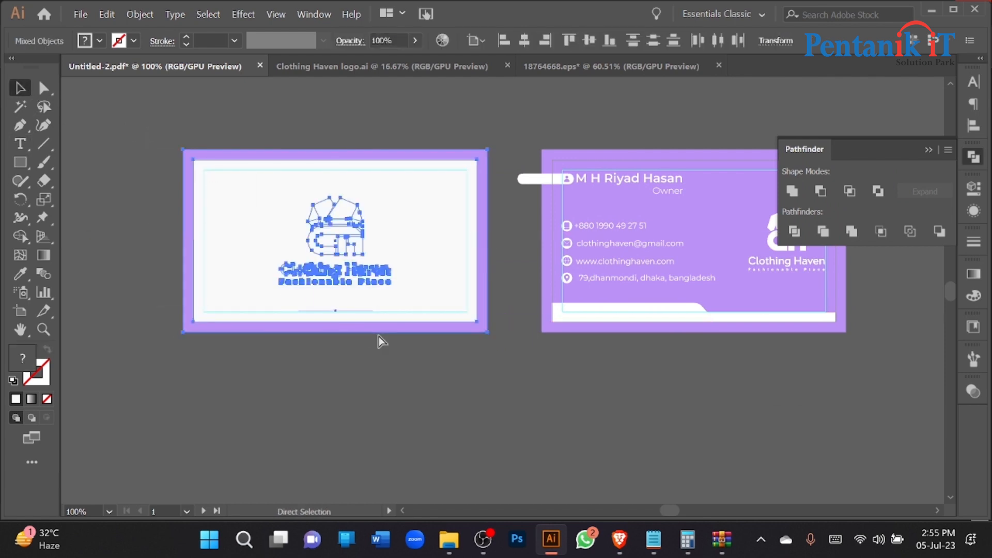
key("ctrl+7")
left_click(439, 385)
- Try moving the clipped front card artwork and undo the move
left_click_drag(467, 396, 395, 395)
left_click_drag(298, 245, 194, 363)
key("ctrl+z")
key("ctrl+z")
left_click(309, 399)
key("ctrl+z")
left_click(334, 423)
- Try moving the address, logo and website text on the back card, and undo the changes
left_click_drag(554, 255, 536, 399)
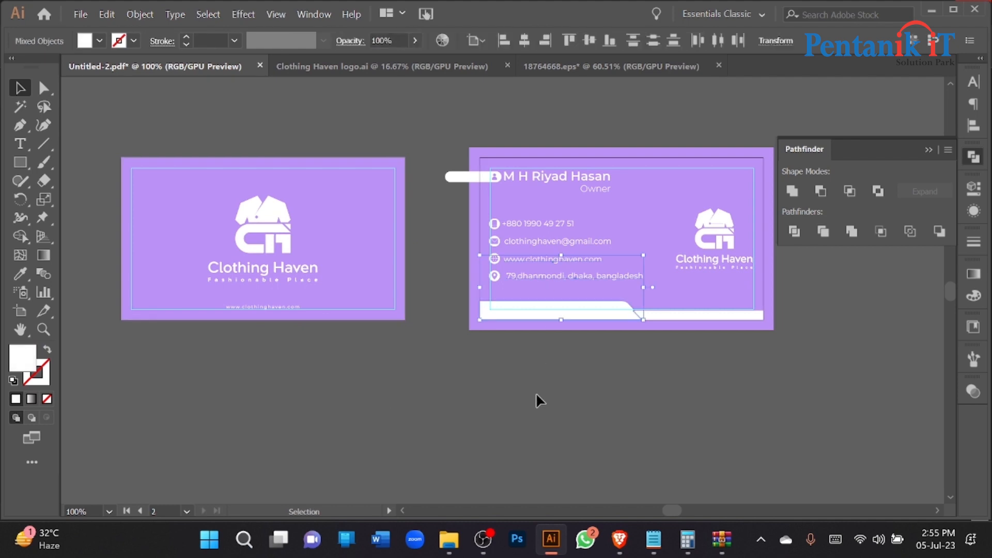
key("ctrl+z")
left_click(546, 434)
key("ctrl+shift+z")
left_click(544, 371)
left_click_drag(595, 162, 647, 194)
left_click_drag(636, 203, 693, 280)
left_click_drag(717, 220, 699, 322)
left_click_drag(559, 260, 523, 200)
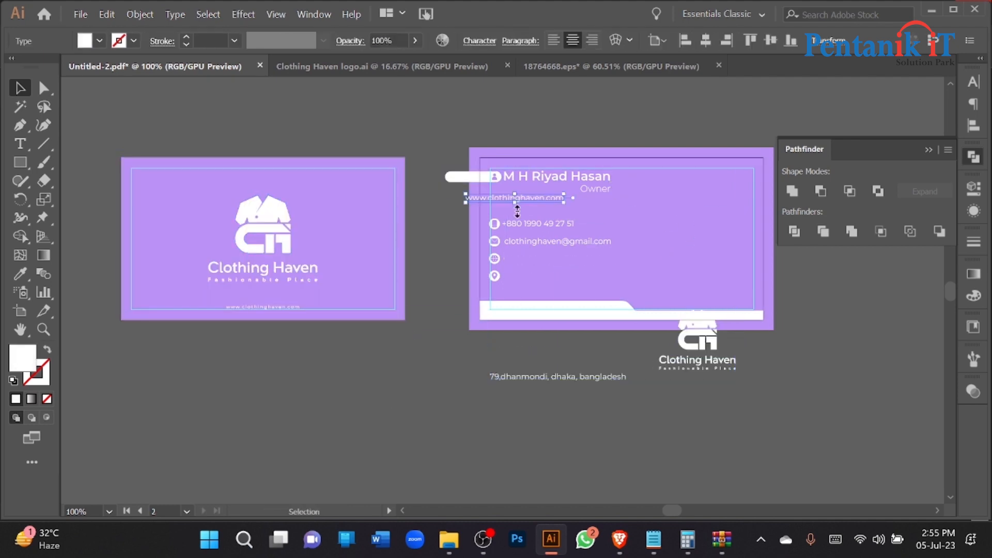
key("ctrl+z")
key("ctrl+z")
key("ctrl+z")
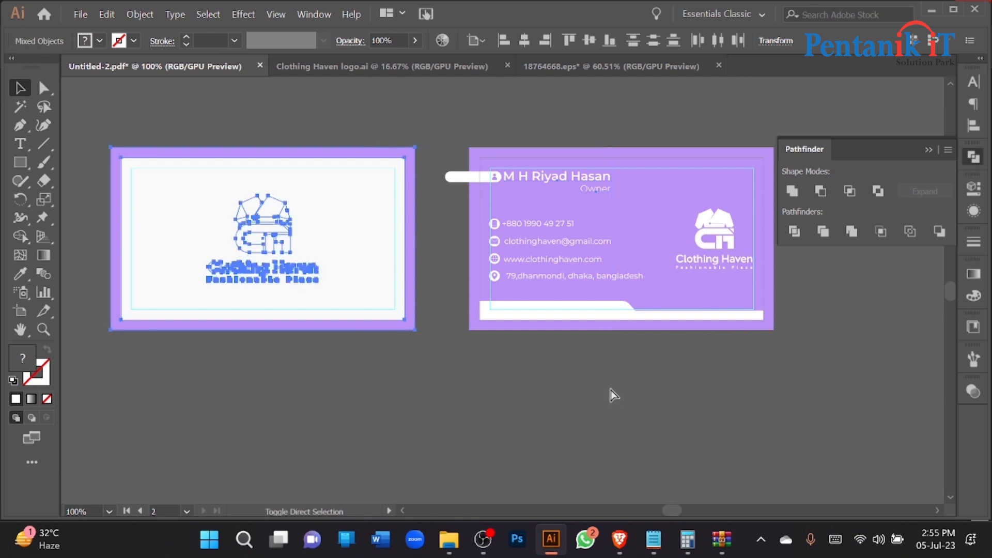
- Reapply the front card's clipping mask and try moving the clipped group downward
key("ctrl+shift+z")
left_click(416, 369)
left_click_drag(338, 251, 357, 307)
key("ctrl+z")
left_click_drag(326, 252, 357, 336)
- Undo the front card's clipping mask and delete the off-white rectangle covering the artwork
key("ctrl+z")
key("ctrl+z")
key("ctrl+z")
key("ctrl+z")
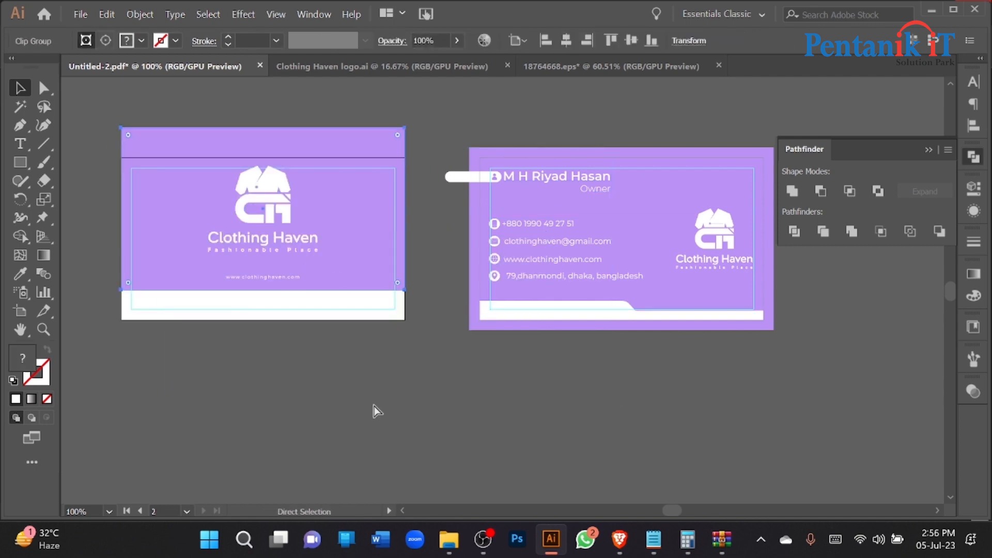
left_click(389, 416)
left_click_drag(211, 251, 383, 421)
key("Delete")
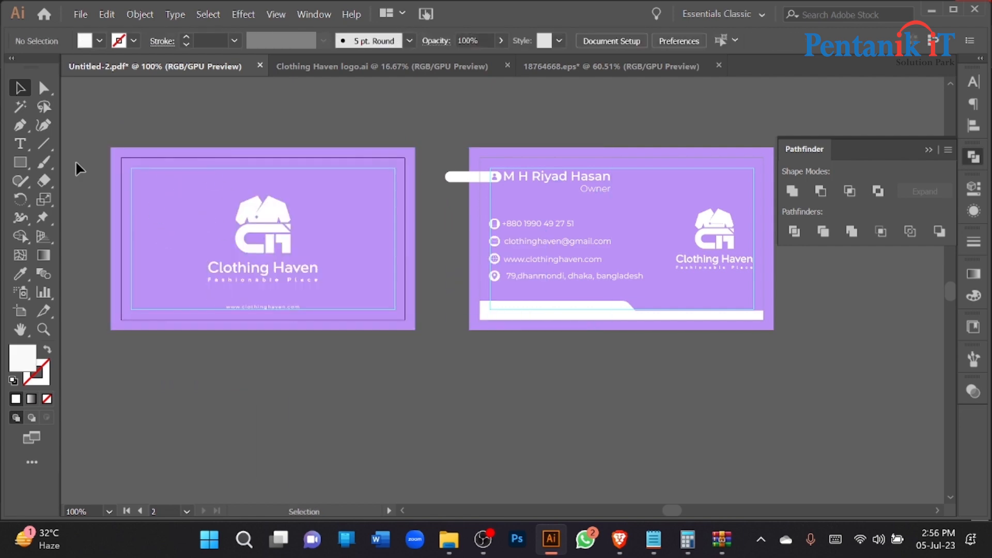
- Draw an off-white rectangle exactly over the front card's artboard and bring it to the front
left_click(20, 161)
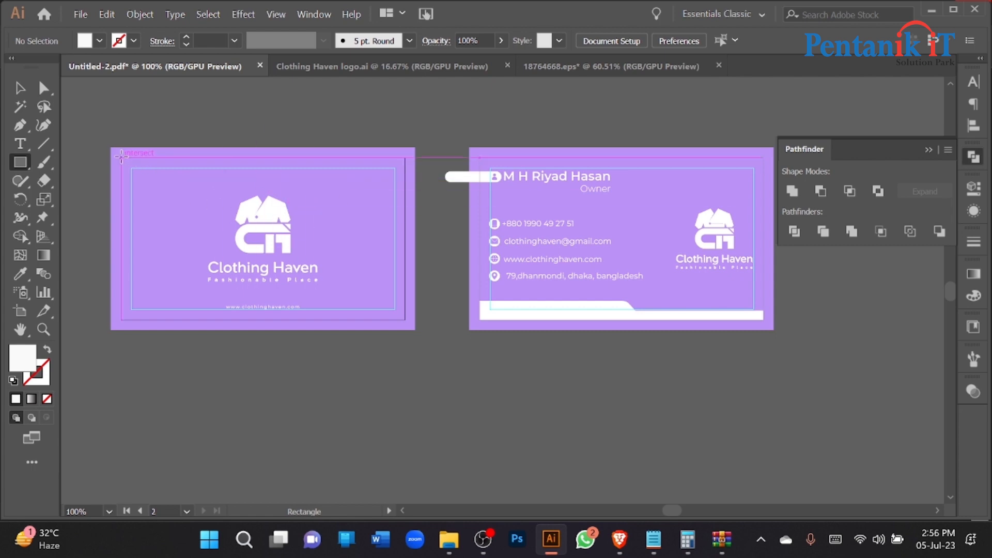
left_click_drag(121, 155, 404, 319)
left_click(20, 88)
left_click(179, 106)
left_click_drag(201, 247, 258, 243)
key("ctrl+z")
right_click(206, 222)
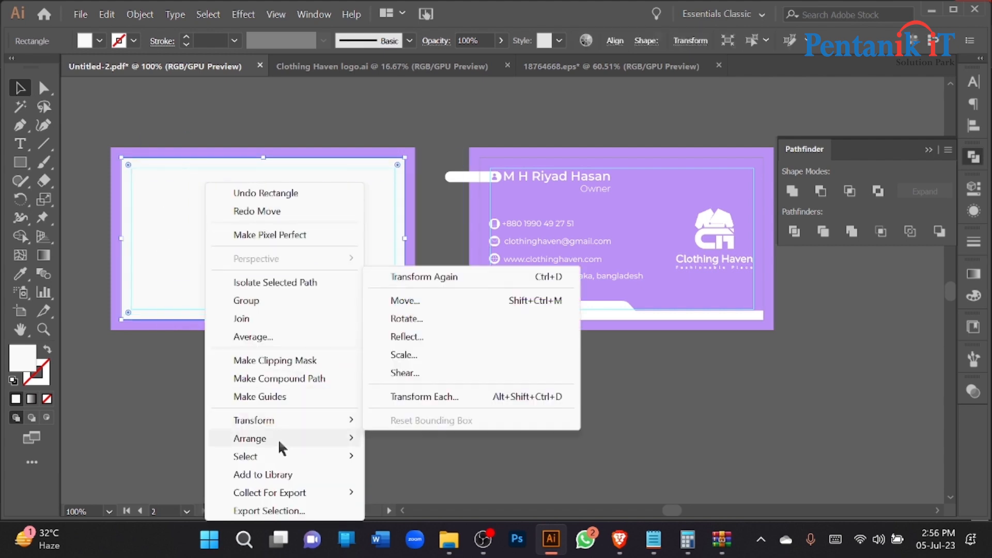
mouse_move(335, 438)
left_click(433, 440)
left_click(343, 326)
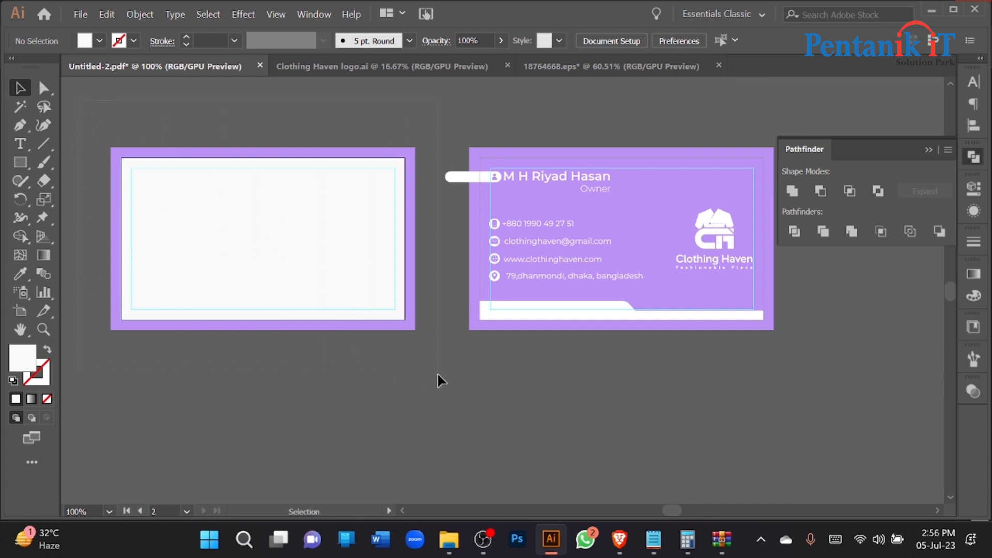
- Try making a clipping mask from the front card's artwork and the off-white rectangle, and undo it
left_click(311, 252)
right_click(306, 197)
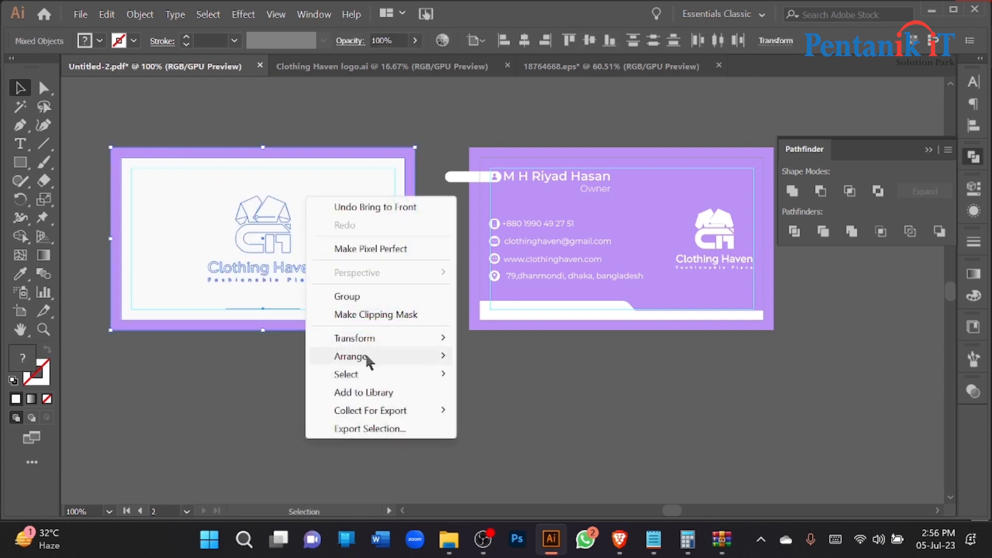
left_click(366, 315)
key("ctrl+shift+a")
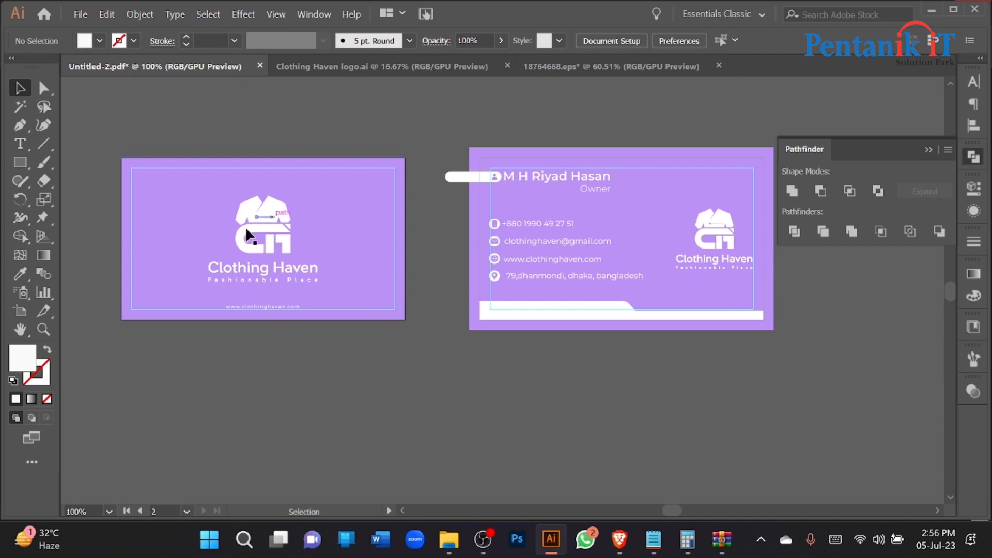
key("ctrl+z")
- Clip all of the front card's artwork to the off-white rectangle with a clipping mask
left_click(290, 399)
left_click_drag(88, 118, 261, 271)
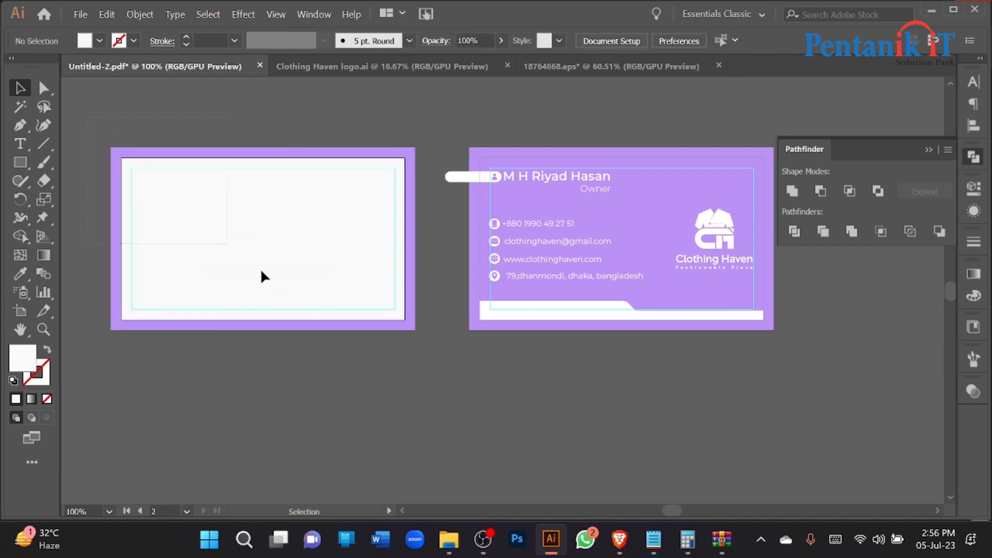
left_click_drag(371, 372, 420, 368)
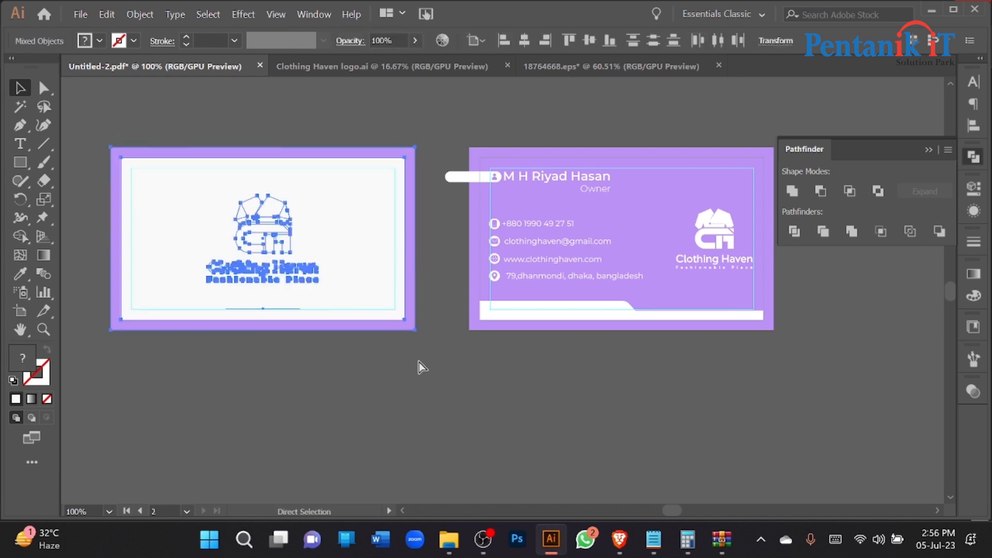
key("ctrl+7")
left_click(458, 380)
- Draw an off-white rectangle exactly over the back card's artboard
left_click_drag(493, 390, 396, 373)
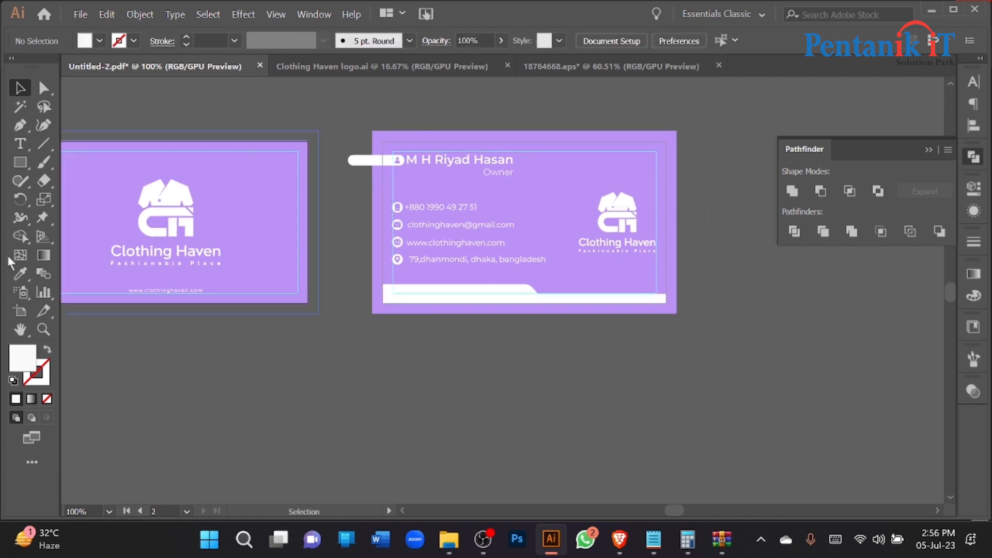
left_click(21, 164)
left_click_drag(381, 141, 670, 304)
scroll(691, 241, "up", 10)
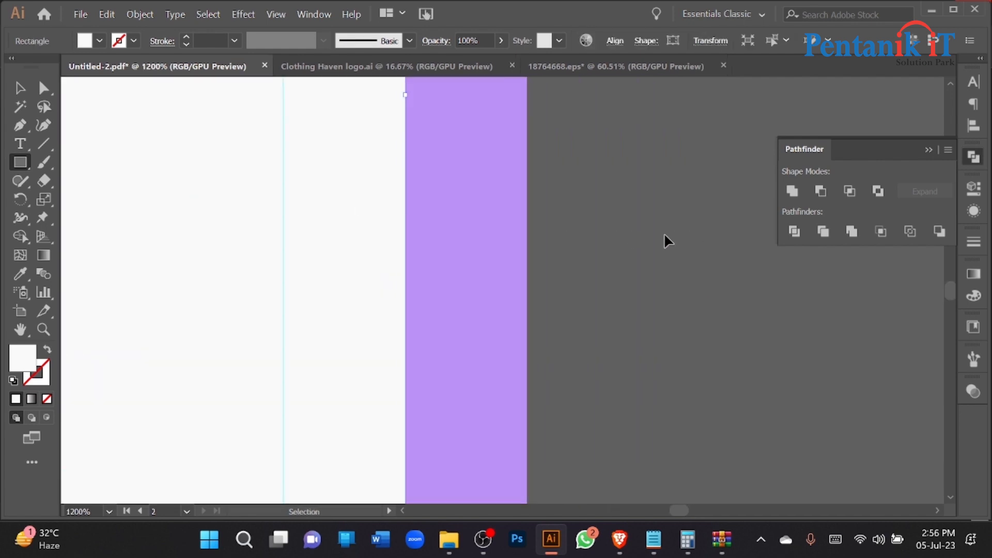
scroll(597, 235, "down", 10)
key("v")
scroll(124, 133, "up", 2)
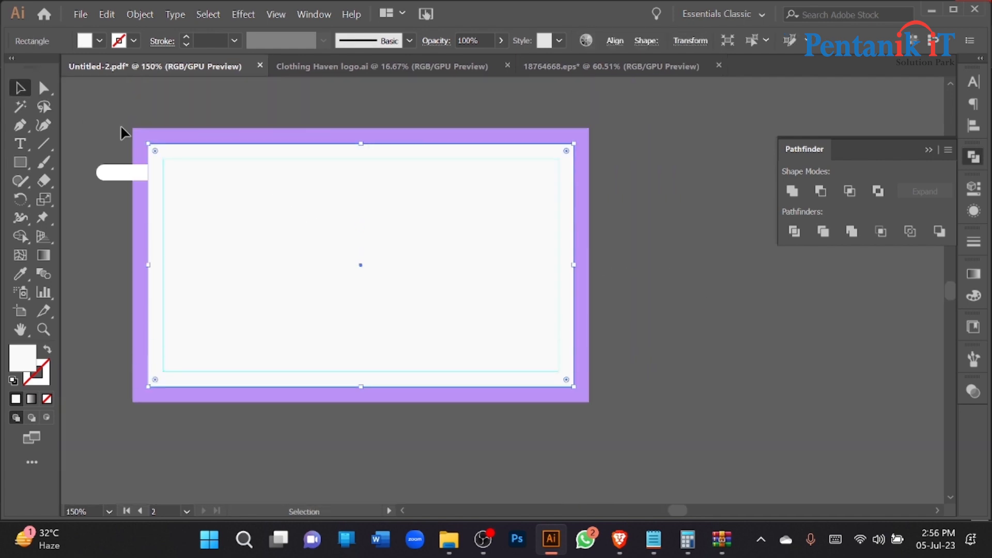
- Try clipping the back card's unlocked artwork to the off-white rectangle, and undo the mask
key("ctrl+a")
key("ctrl+7")
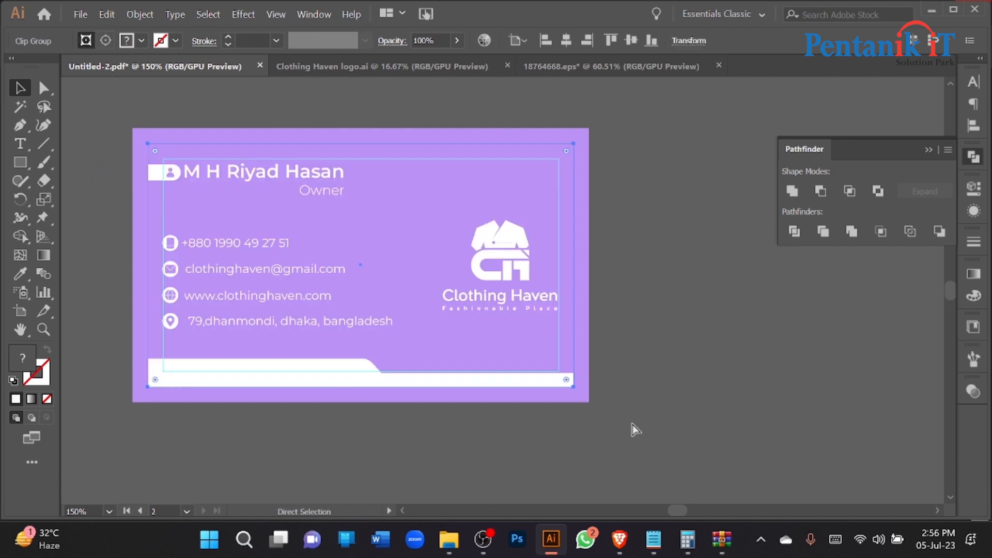
key("ctrl+z")
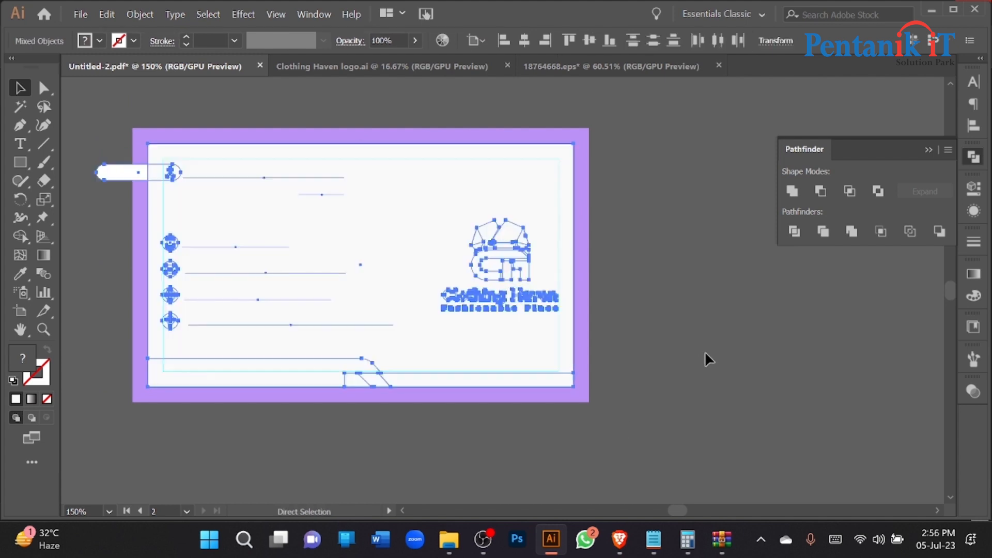
- Unlock the back card's purple background and clip all of that side's artwork to the off-white rectangle
left_click(708, 359)
key("ctrl+alt+2")
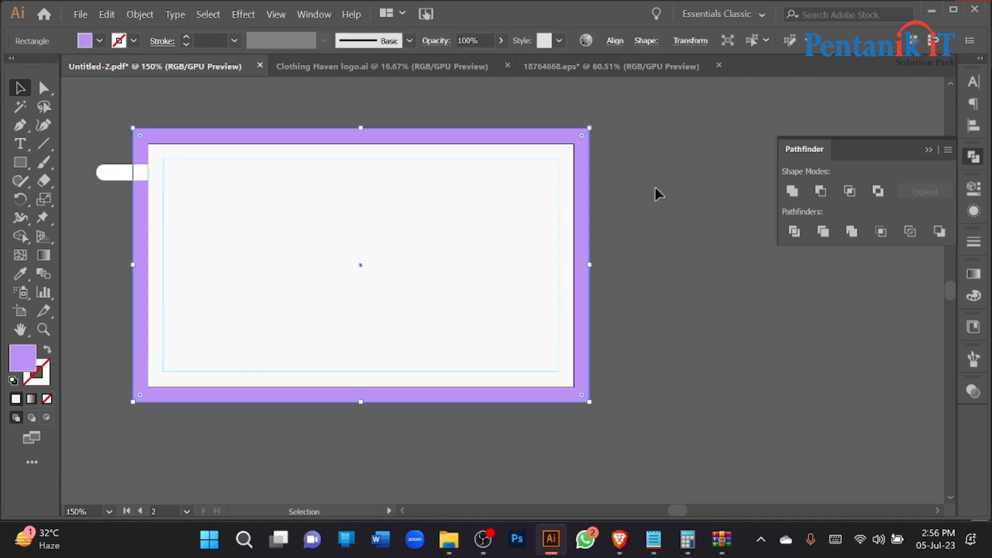
key("ctrl+a")
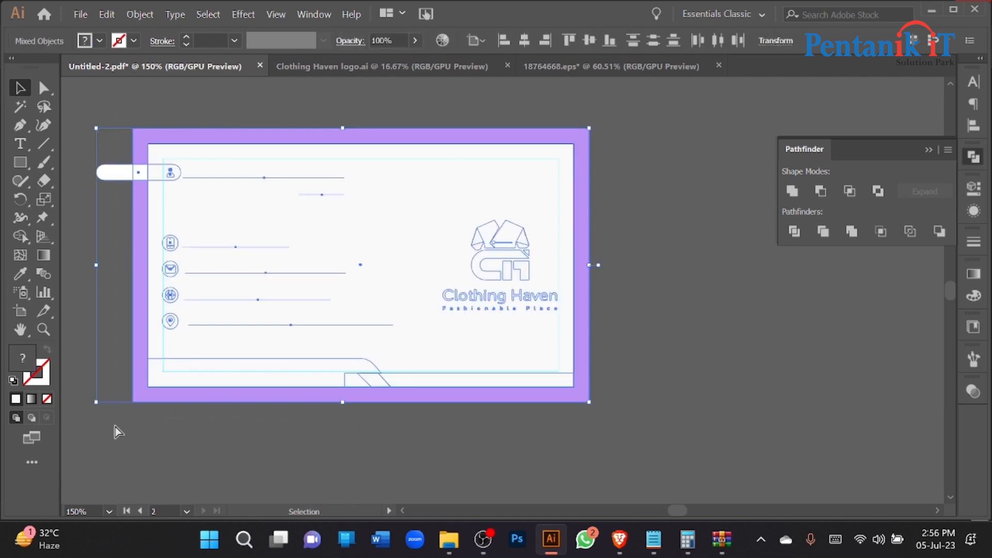
key("ctrl+7")
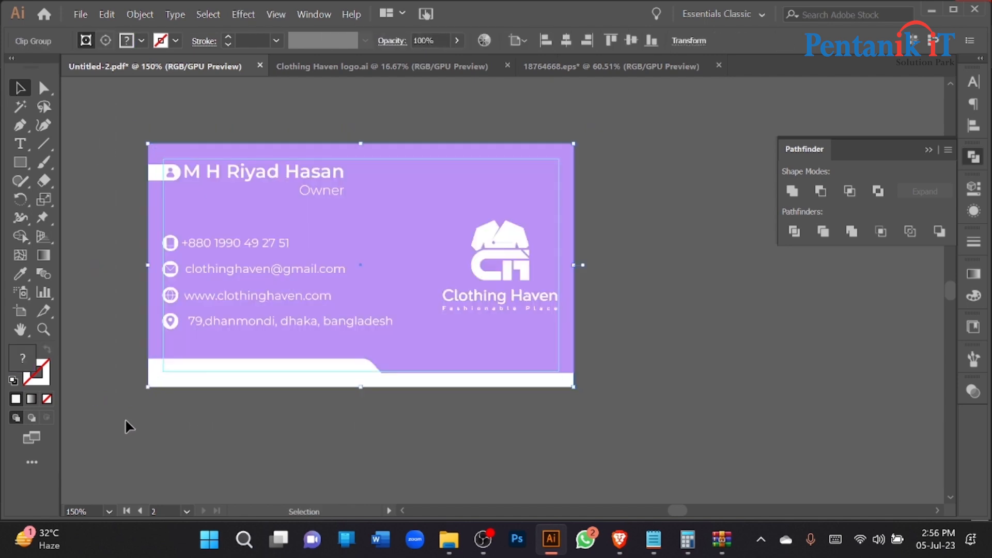
left_click(282, 490)
- Export all artboards to the Desktop as RGB JPEGs named Untitled-2, with maximum quality 10 and 300 ppi resolution
scroll(688, 369, "down", 3)
left_click_drag(524, 424, 489, 357)
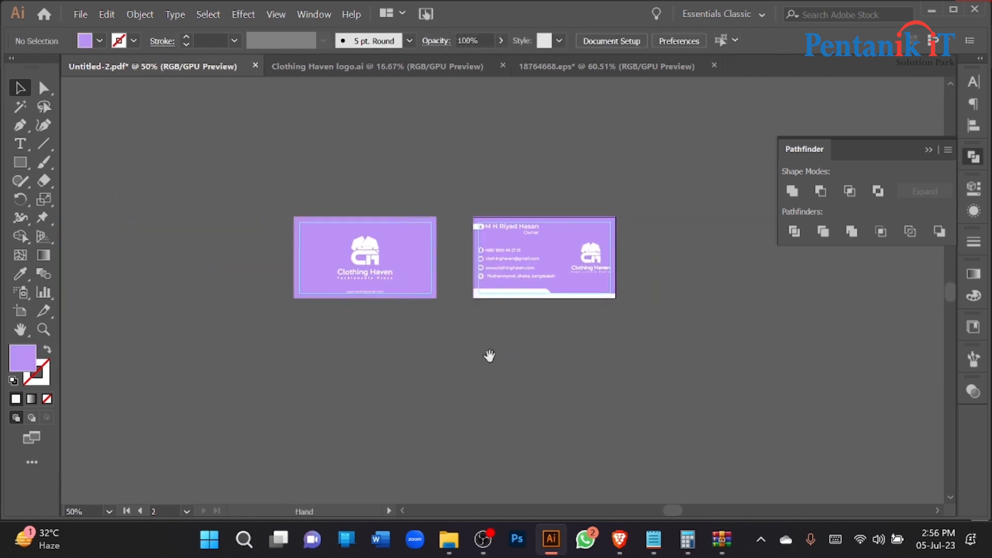
left_click(81, 14)
mouse_move(131, 302)
left_click(357, 320)
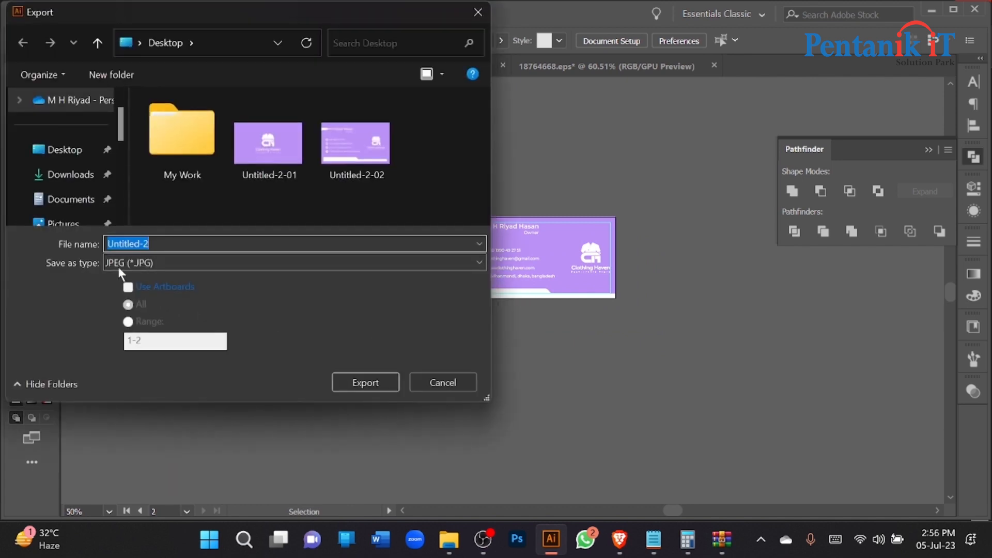
left_click(129, 287)
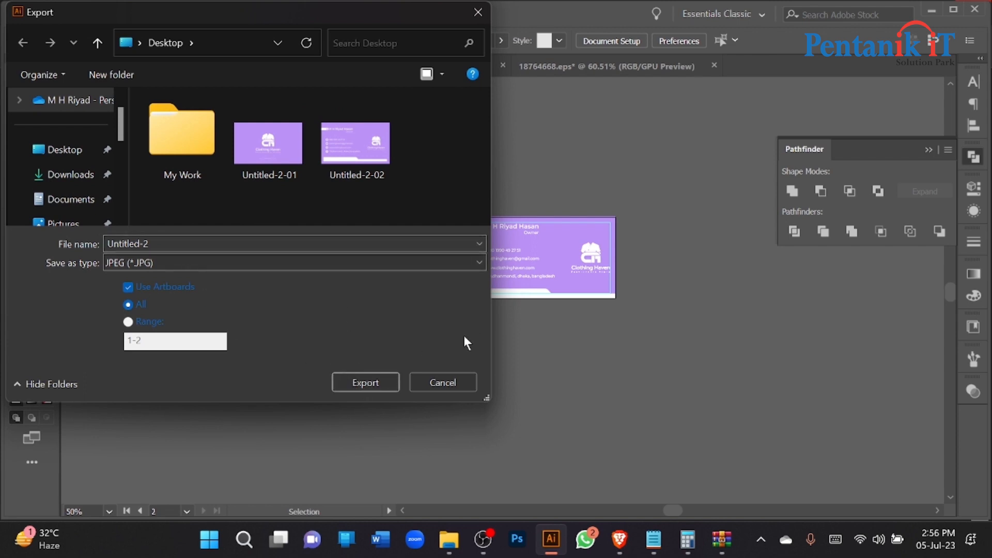
left_click(368, 381)
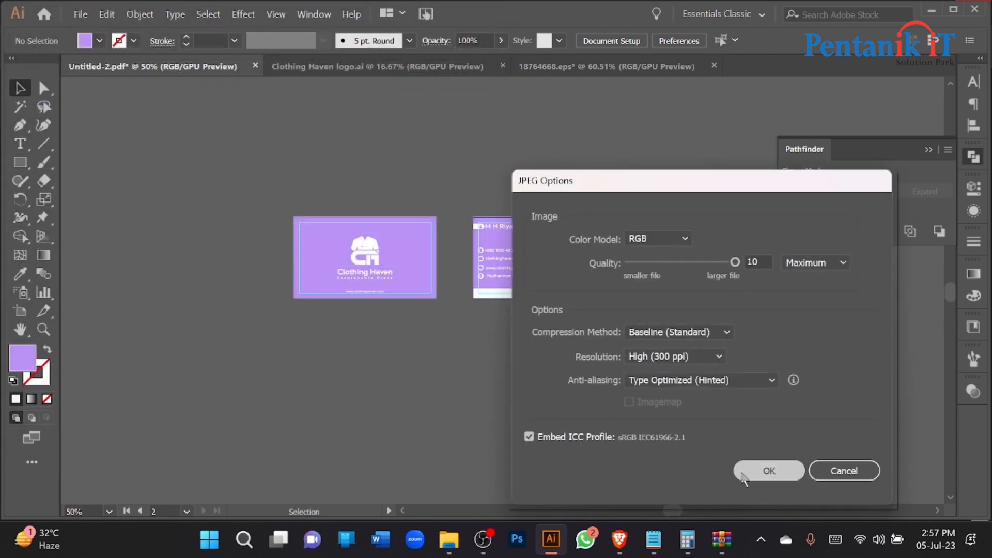
left_click(743, 473)
left_click(577, 315)
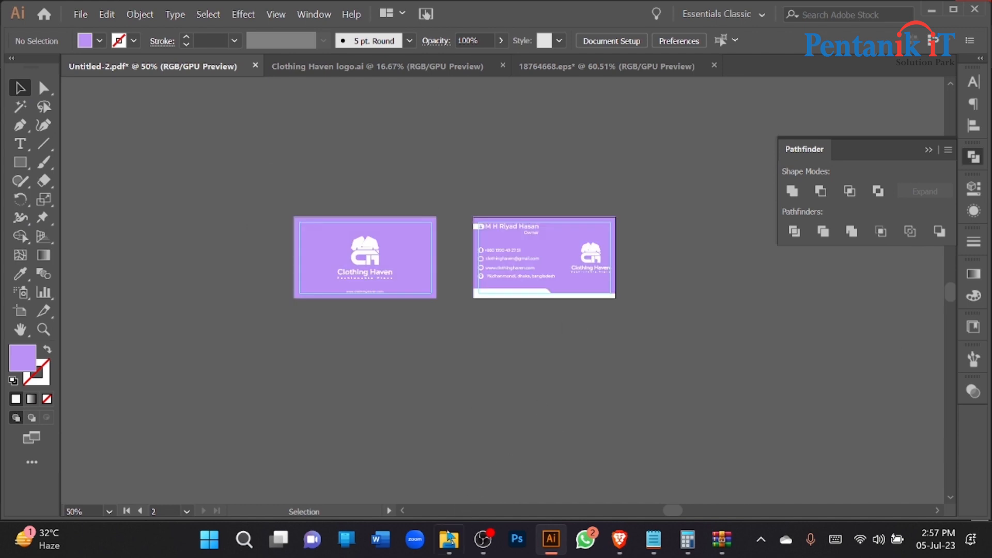
- Switch to File Explorer, open Untitled-2.pdf from the Desktop to examine the bleed and trim marks on both pages, and close it
left_click(448, 538)
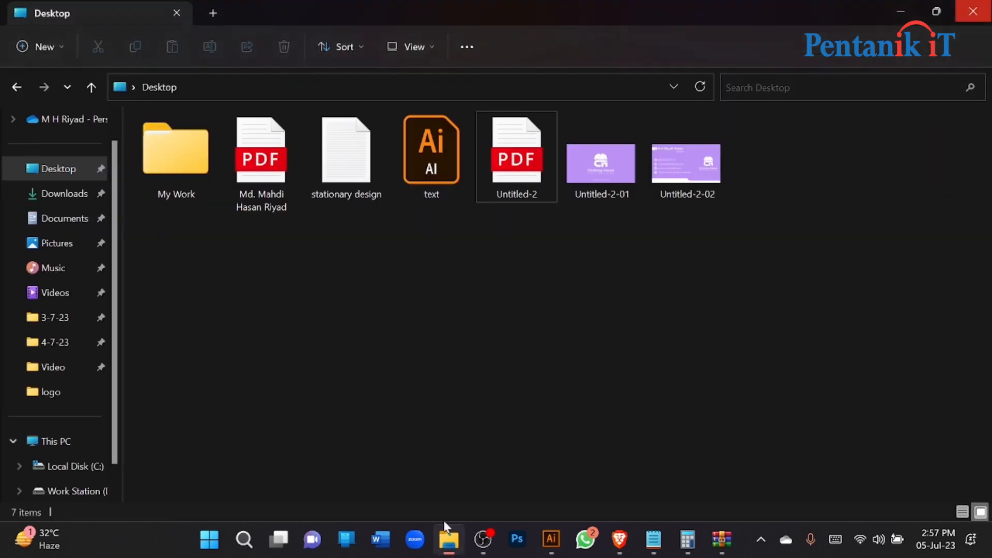
double_click(492, 191)
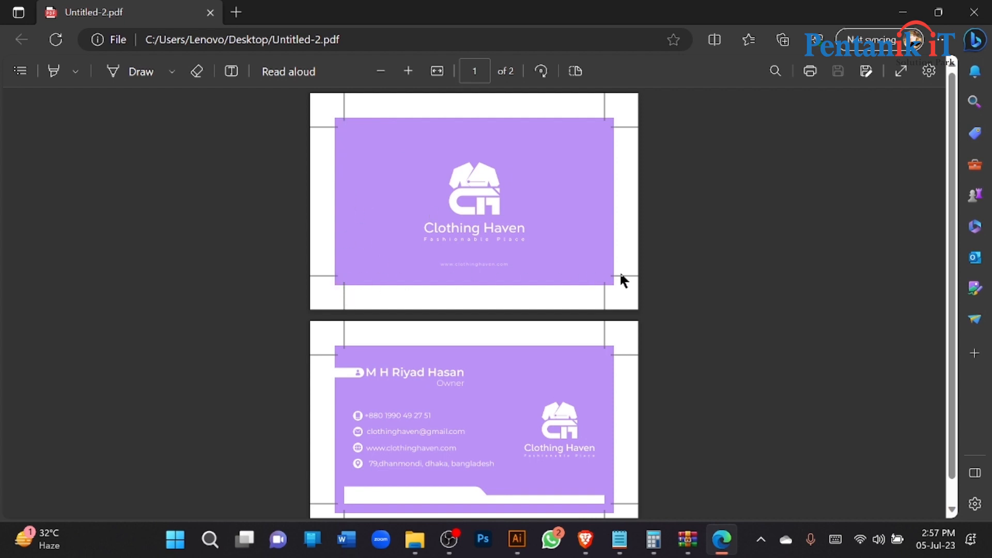
scroll(390, 188, "down", 1)
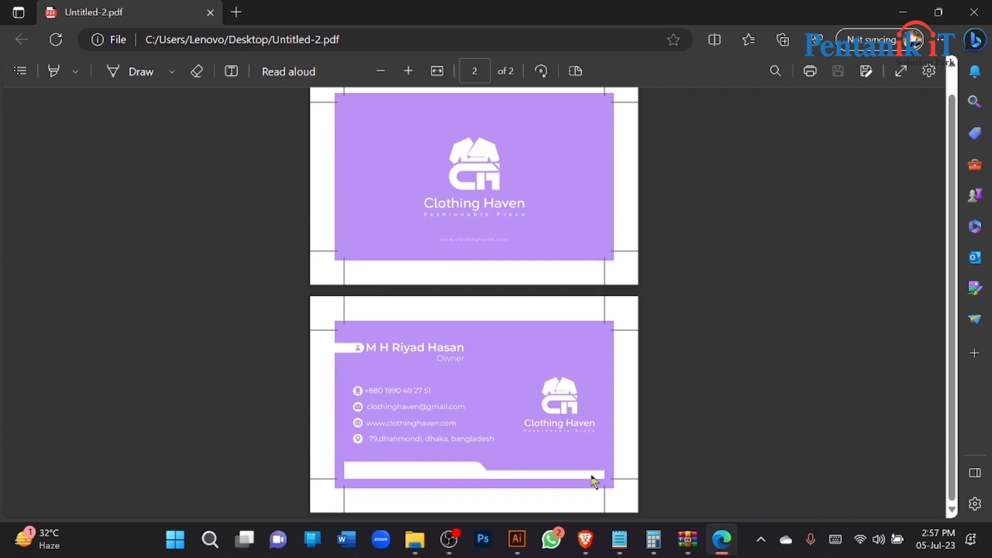
scroll(612, 243, "up", 1)
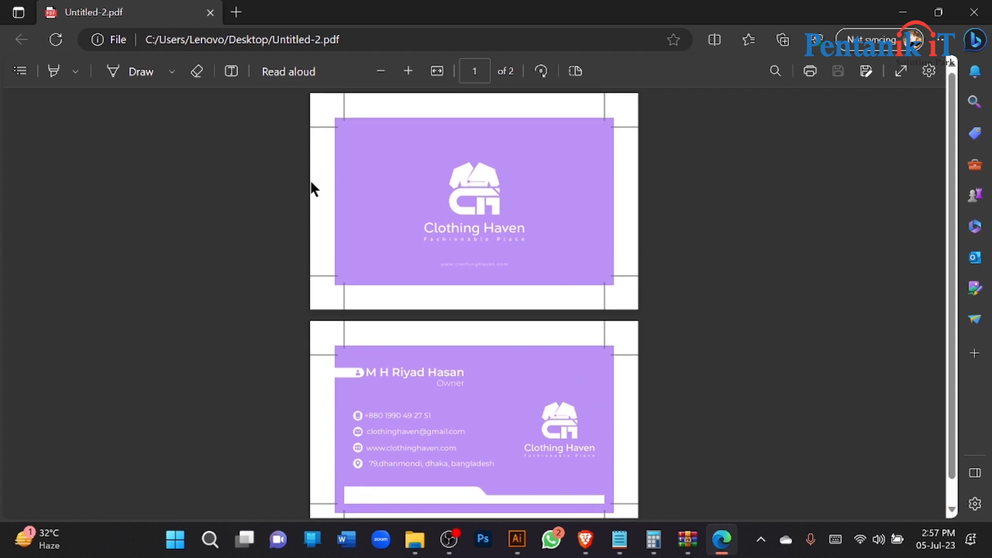
left_click(973, 11)
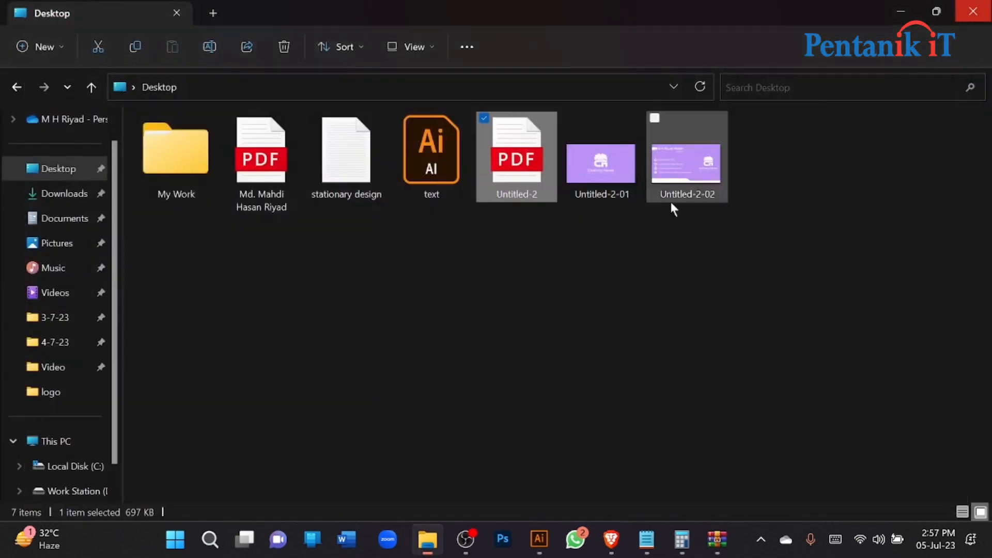
- Open the exported image Untitled-2-01, go on to Untitled-2-02 to check both card sides' edges, and close the viewer
left_click(620, 171)
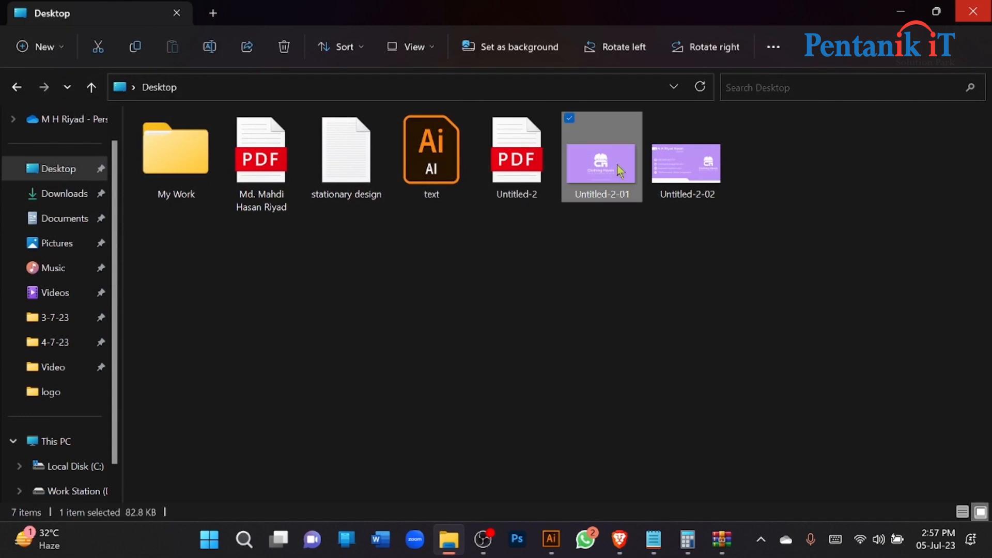
double_click(615, 169)
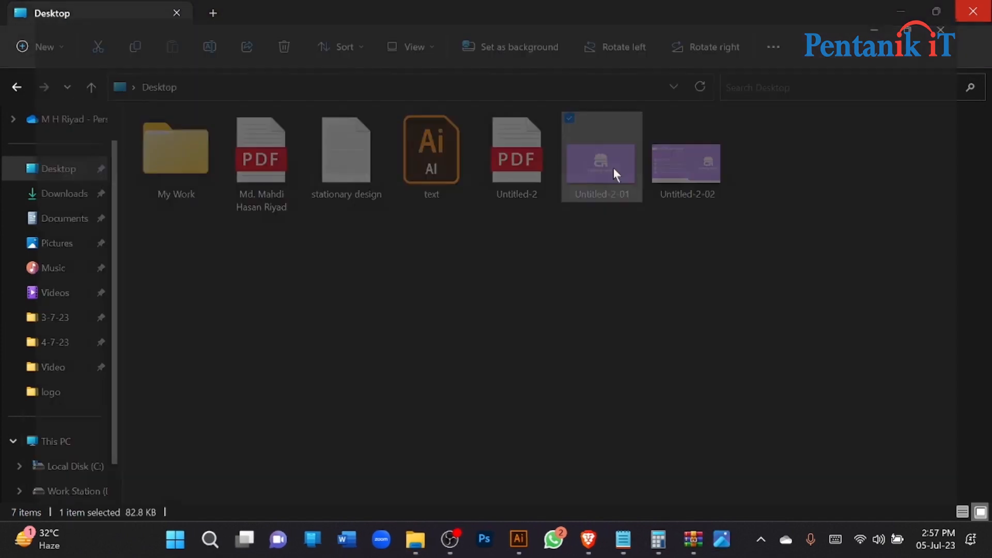
key("Right")
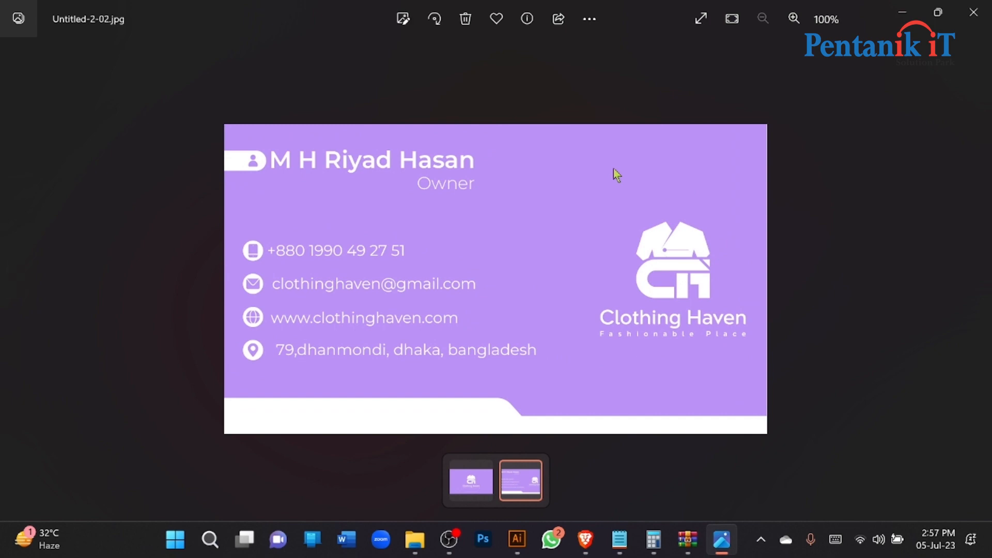
left_click(974, 12)
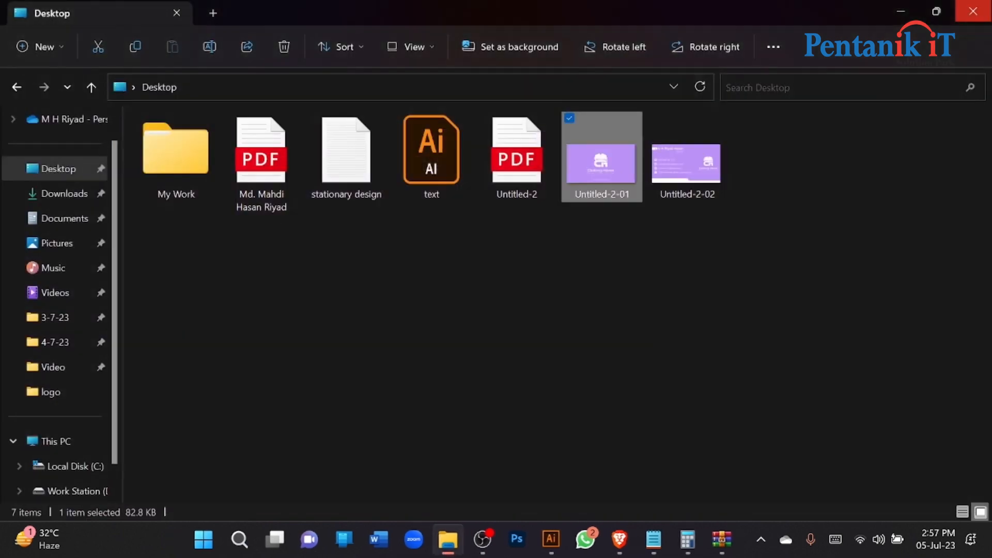